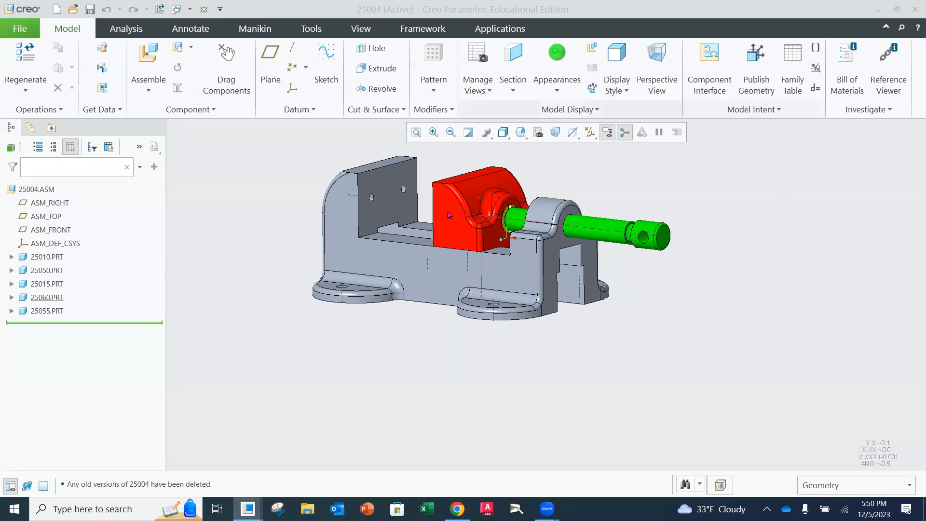
Insert part 25030.prt into the vise assembly as a new component
left_click(166, 63)
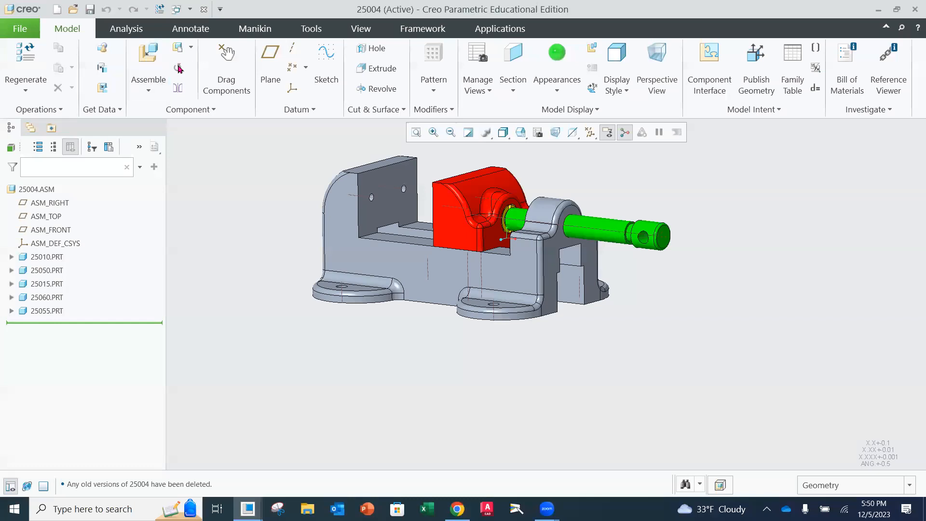
left_click(146, 65)
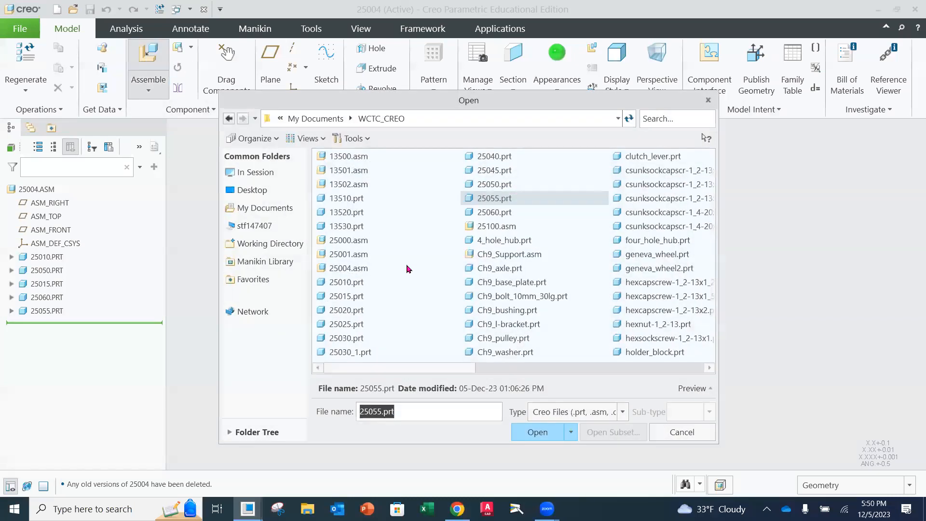
left_click(344, 339)
left_click(531, 433)
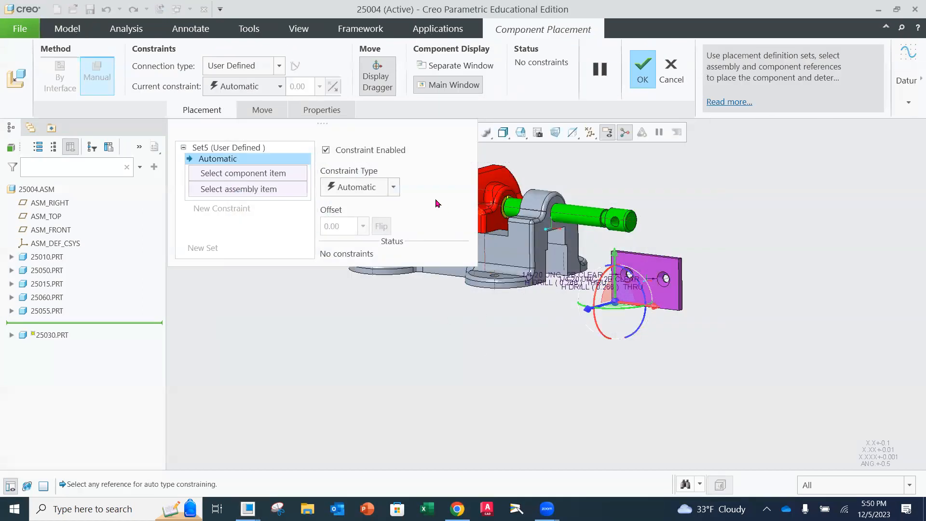
Move the unplaced jaw plate to a spot just above the vise's movable jaw
scroll(643, 263, "up", 2)
scroll(638, 251, "down", 2)
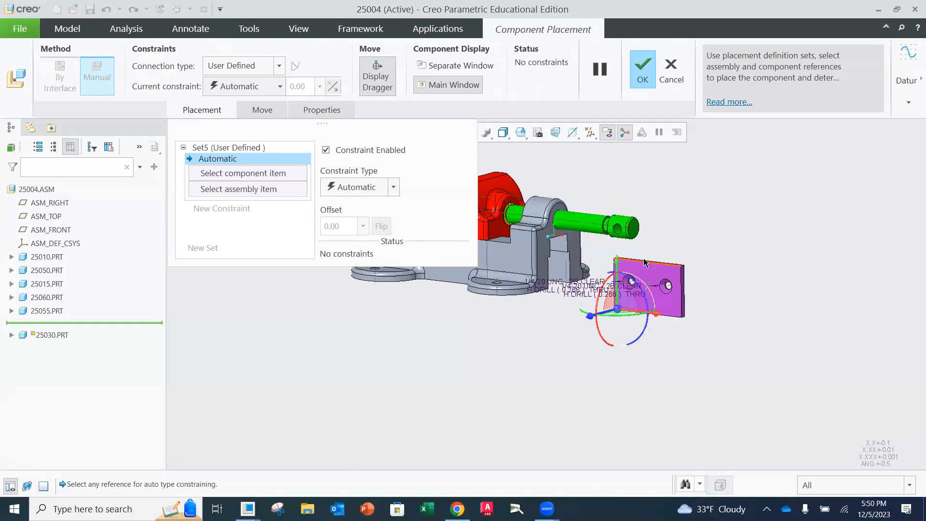
middle_click_drag(649, 236, 787, 280, "shift")
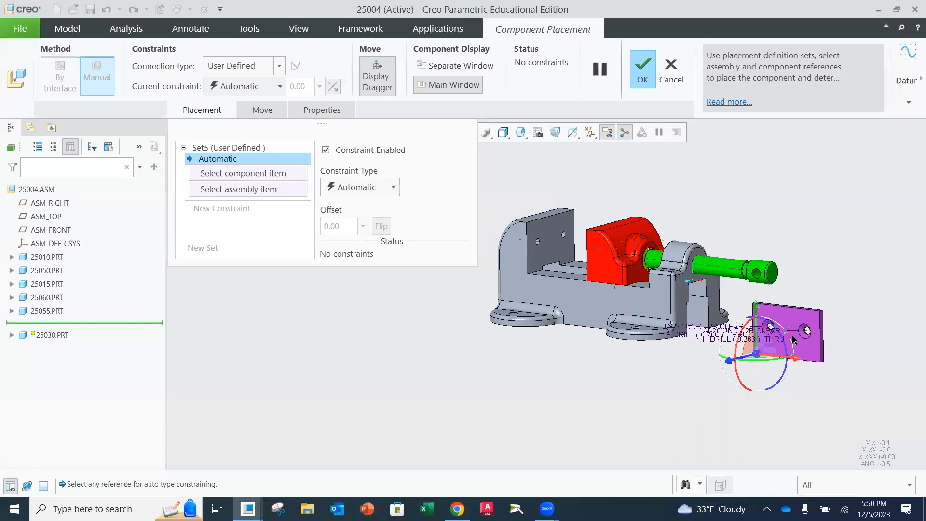
left_click_drag(757, 343, 751, 193)
left_click_drag(742, 225, 573, 213)
scroll(563, 238, "up", 2)
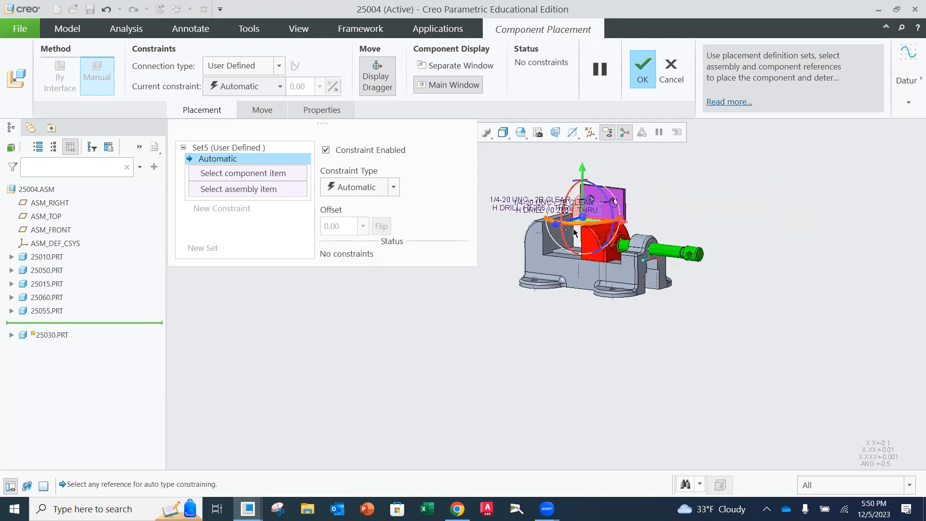
scroll(576, 252, "down", 4)
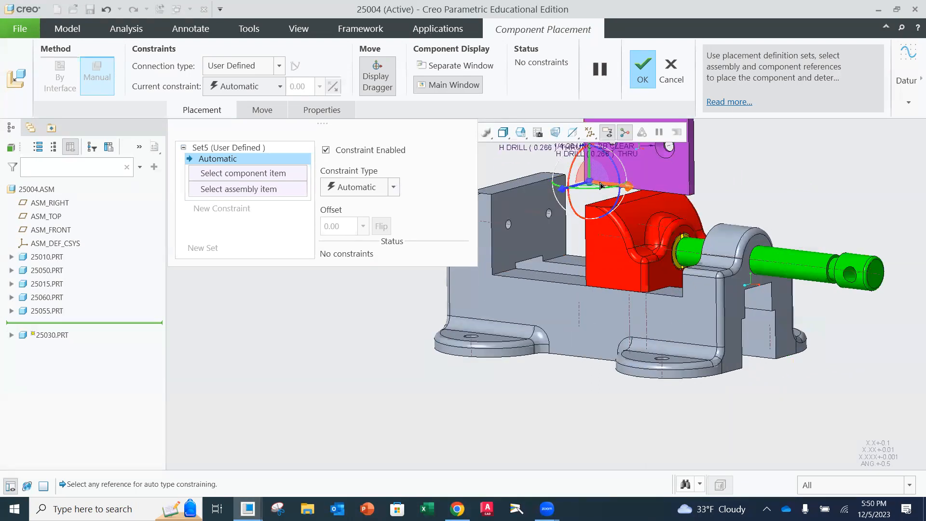
Rotate the jaw plate roughly parallel to the base's fixed jaw and position it between the two jaws
middle_click_drag(599, 181, 601, 281, "shift")
left_click_drag(580, 276, 513, 292)
left_click_drag(498, 246, 498, 313)
middle_click_drag(513, 293, 540, 308)
left_click_drag(662, 353, 535, 332)
middle_click_drag(535, 332, 541, 322)
left_click_drag(609, 322, 529, 321)
middle_click_drag(509, 291, 480, 313)
left_click_drag(387, 340, 628, 245)
middle_click_drag(629, 245, 647, 244)
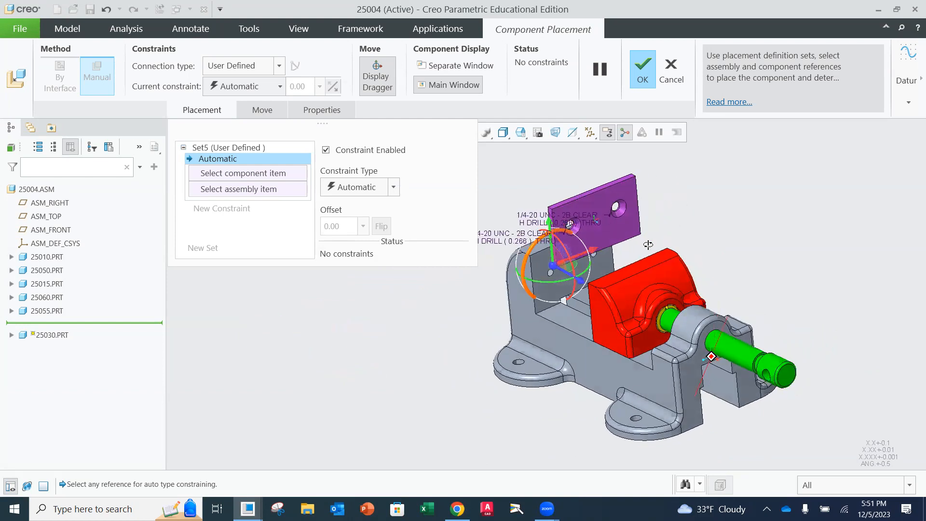
left_click_drag(554, 227, 572, 256)
middle_click_drag(572, 256, 619, 243)
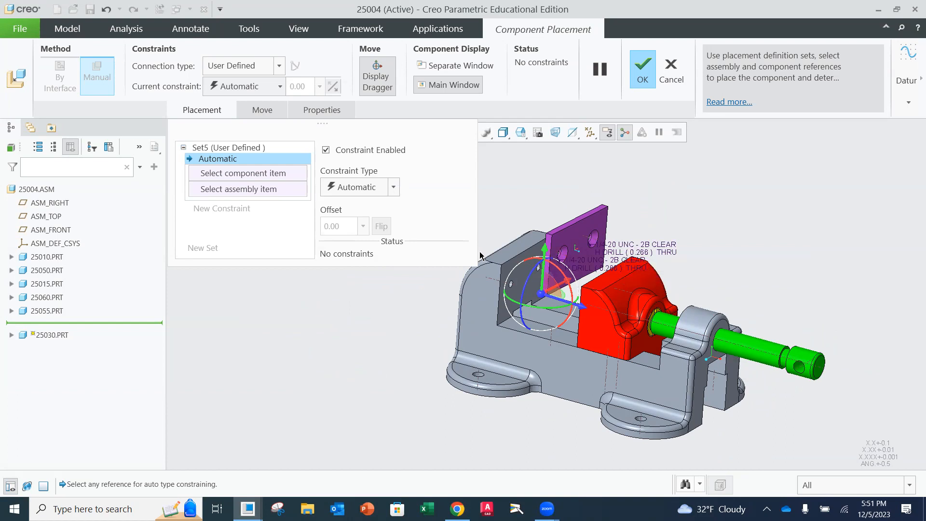
Add a Coincident constraint between a hole axis of the jaw plate and the matching hole axis in the base's fixed jaw
scroll(622, 248, "down", 3)
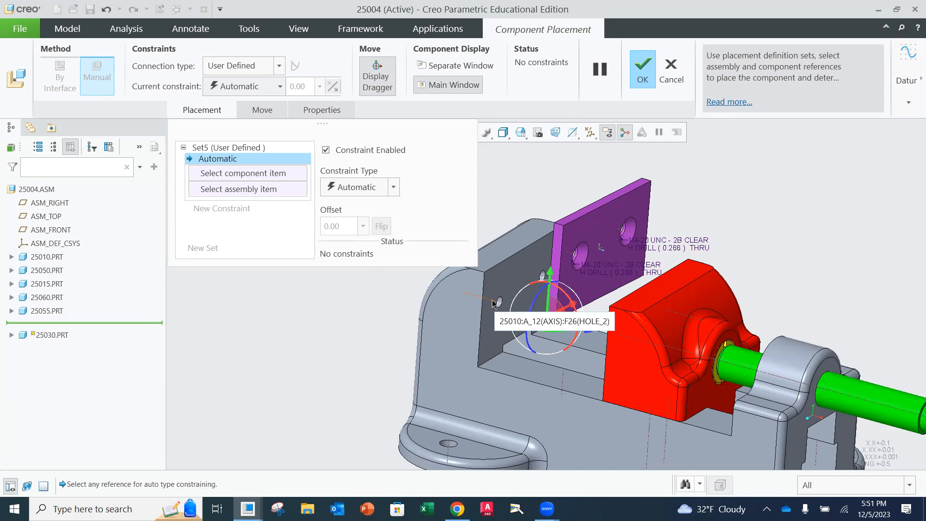
left_click(394, 191)
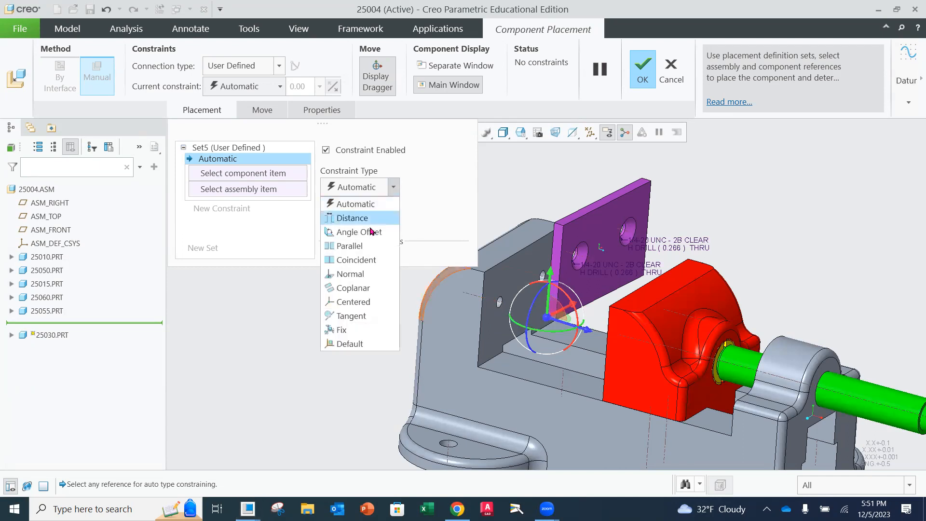
left_click(381, 260)
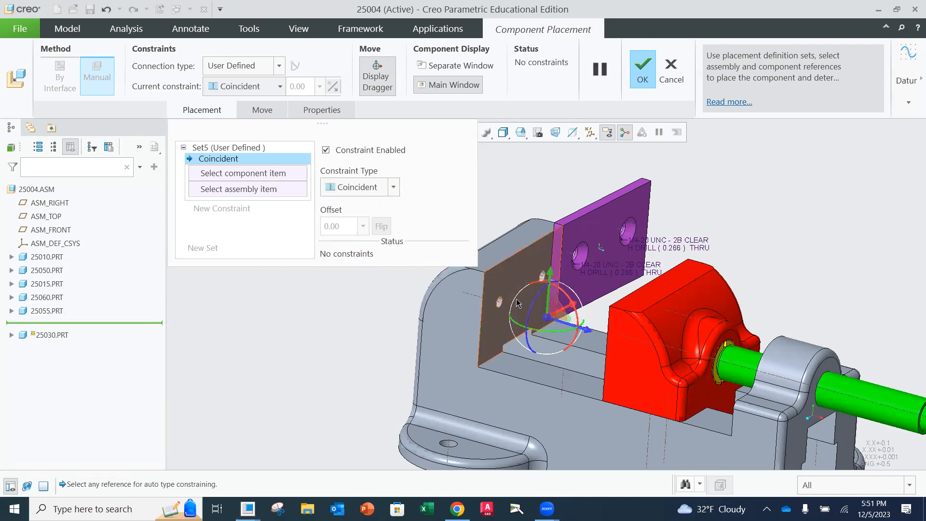
left_click(476, 297)
left_click(581, 260)
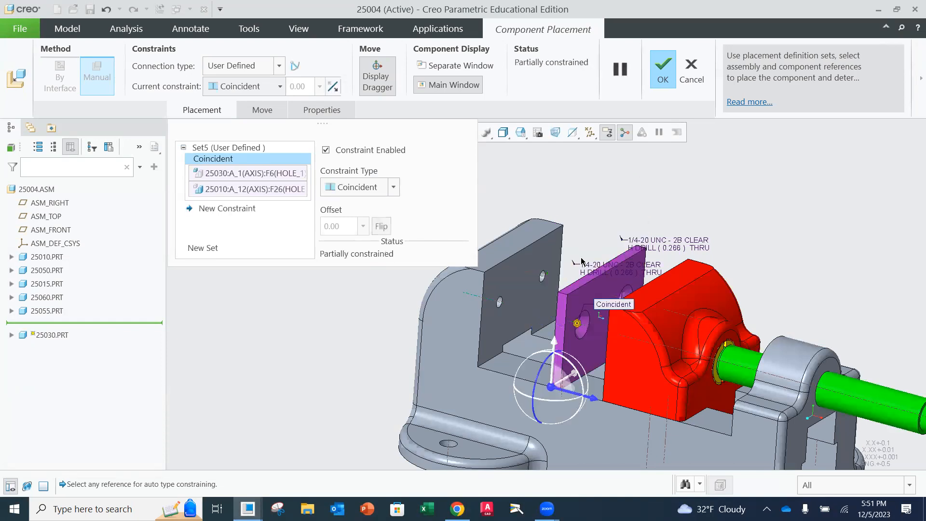
middle_click_drag(584, 254, 592, 274)
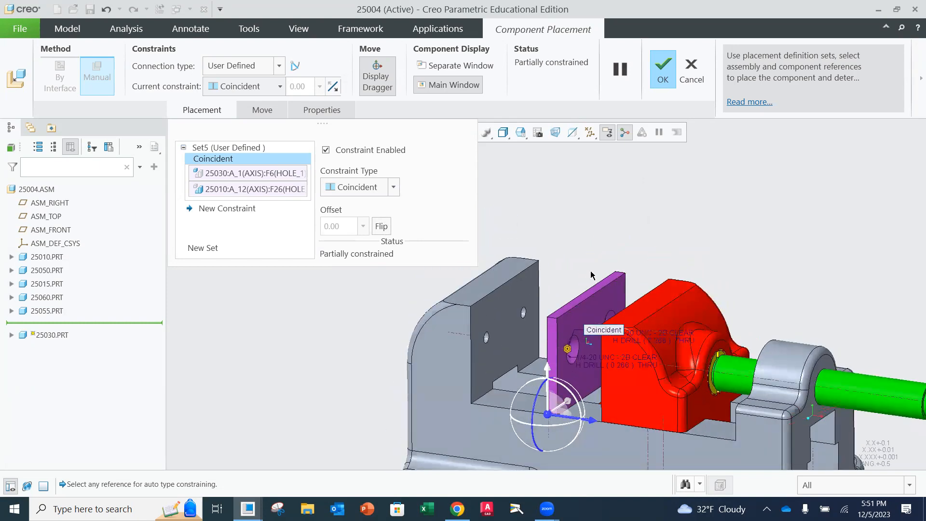
Add a second Coincident constraint between the fixed jaw's inner face and the back face of the plate
left_click(226, 208)
left_click(393, 187)
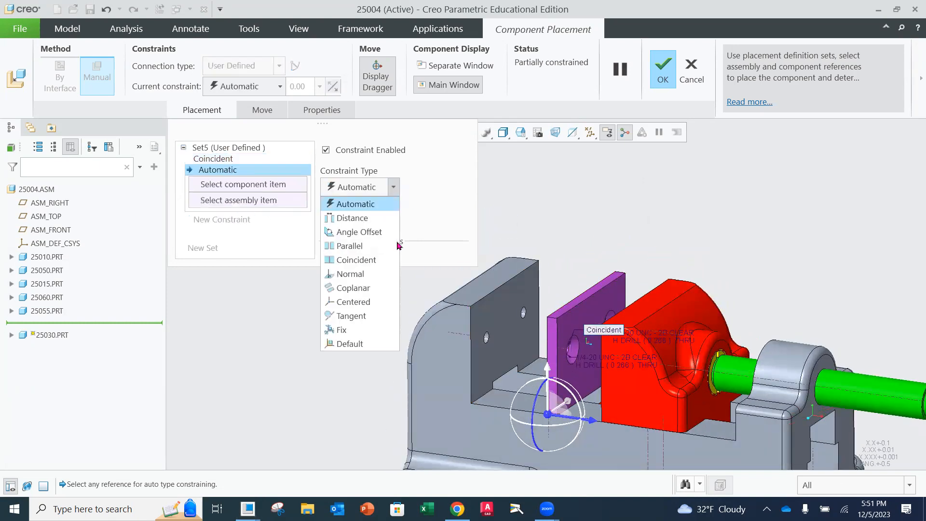
left_click(378, 259)
left_click(500, 300)
middle_click_drag(596, 276, 623, 276)
left_click(573, 314)
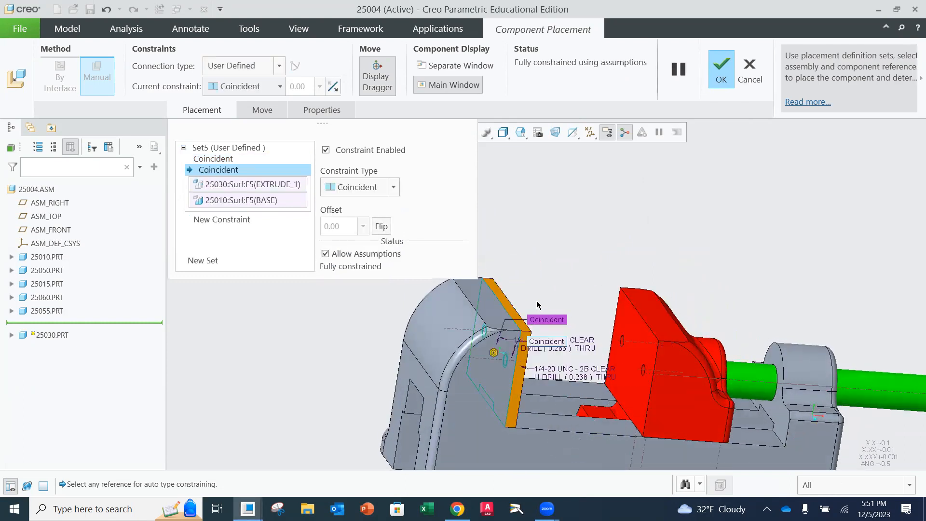
middle_click_drag(543, 282, 571, 293)
scroll(559, 302, "up", 4)
mouse_move(622, 308)
middle_mouse_down()
mouse_move(645, 313)
mouse_move(620, 311)
mouse_move(628, 309)
middle_mouse_up()
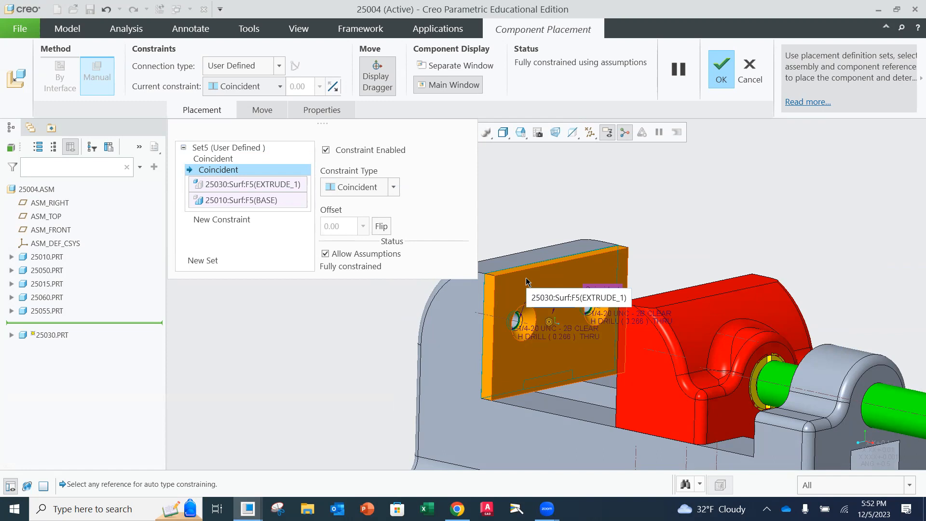
Add a Parallel constraint between the top faces of the base's fixed jaw and the plate, and accept the placement
mouse_move(538, 272)
middle_mouse_down()
mouse_move(517, 237)
mouse_move(492, 251)
mouse_move(542, 265)
middle_mouse_up()
scroll(520, 267, "down", 3)
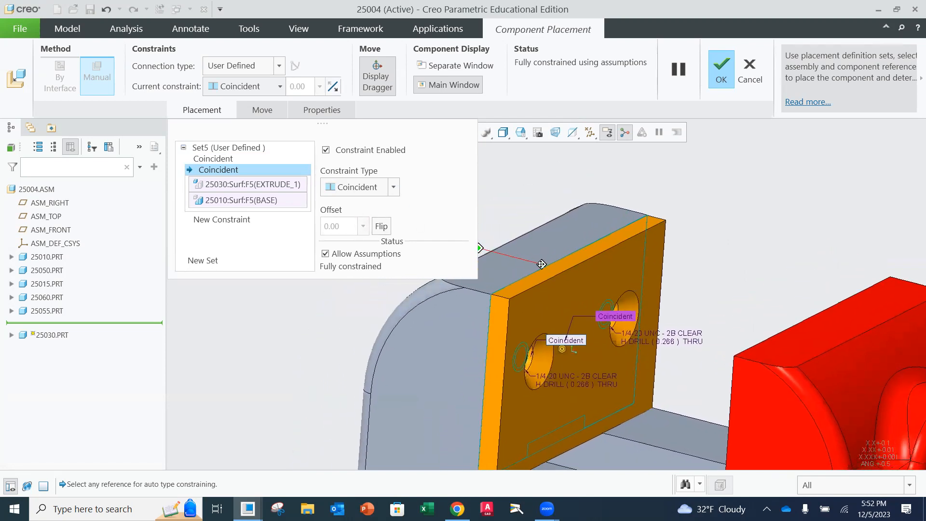
left_click(224, 221)
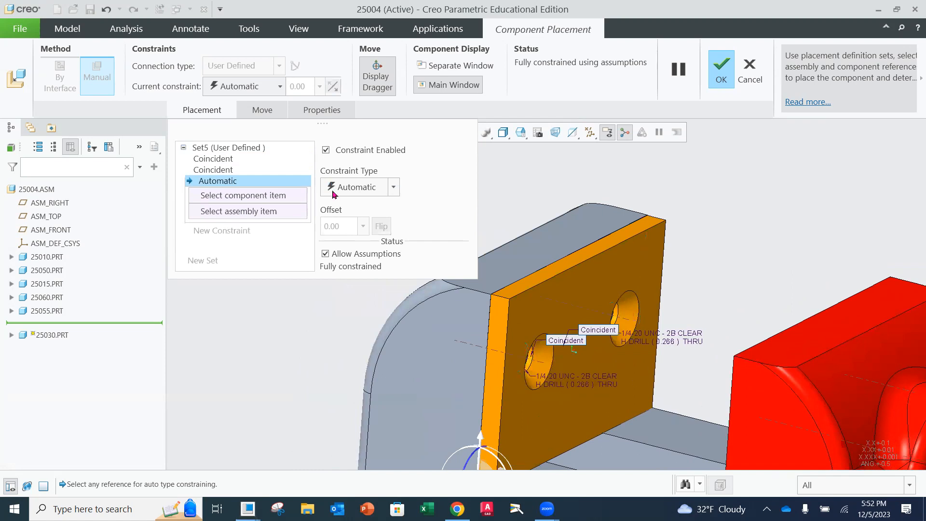
left_click(394, 188)
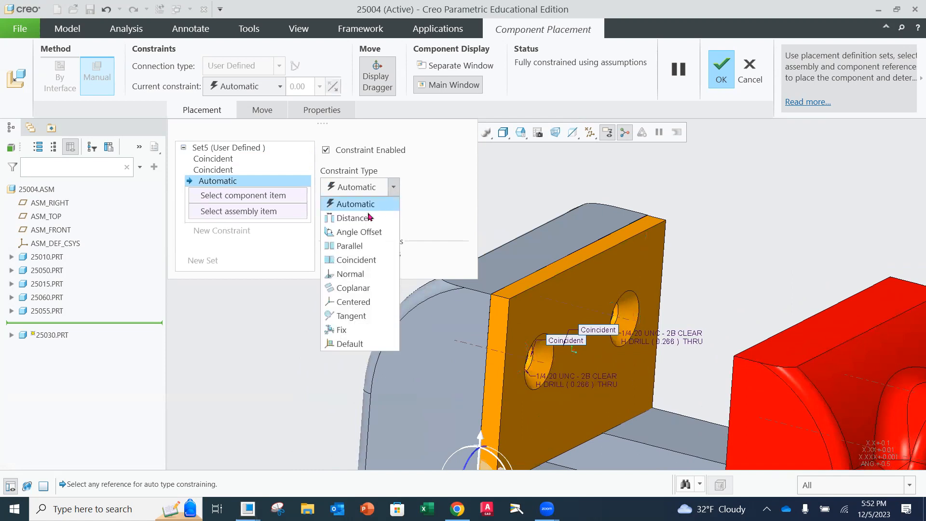
left_click(359, 246)
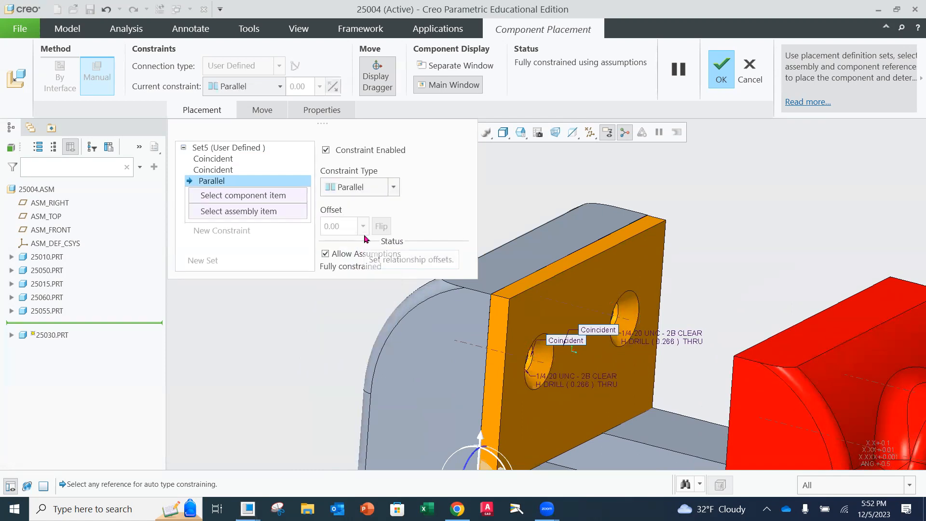
left_click(554, 252)
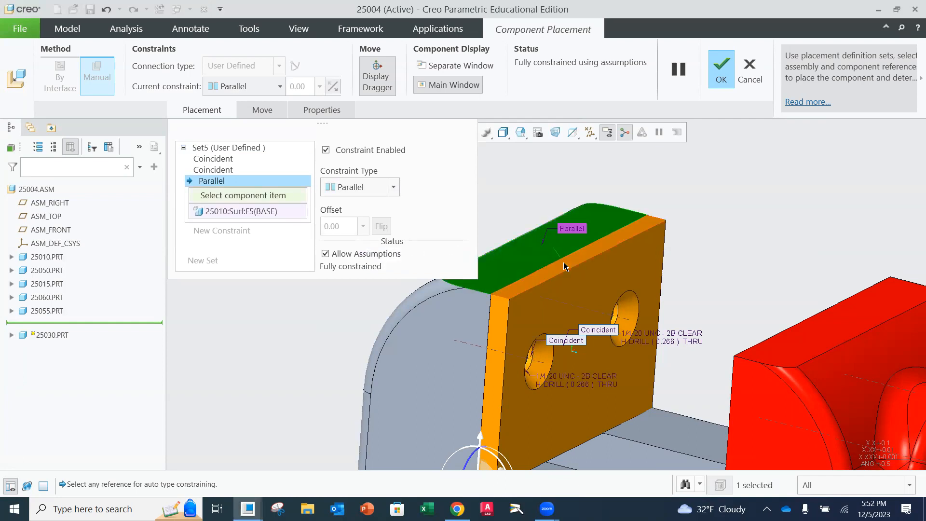
left_click(565, 267)
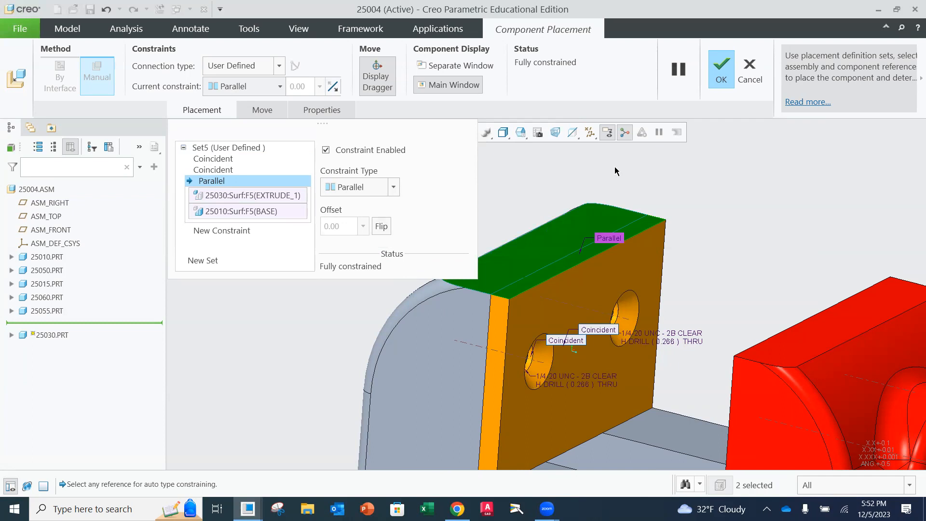
left_click(721, 70)
Apply the blue appearance to the placed jaw plate 25030.PRT
middle_click_drag(474, 251, 453, 313)
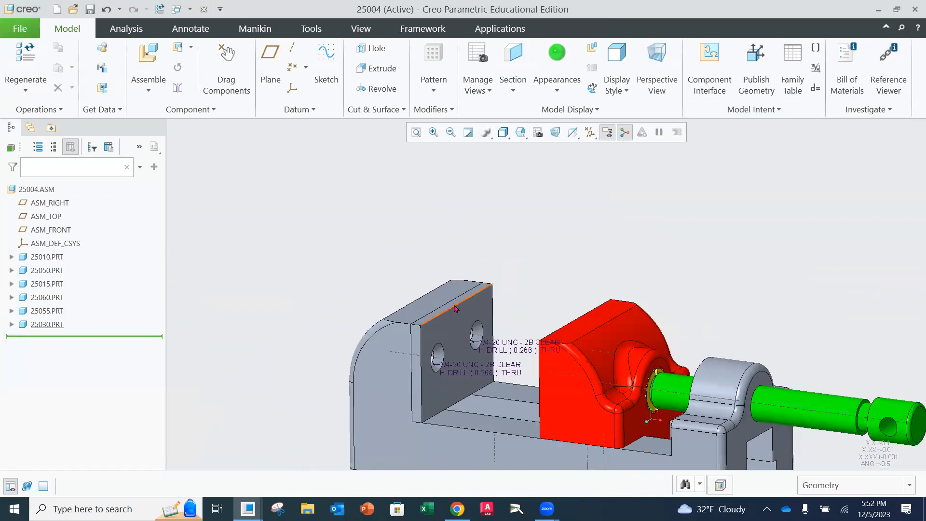
scroll(438, 328, "up", 2)
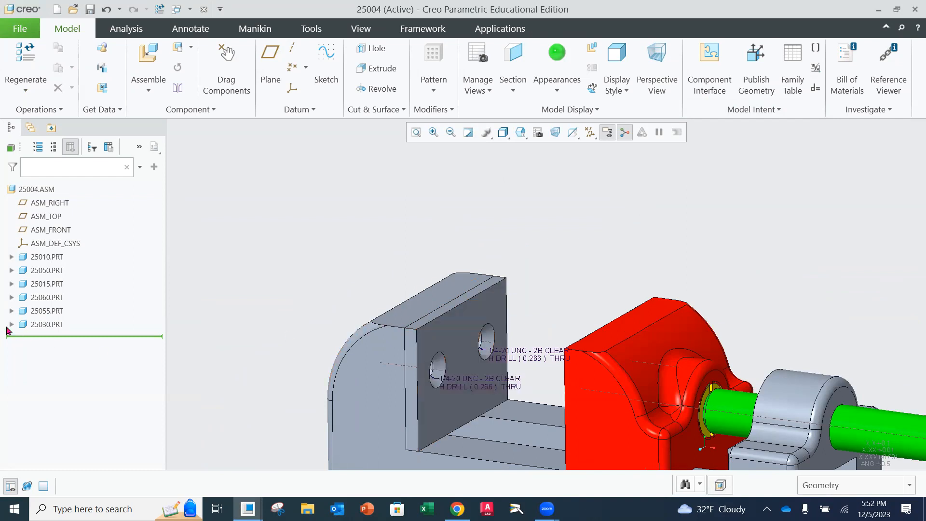
left_click(41, 325)
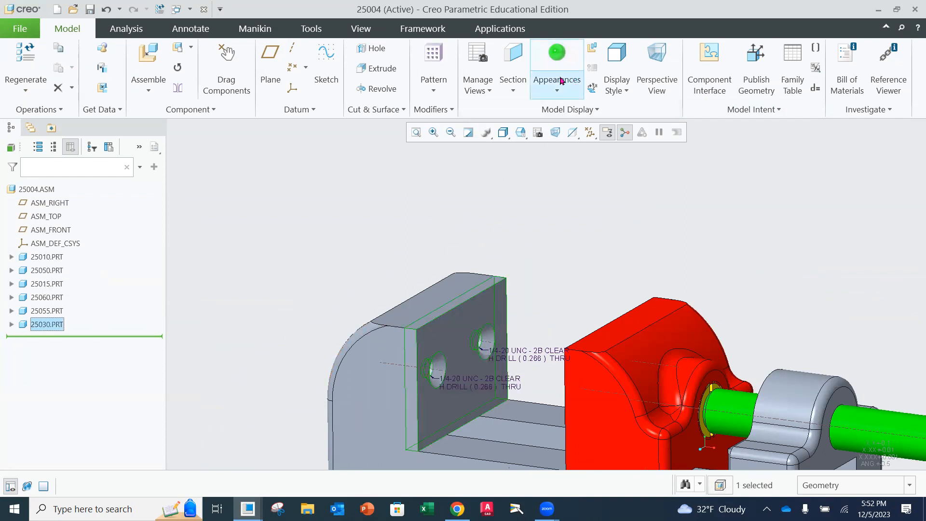
left_click(562, 84)
left_click(562, 171)
left_click(566, 258)
middle_click_drag(566, 254, 612, 256)
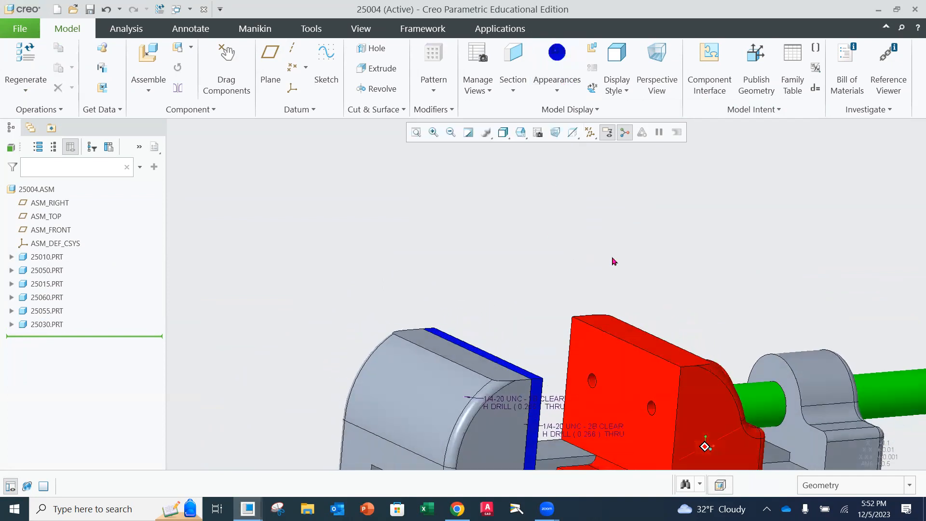
Insert a second copy of 25030.prt into the assembly for the movable jaw
middle_click_drag(648, 318, 679, 185, "shift")
scroll(663, 257, "down", 2)
scroll(664, 257, "up", 5)
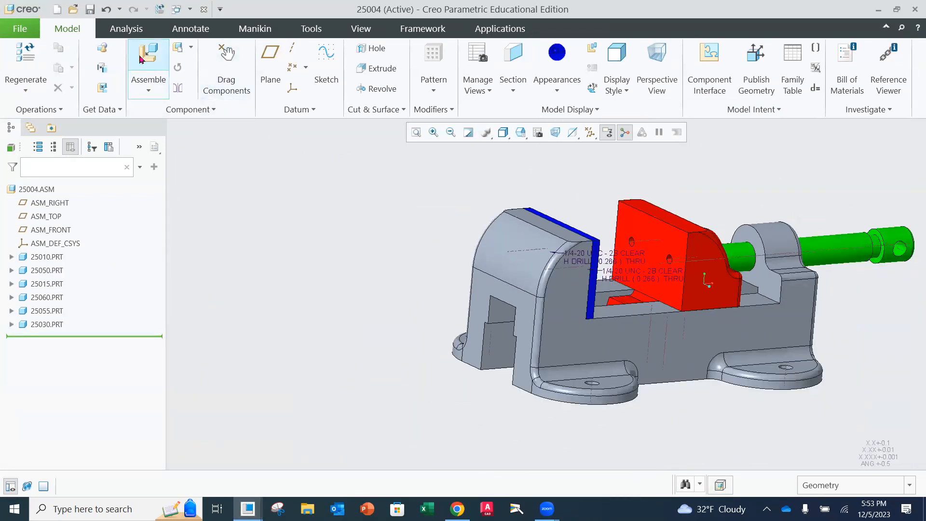
left_click(142, 60)
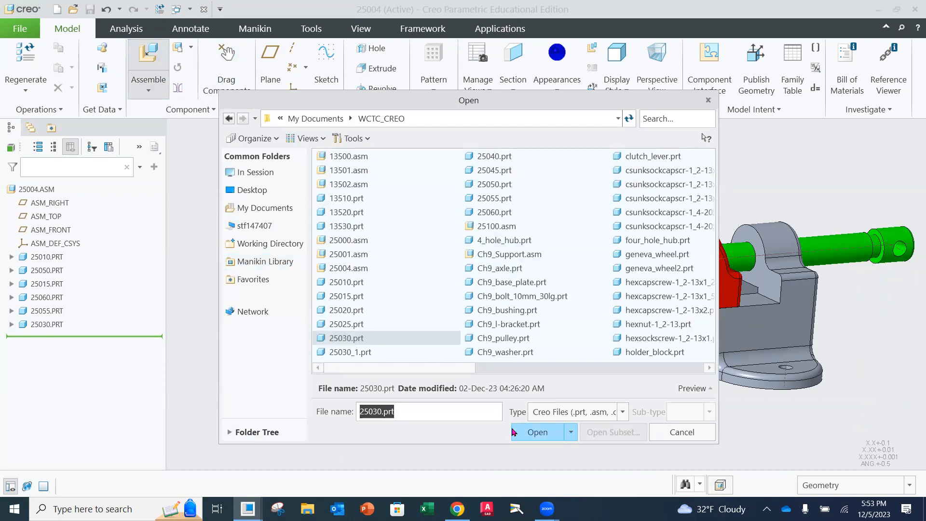
left_click(537, 432)
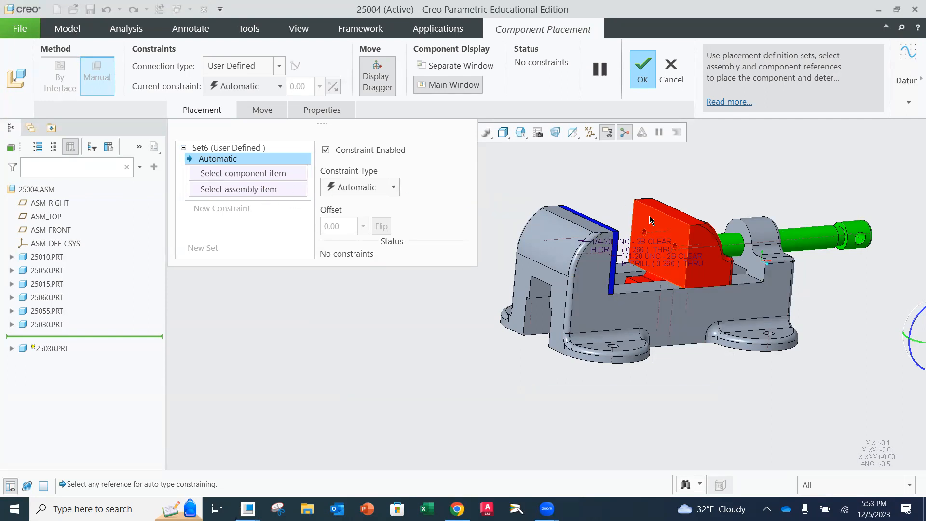
Set the second plate's first constraint type to Coincident, and move and rotate the plate in front of the red movable jaw
left_click(393, 187)
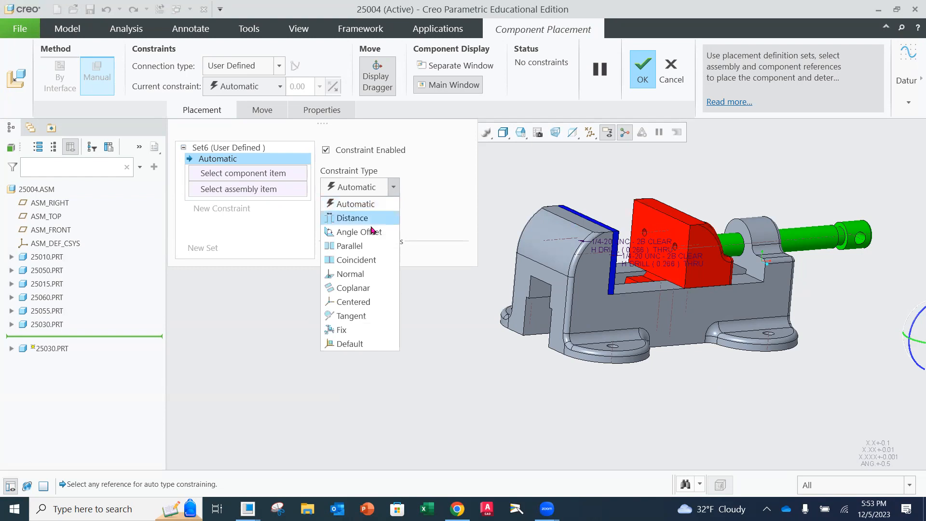
left_click(368, 260)
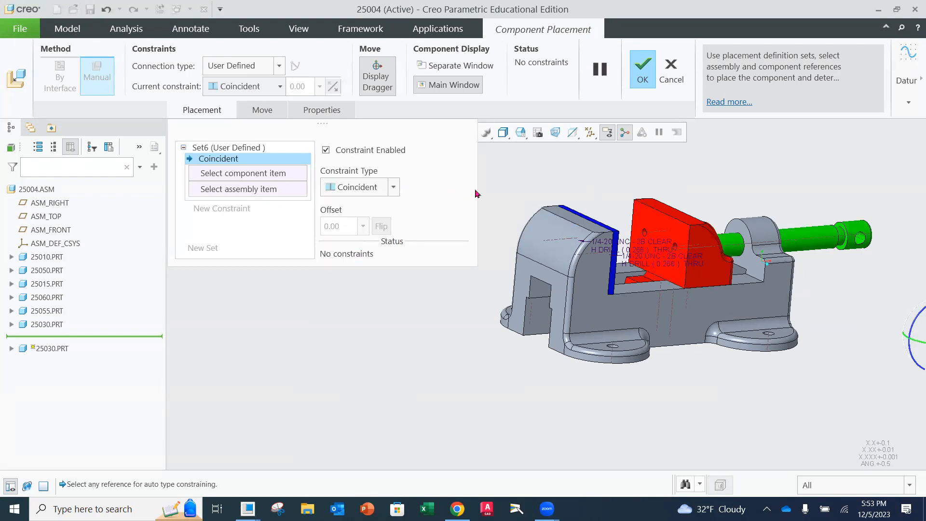
scroll(786, 286, "down", 2)
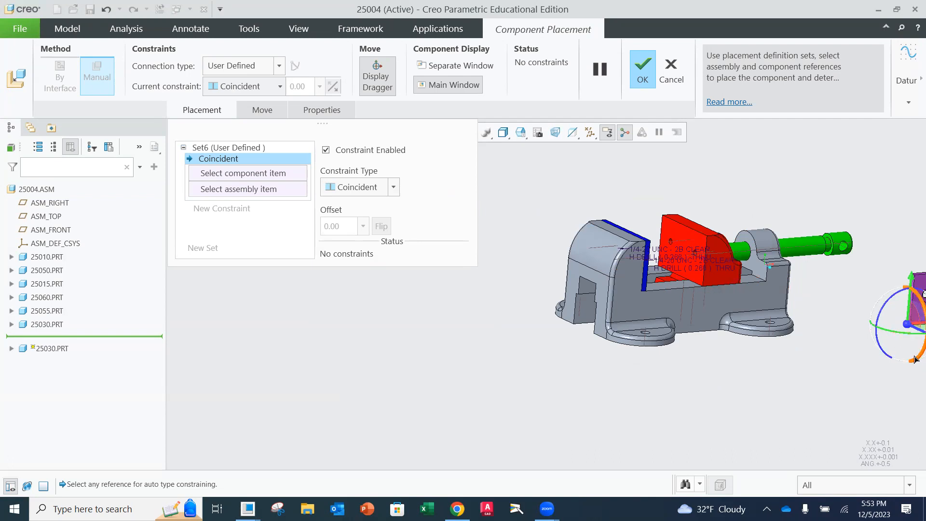
middle_click_drag(914, 357, 813, 317, "shift")
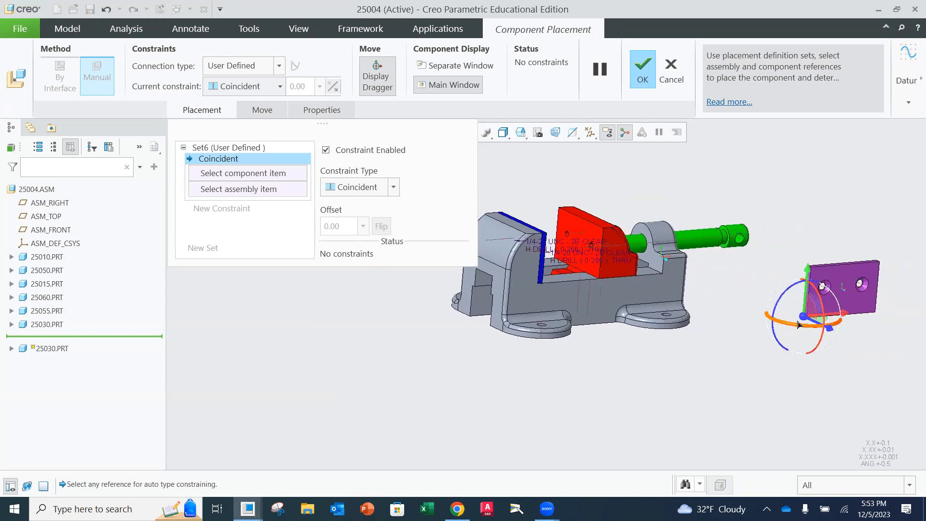
left_click_drag(806, 318, 579, 189)
middle_click_drag(693, 206, 638, 205)
left_click_drag(589, 199, 517, 199)
middle_click_drag(565, 207, 608, 217)
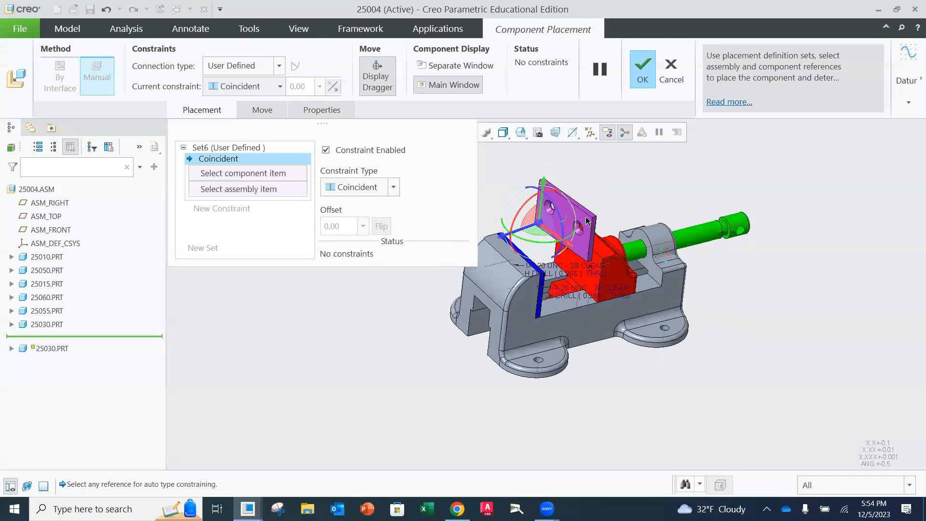
Make the axis of the second plate's hole coincident with the matching hole axis in the red movable jaw
scroll(549, 216, "down", 2)
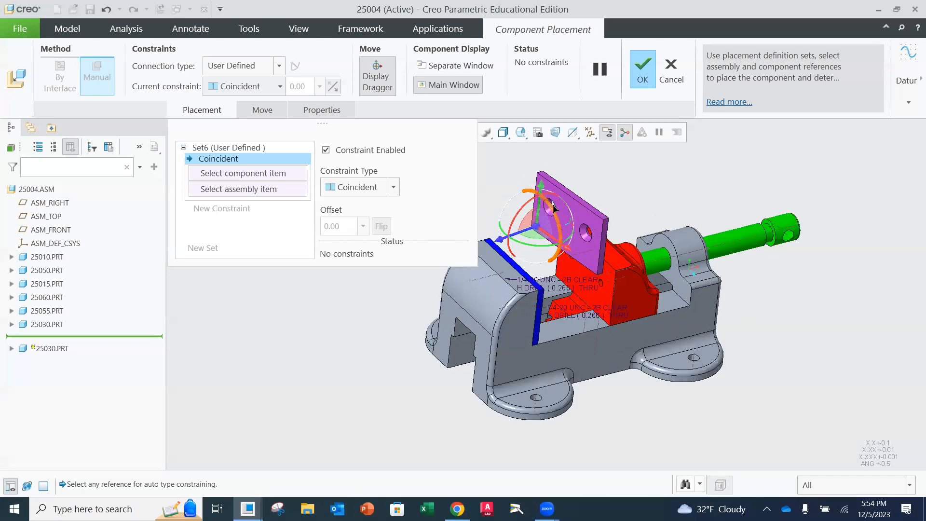
left_click(587, 236)
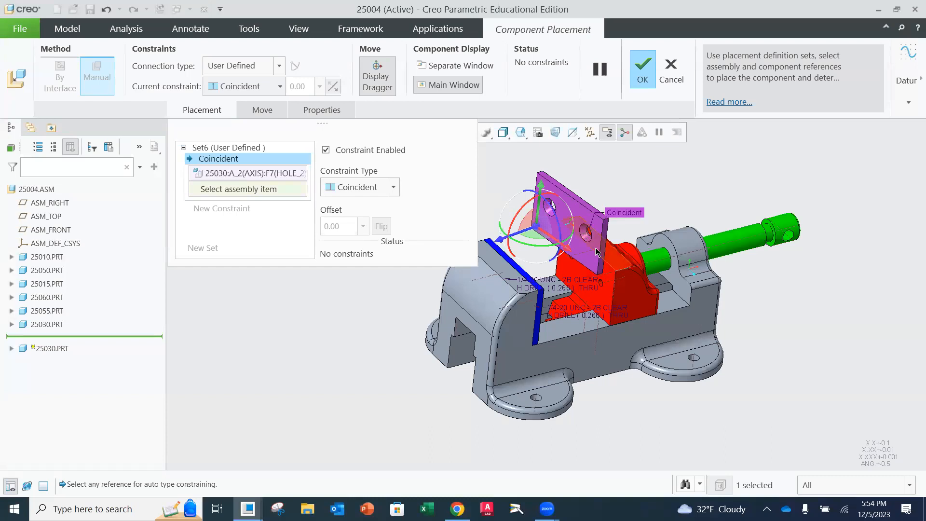
left_click(607, 285)
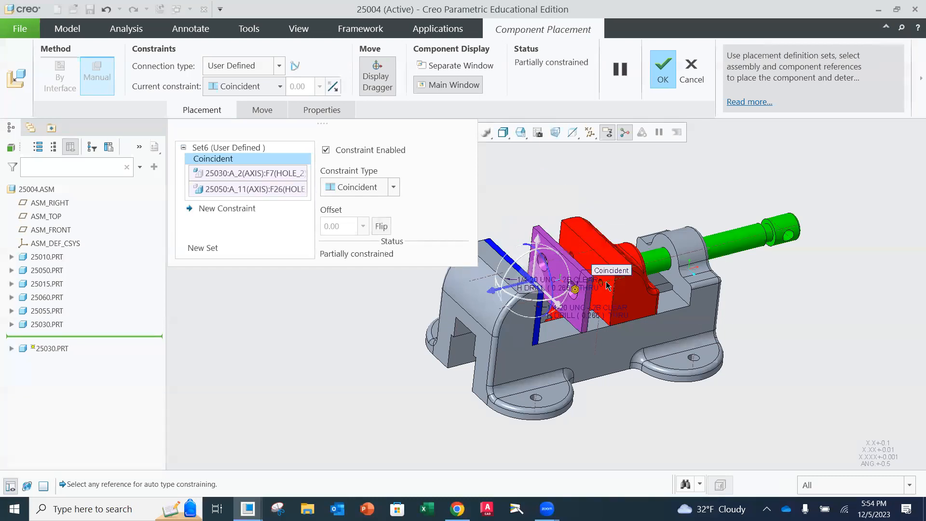
Add a Coincident constraint between the front face of the movable jaw 25050 and the mating back face of the plate
left_click(229, 207)
left_click(393, 189)
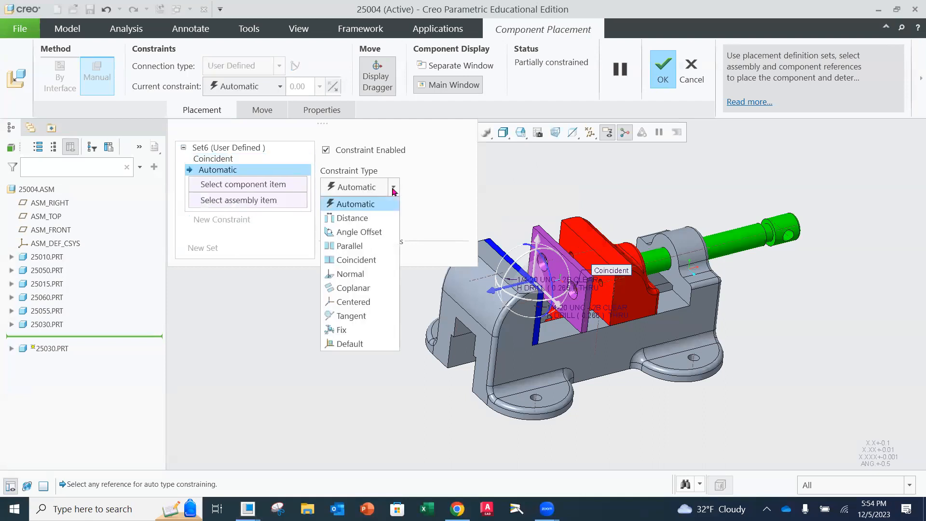
left_click(381, 259)
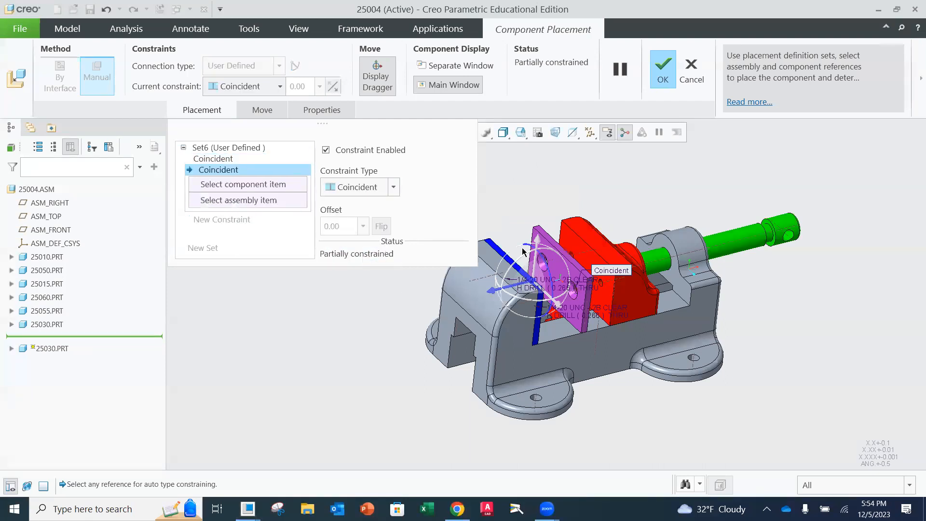
left_click(574, 241)
middle_click_drag(574, 202, 628, 195)
left_click(561, 244)
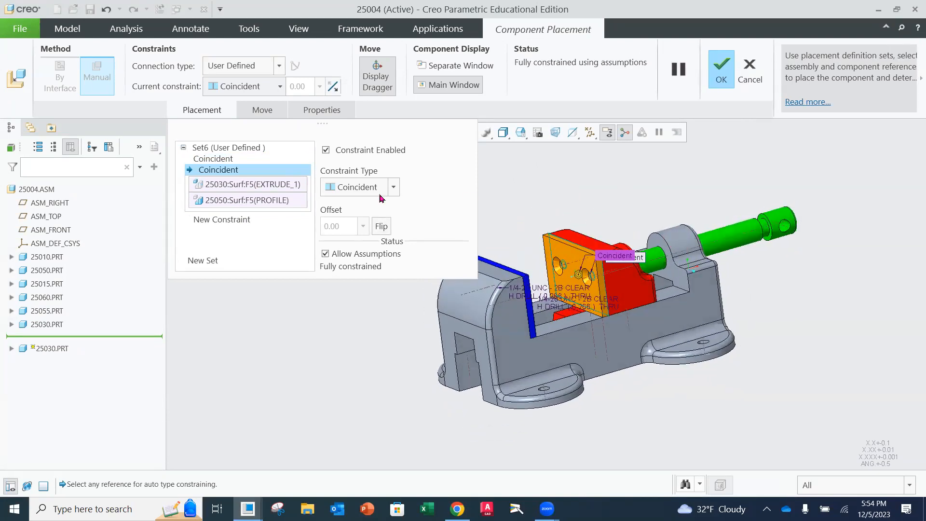
Add a Parallel constraint between the top faces of the movable jaw and the plate, and accept the placement
left_click(246, 222)
left_click(393, 191)
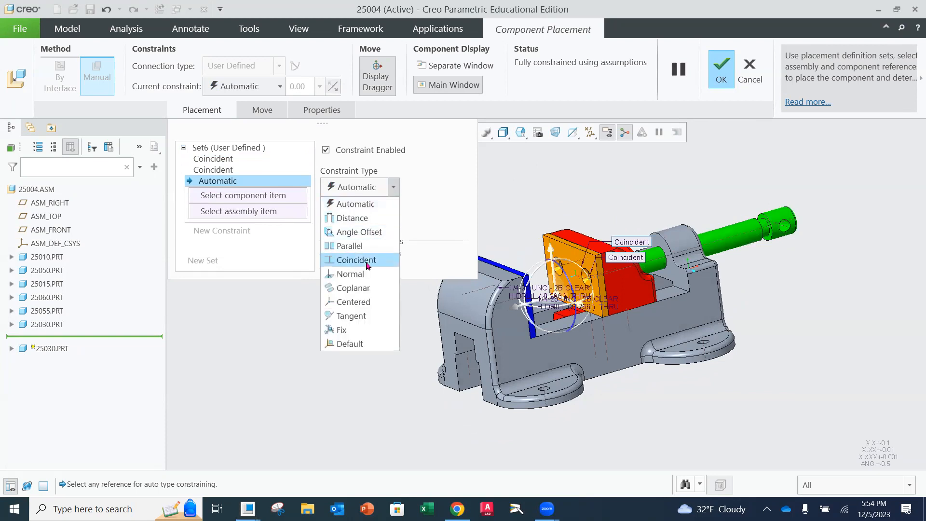
left_click(360, 244)
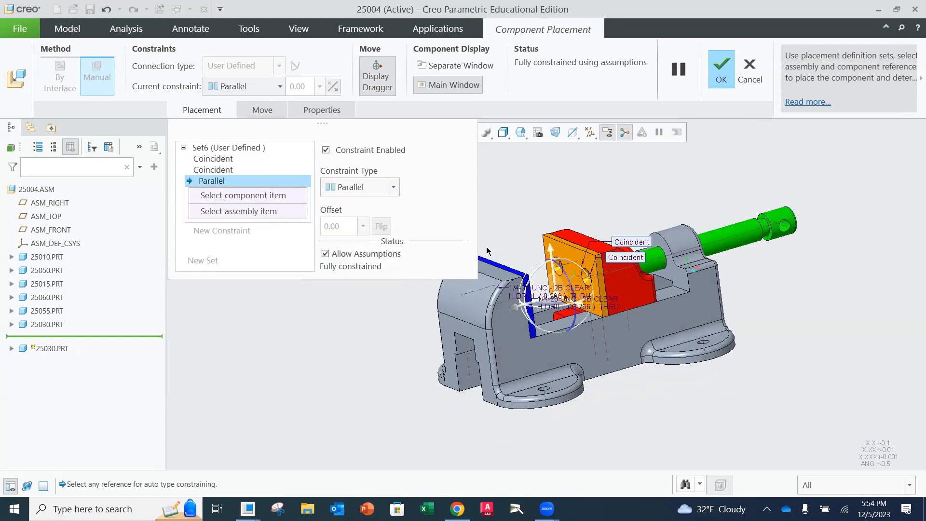
left_click(569, 239)
middle_click_drag(574, 252, 555, 270)
mouse_move(543, 255)
left_mouse_down()
mouse_move(555, 307)
mouse_move(544, 231)
mouse_move(562, 255)
left_mouse_up()
scroll(565, 281, "down", 3)
middle_click_drag(555, 280, 581, 236)
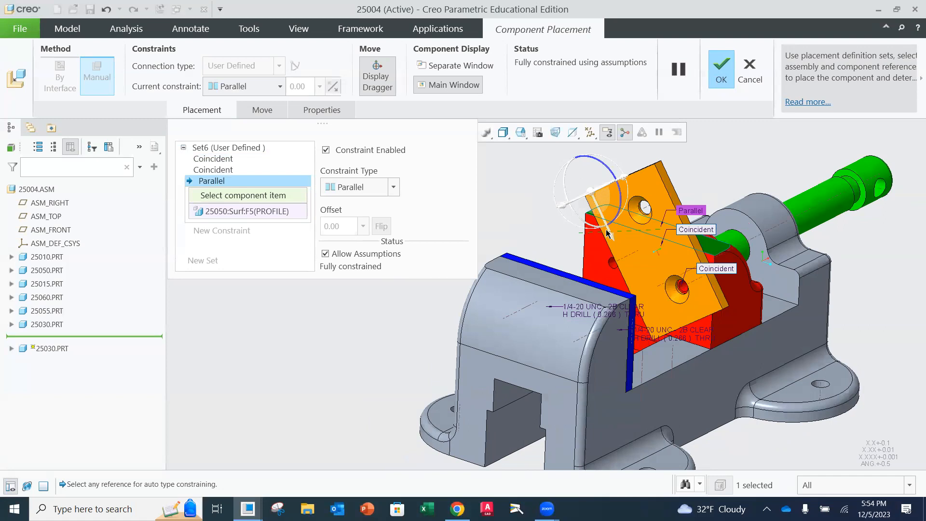
left_click(671, 189)
middle_click_drag(587, 229, 439, 247)
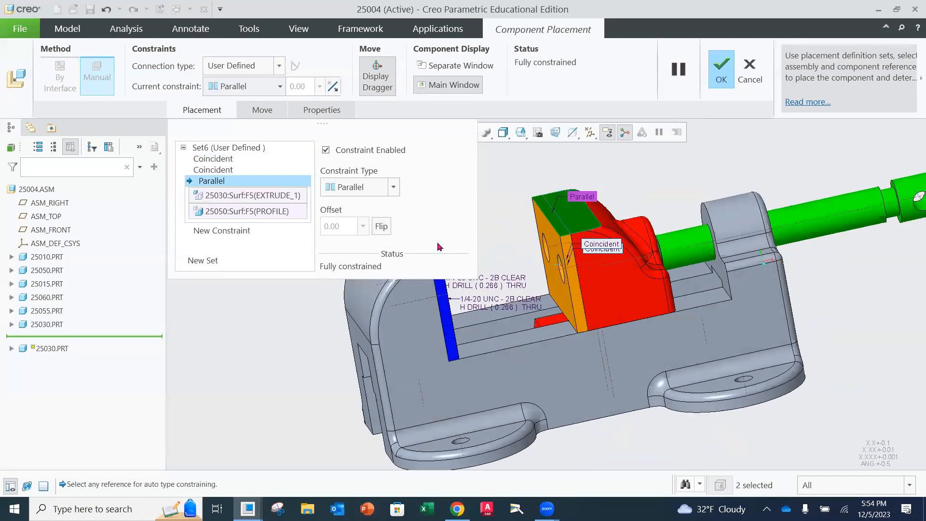
left_click(724, 75)
Apply the blue appearance to the second jaw plate 25030.PRT
left_click(48, 338)
left_click(557, 53)
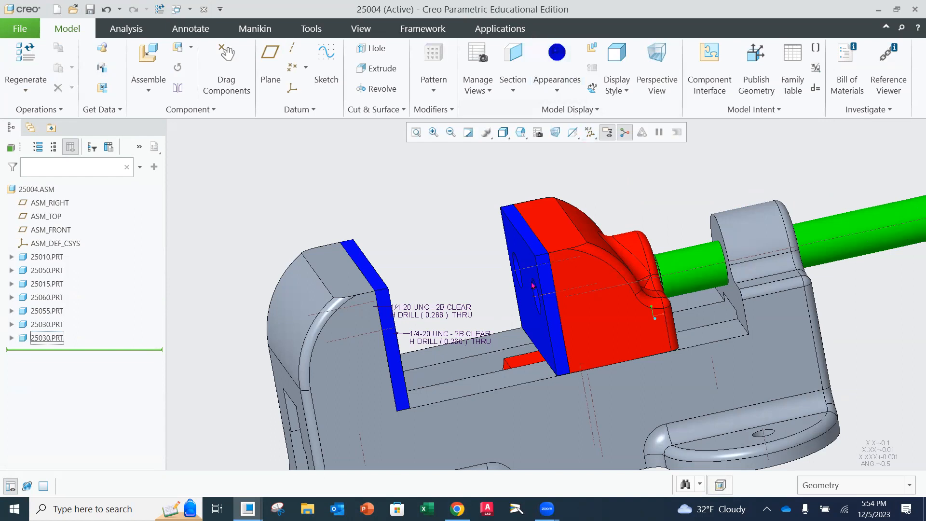
scroll(480, 296, "down", 3)
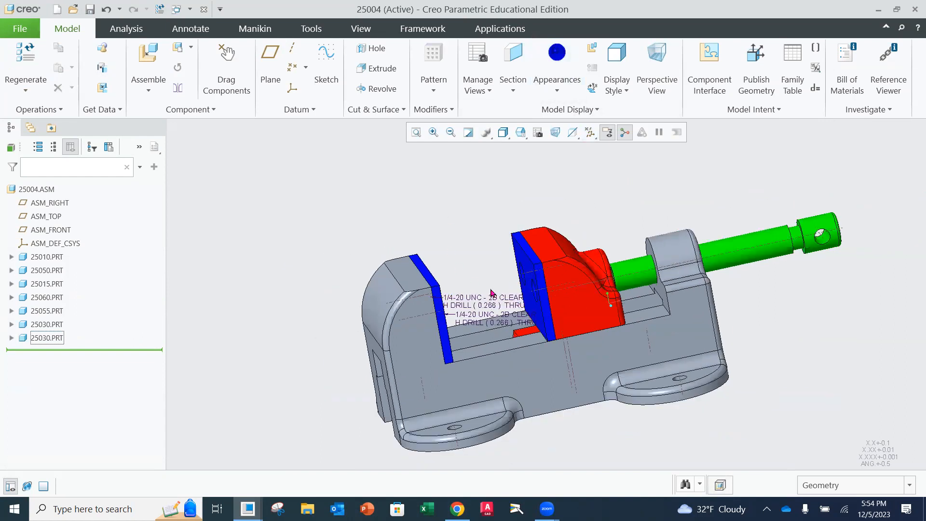
Hide the two 1/4-20 UNC hole notes beside the fixed jaw plate
scroll(491, 292, "up", 2)
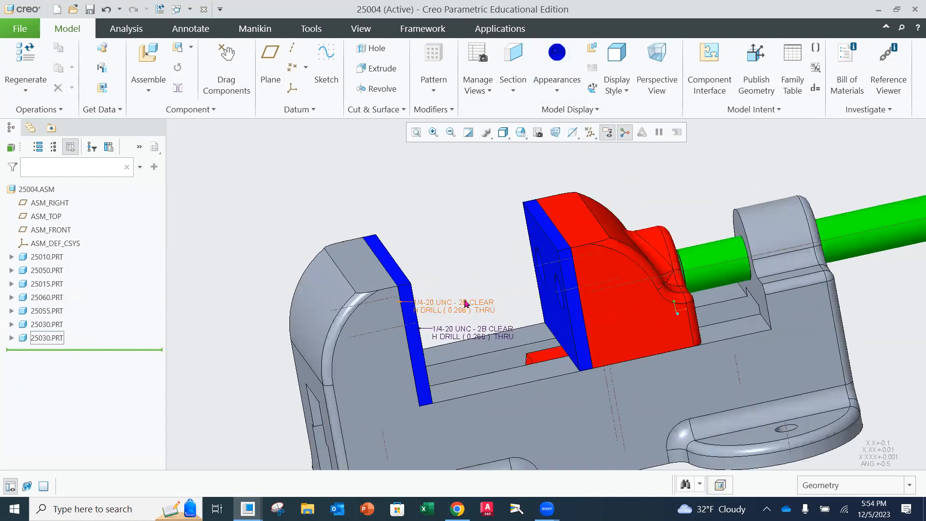
left_click(466, 303)
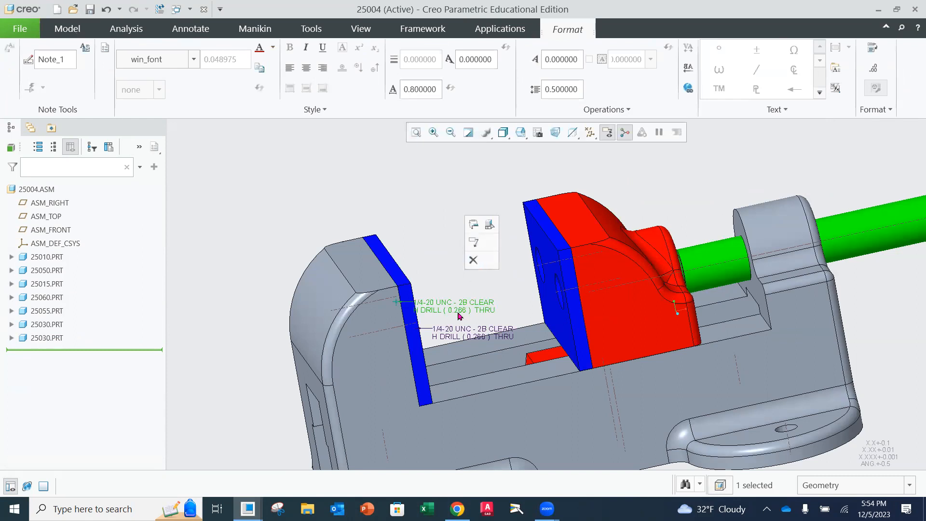
right_click(457, 311)
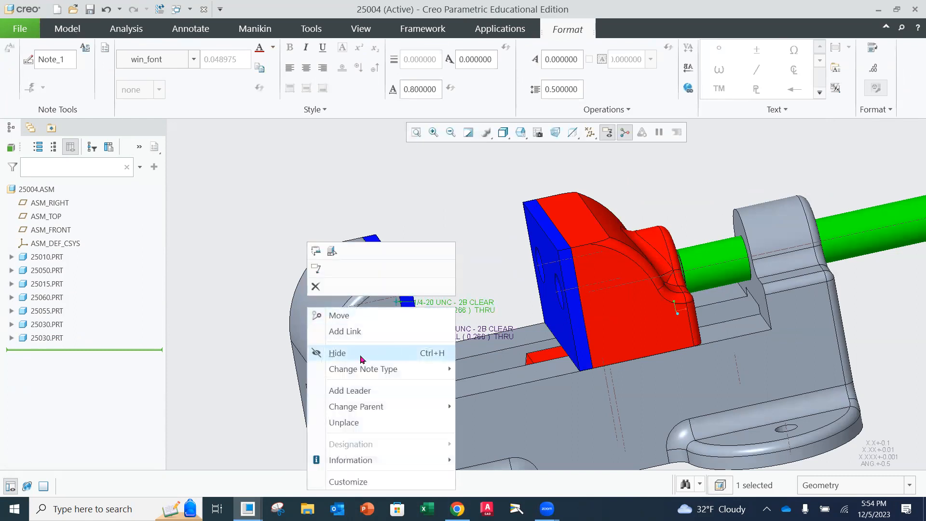
left_click(362, 355)
left_click(464, 333)
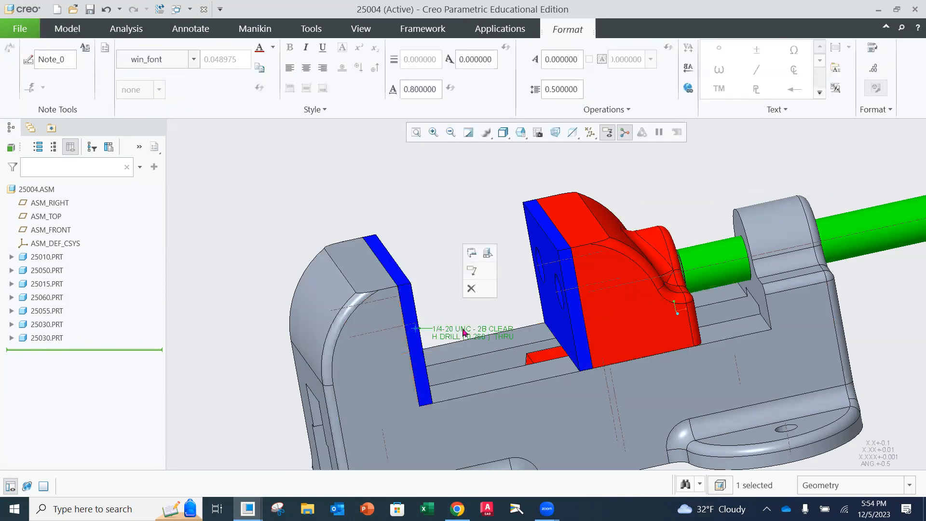
right_click(467, 332)
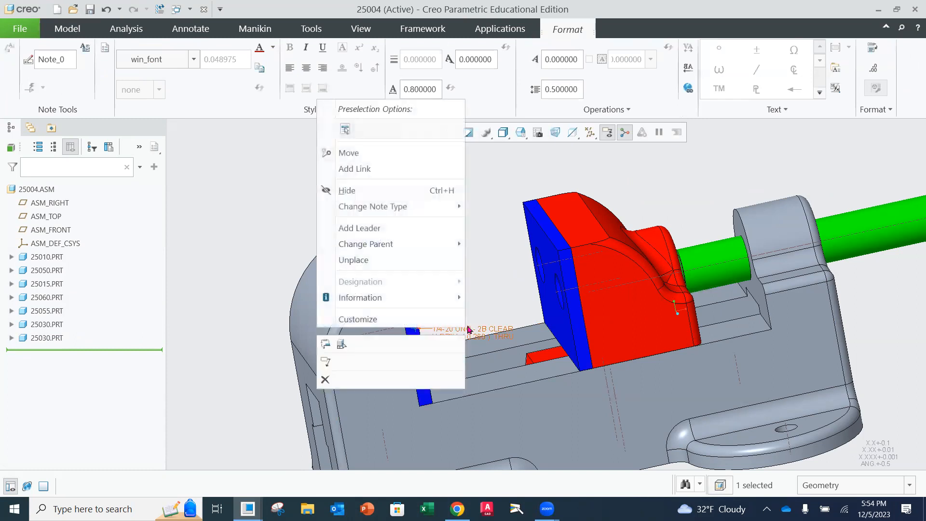
left_click(359, 193)
Return the model to its default orientation and save assembly 25004
scroll(482, 282, "down", 5)
middle_click_drag(484, 283, 561, 291)
key("ctrl+d")
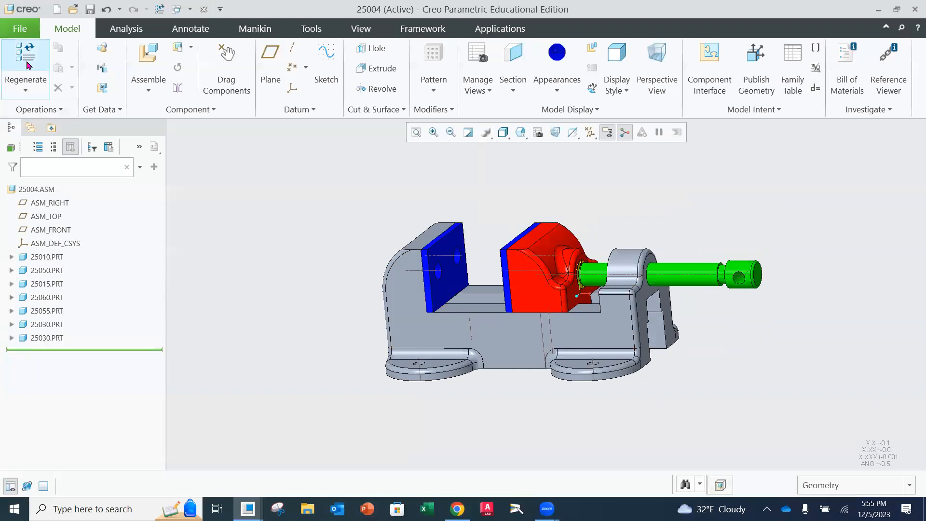
left_click(20, 28)
left_click(29, 101)
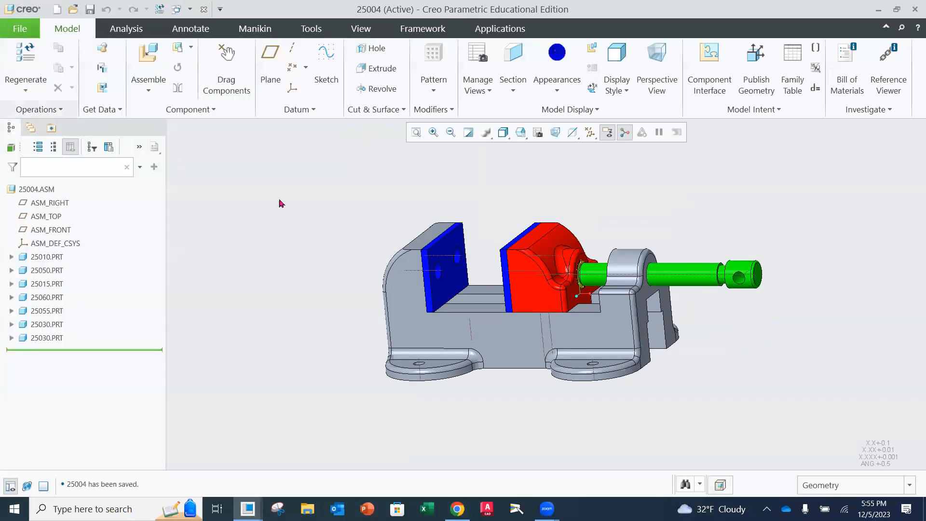
Insert the part 25040.prt into the assembly for the holes in the underside of the movable jaw
mouse_move(648, 338)
middle_mouse_down()
mouse_move(609, 322)
mouse_move(629, 311)
middle_mouse_up()
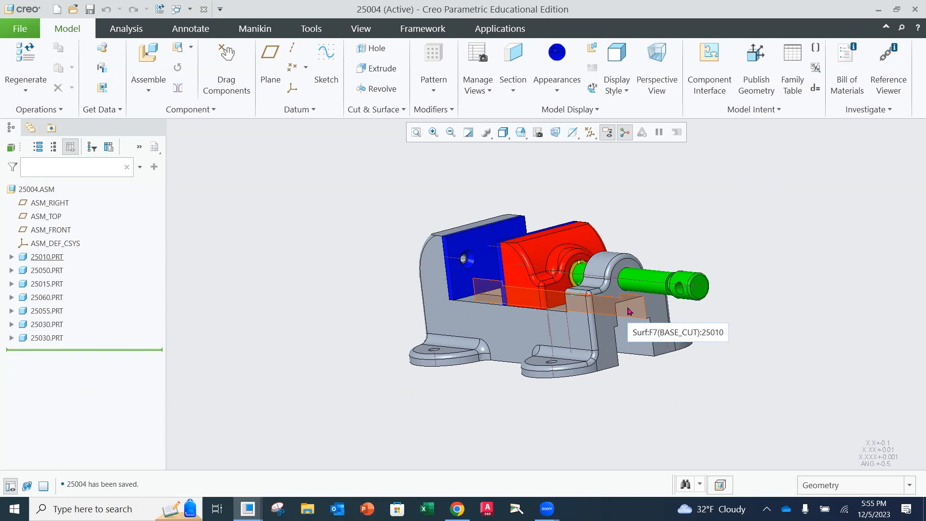
middle_click_drag(589, 312, 560, 323)
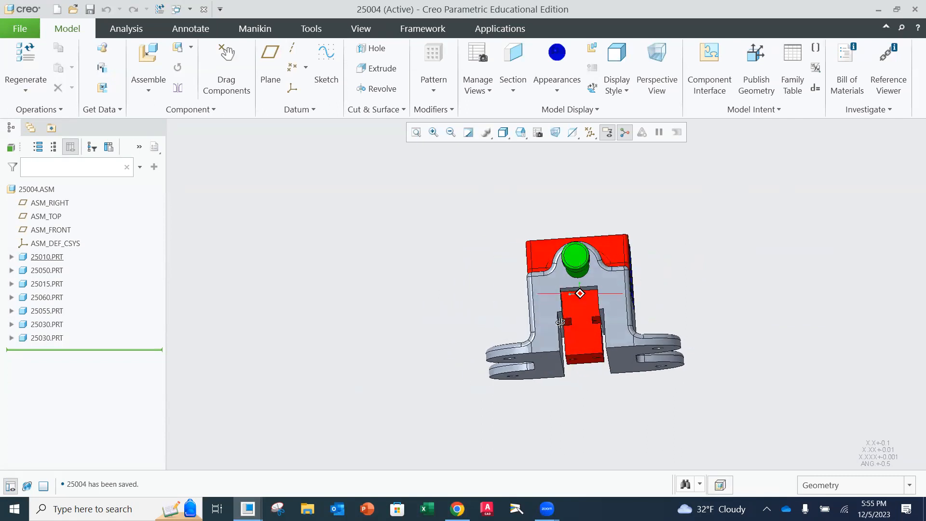
middle_click_drag(595, 352, 593, 344)
scroll(586, 360, "down", 3)
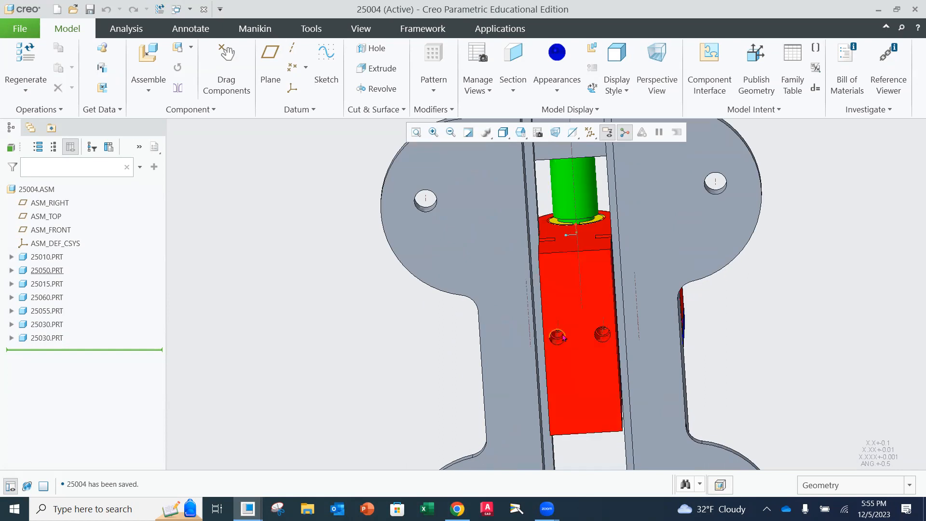
middle_click_drag(588, 324, 606, 318)
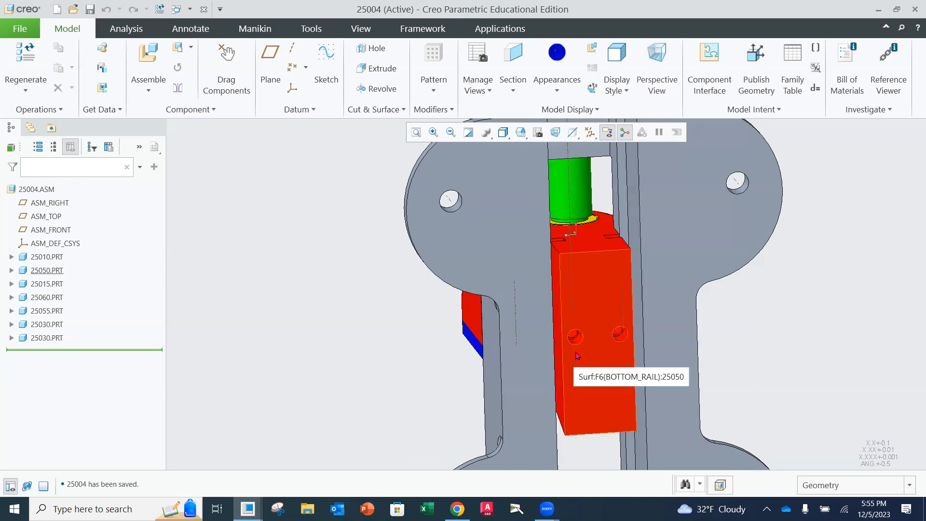
left_click(147, 57)
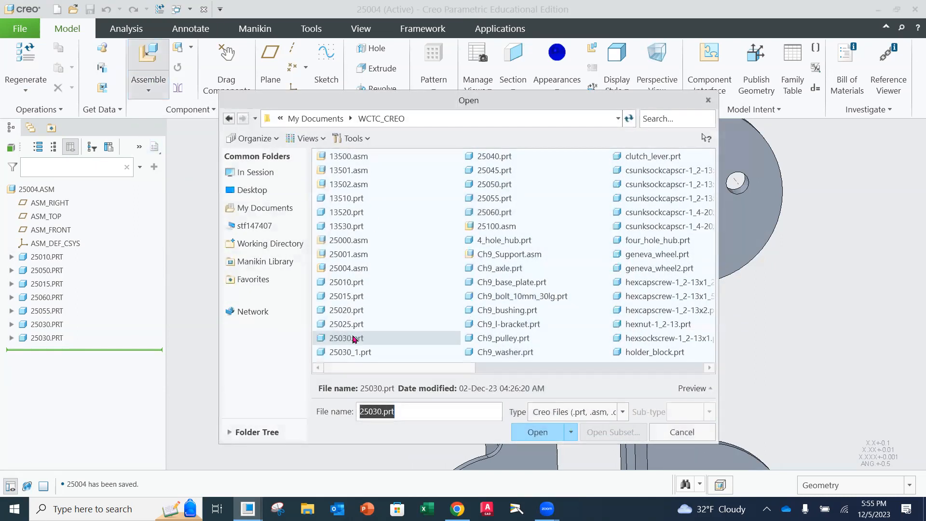
left_click(501, 156)
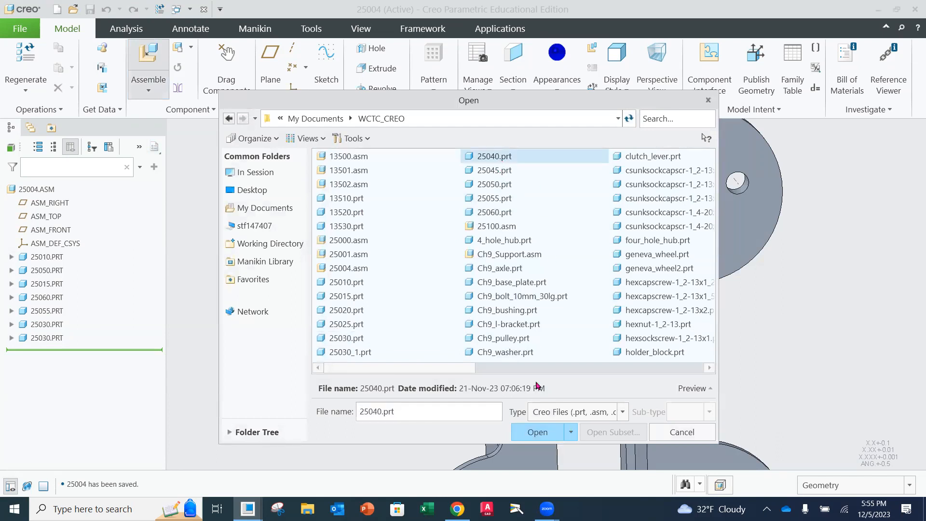
left_click(537, 431)
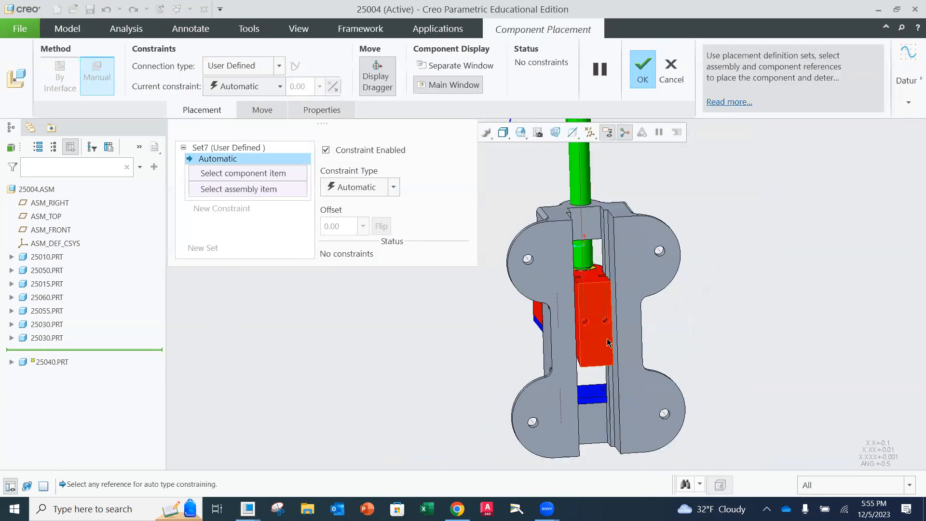
Move and rotate the 25040 pin so it sits beside the base with its narrow end facing the movable jaw's underside holes
left_click_drag(542, 172, 648, 332)
scroll(637, 332, "down", 5)
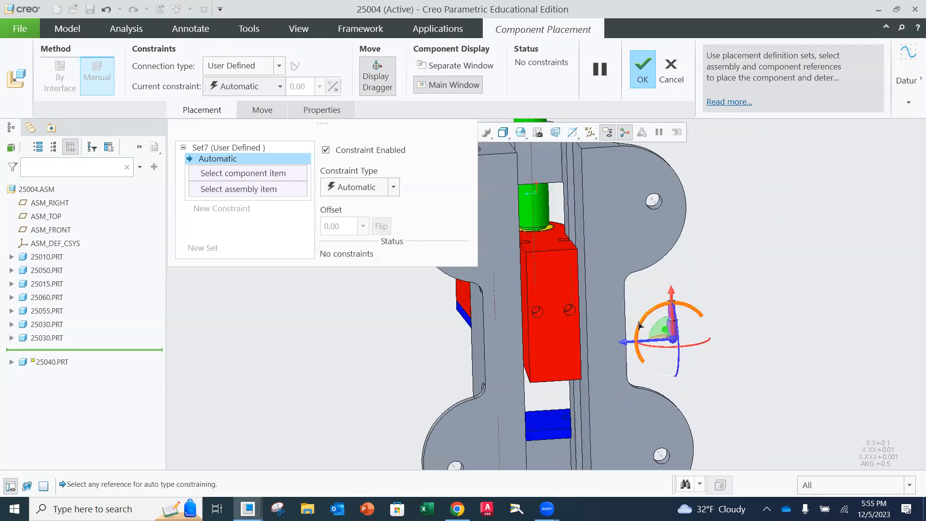
left_click_drag(741, 321, 651, 319)
scroll(675, 289, "down", 3)
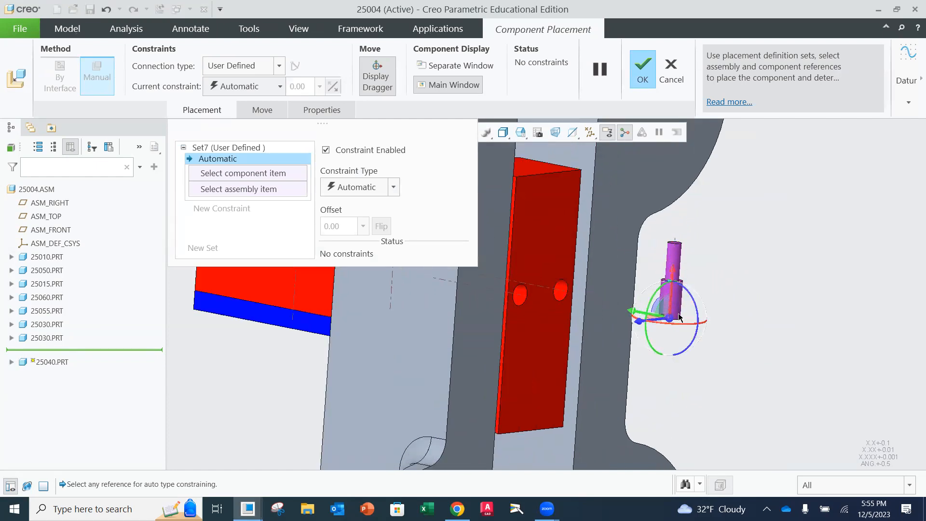
left_click_drag(690, 312, 637, 269)
mouse_move(614, 299)
middle_mouse_down()
mouse_move(626, 289)
mouse_move(631, 299)
mouse_move(587, 287)
mouse_move(597, 296)
middle_mouse_up()
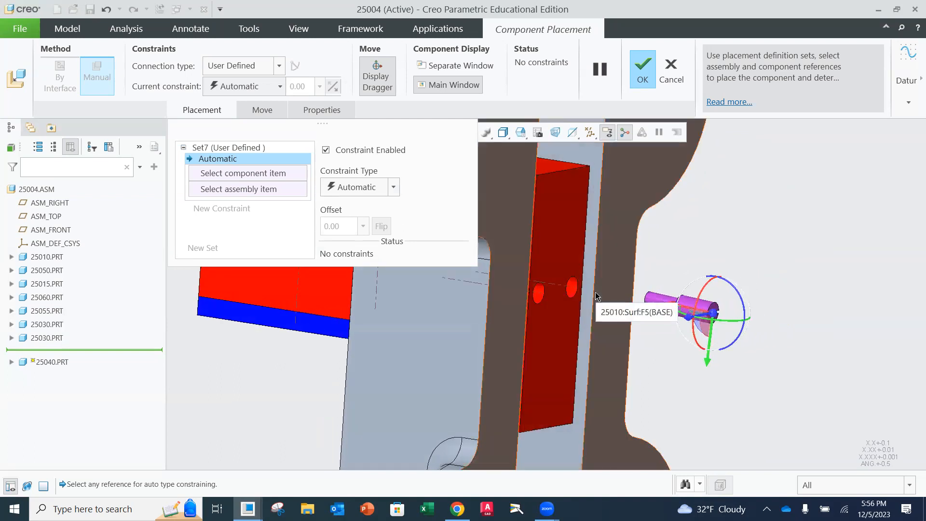
Add a Coincident constraint between the 25040 pin's axis and the axis of the nearer hole in the movable jaw's underside
left_click(394, 187)
left_click(366, 260)
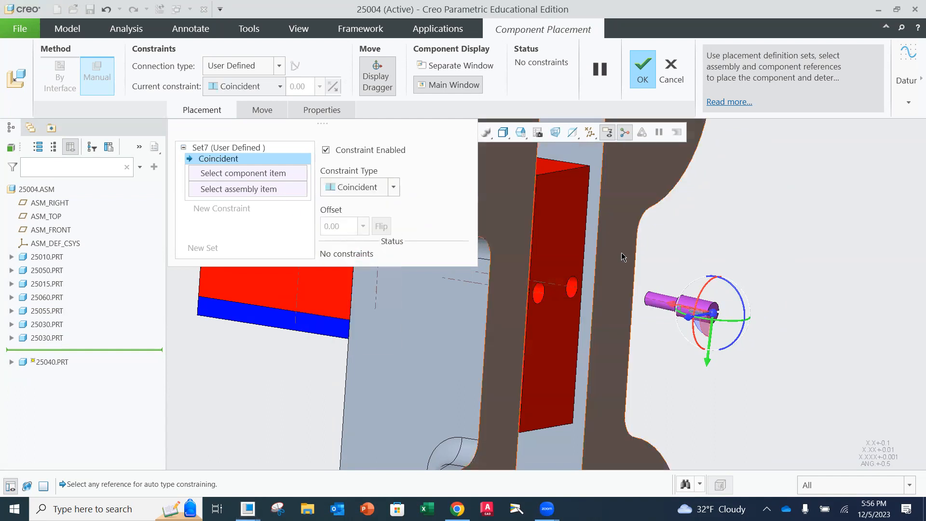
left_click(655, 303)
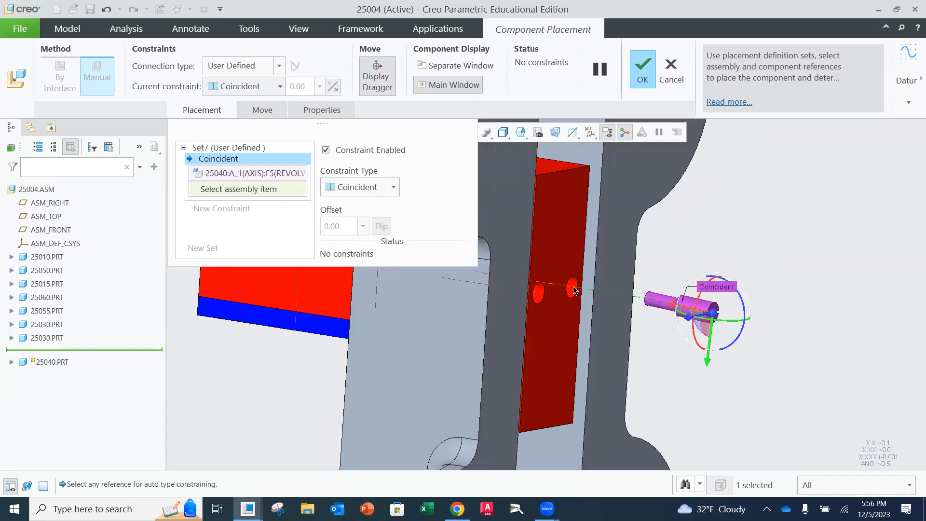
left_click(574, 290)
middle_click_drag(694, 313, 676, 316)
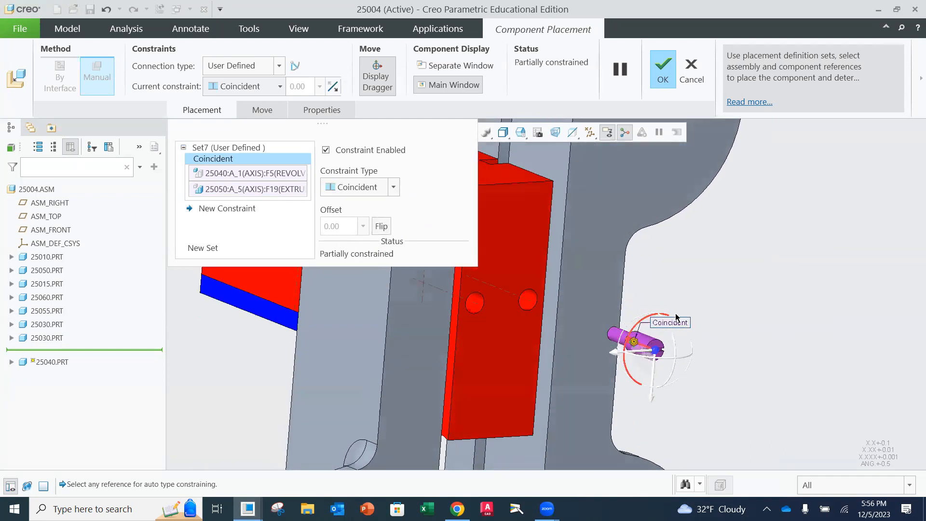
scroll(548, 314, "up", 2)
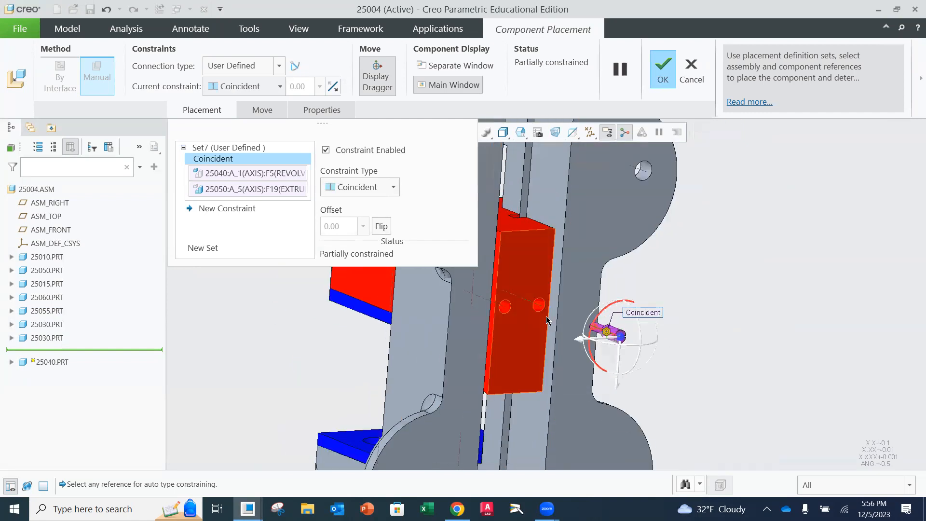
scroll(548, 316, "down", 4)
middle_click_drag(561, 294, 511, 274)
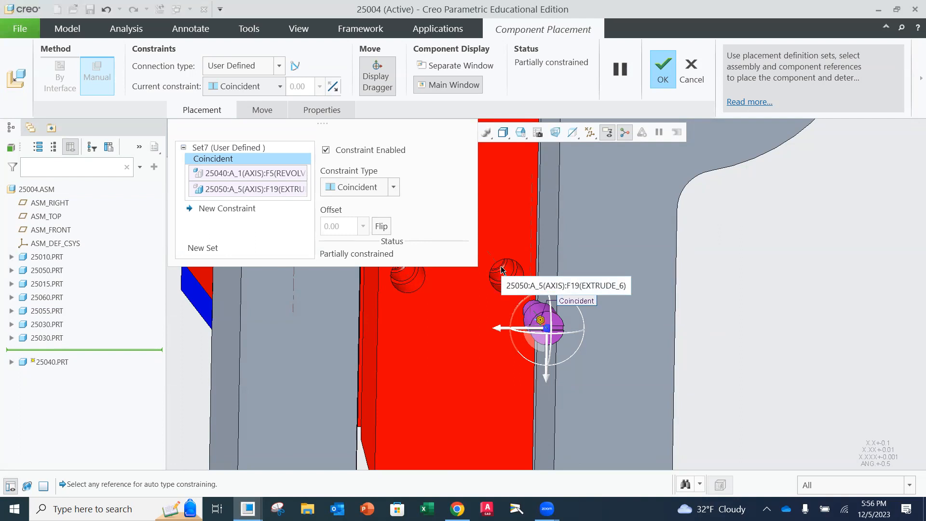
middle_click_drag(579, 259, 621, 279)
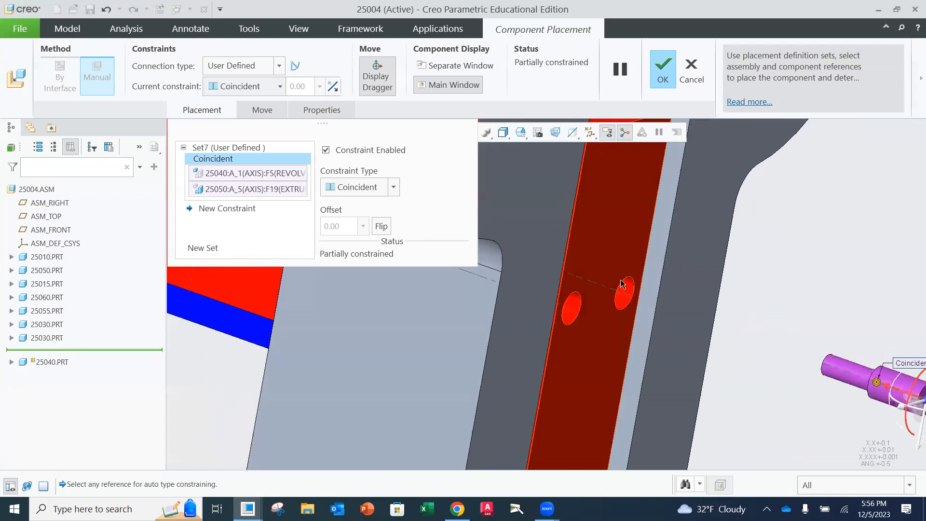
Move the 25040 pin along its axis into the nearer hole in the movable jaw's underside
middle_click_drag(854, 347, 876, 385)
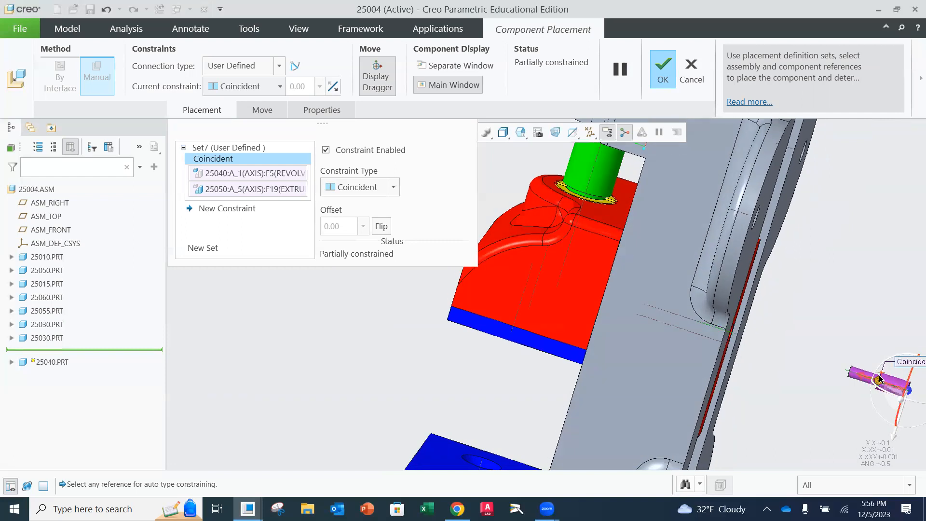
scroll(868, 376, "down", 4)
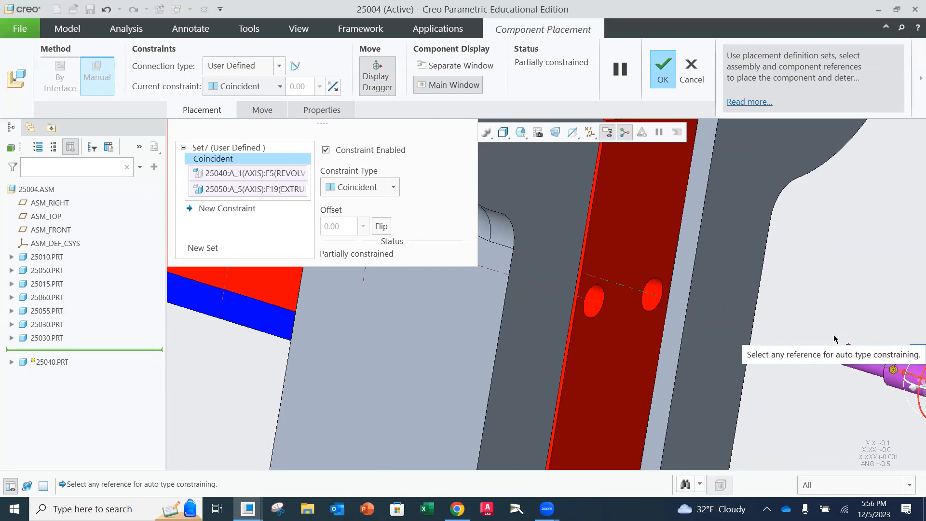
scroll(838, 369, "up", 3)
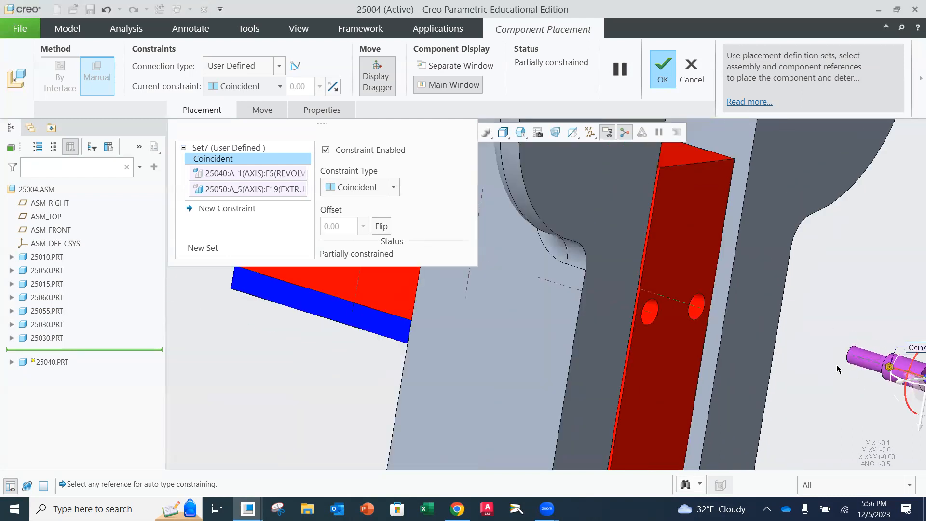
middle_click_drag(872, 339, 767, 326, "shift")
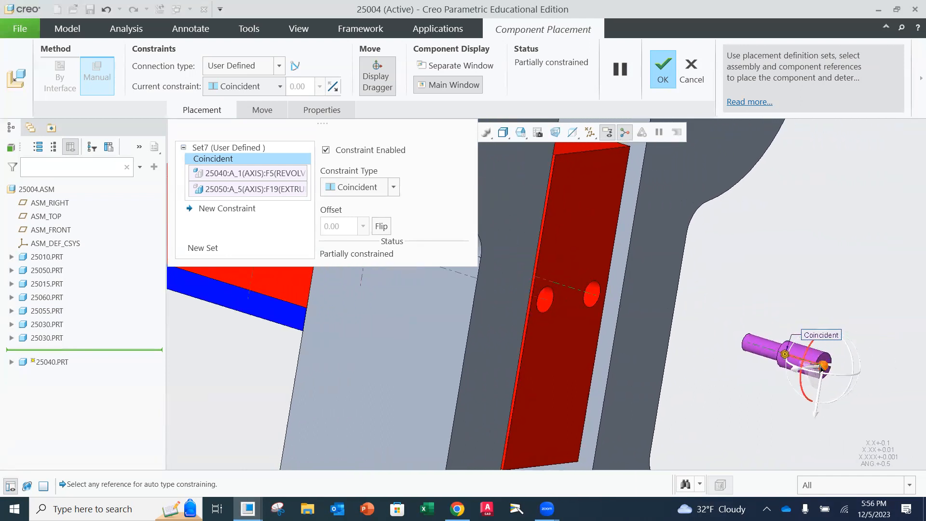
left_click_drag(811, 365, 561, 313)
scroll(589, 312, "up", 4)
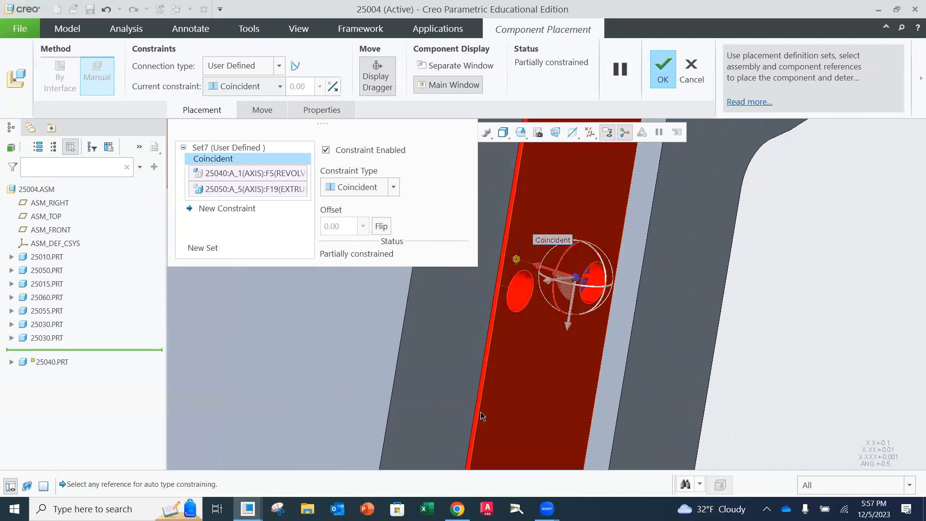
Add a Distance constraint between the 25040 pin's slotted end face and the bottom surface of the movable jaw
left_click(220, 209)
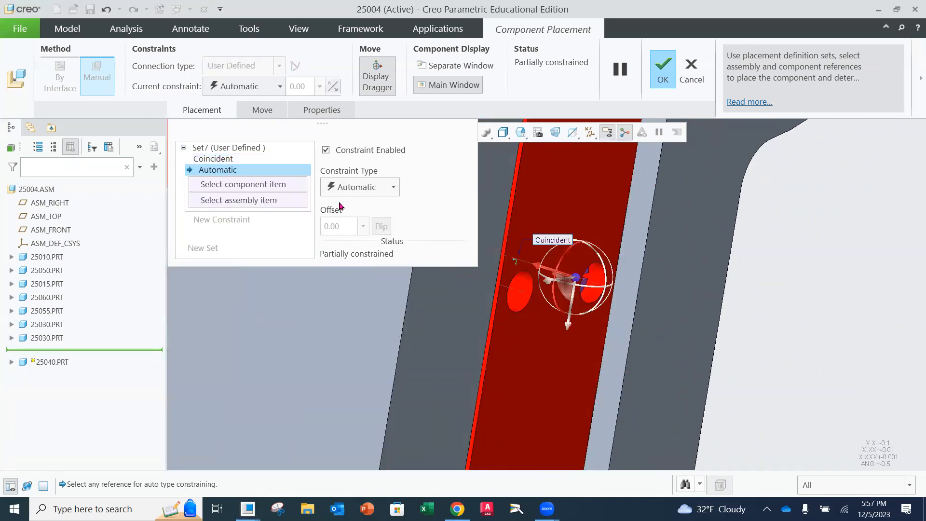
left_click(396, 186)
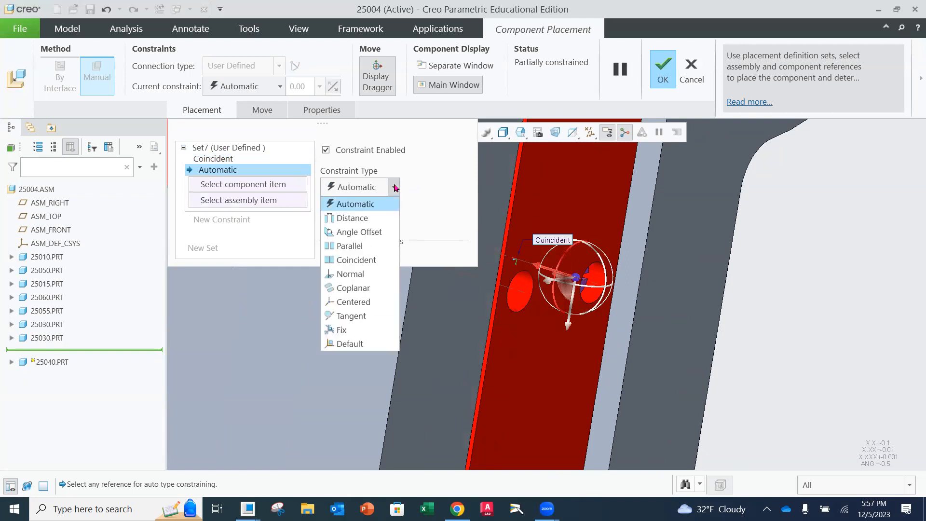
left_click(352, 220)
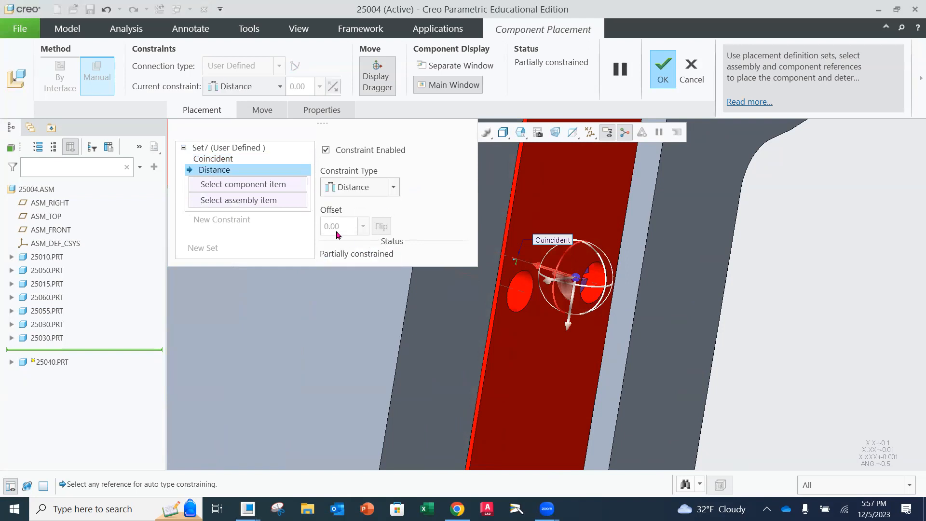
middle_click_drag(574, 291, 589, 242)
left_click(583, 235)
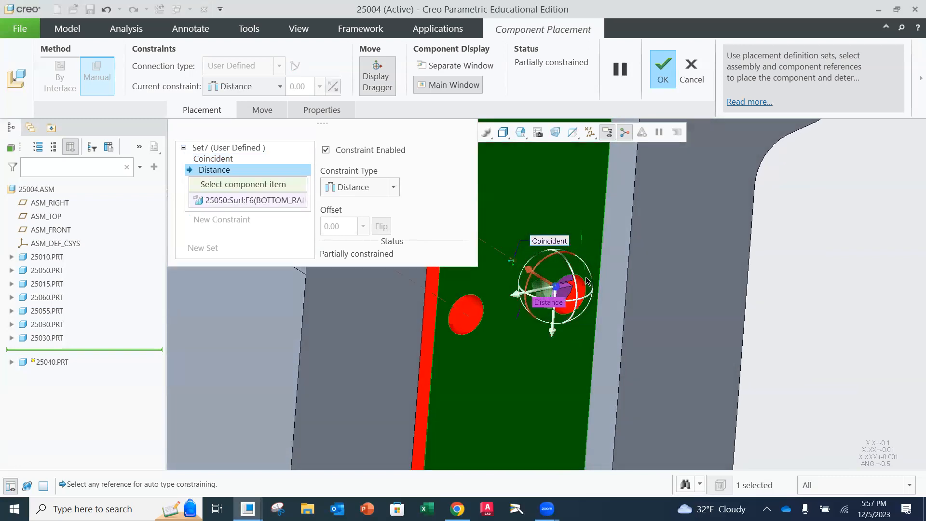
scroll(569, 296, "up", 2)
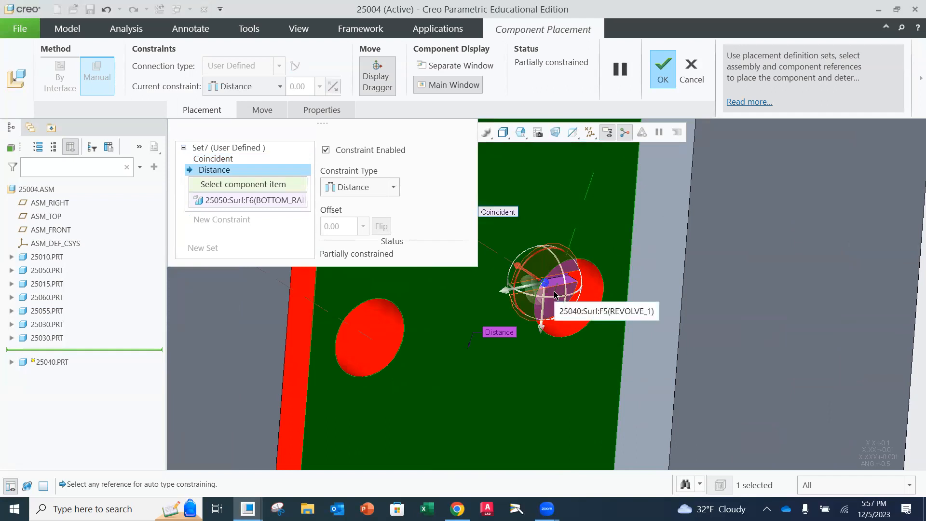
left_click(554, 295)
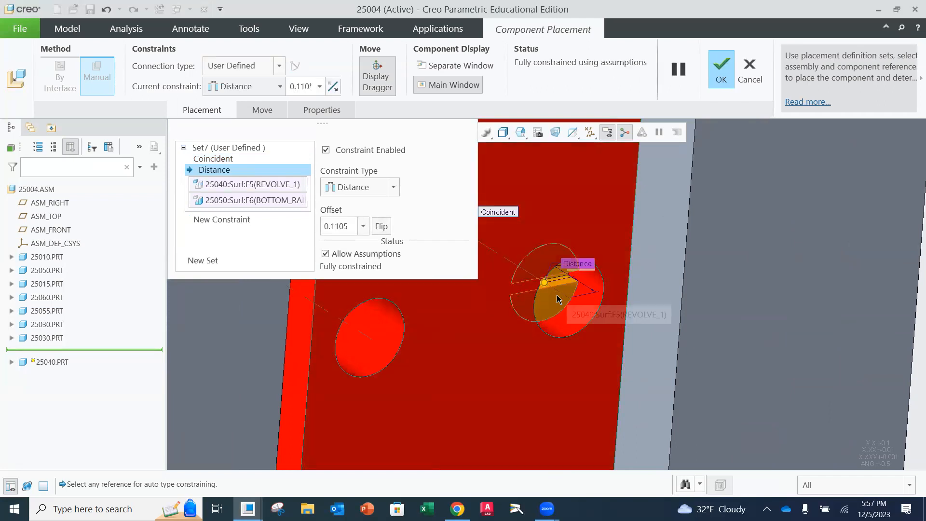
Set the pin's Distance offset to 0.3 and accept the component placement
double_click(345, 227)
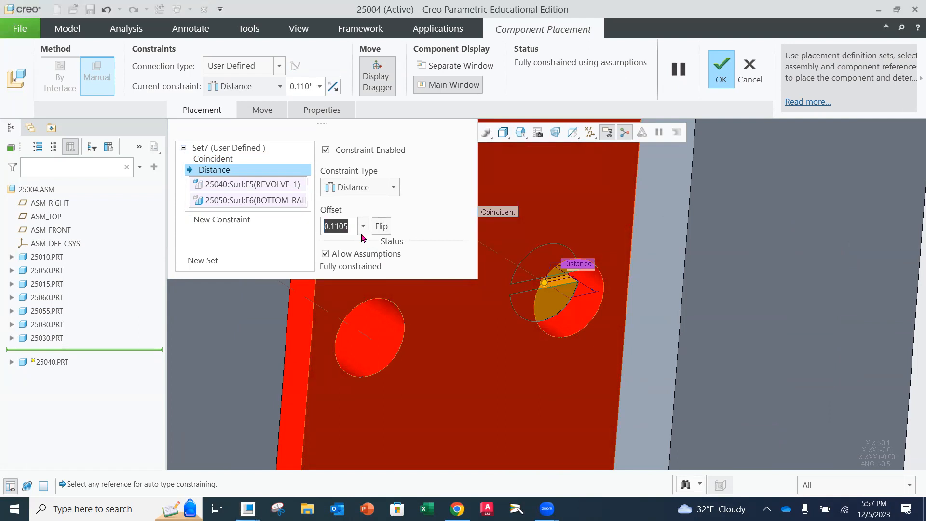
type(".3")
key("Return")
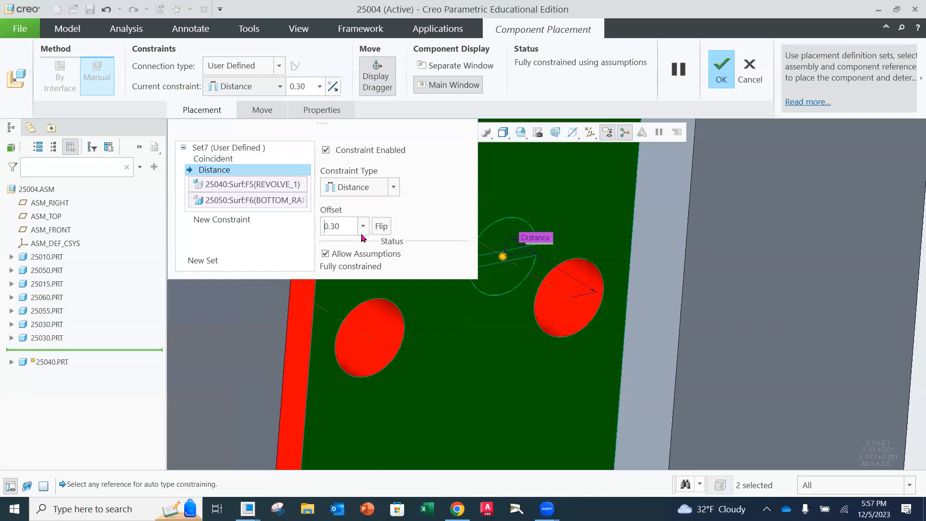
scroll(554, 304, "down", 4)
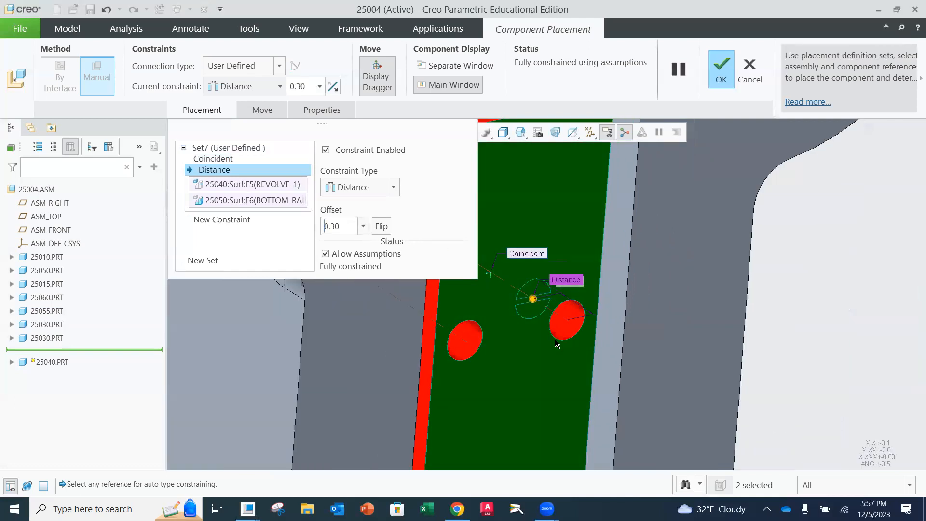
middle_click_drag(533, 295, 581, 313)
left_click(722, 68)
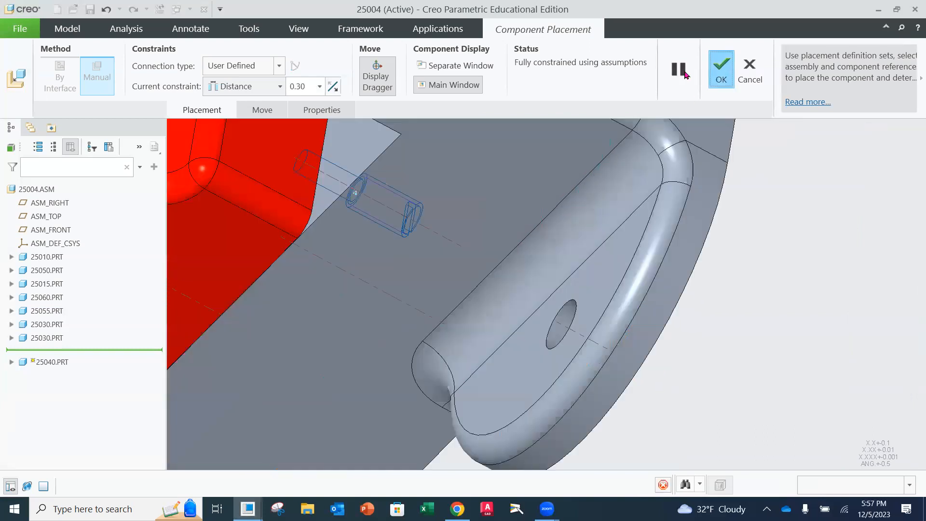
Apply the yellow appearance to the placed 25040 pin
middle_click_drag(418, 271, 375, 130)
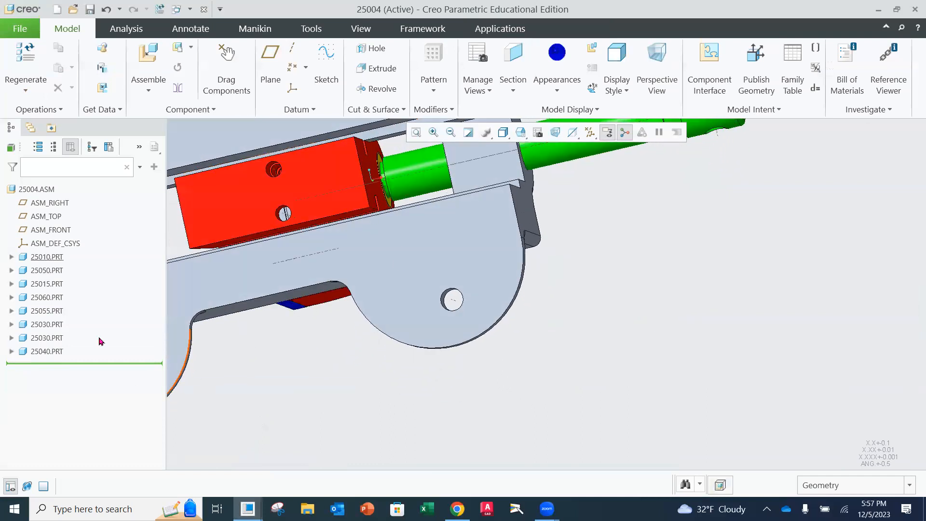
left_click(47, 352)
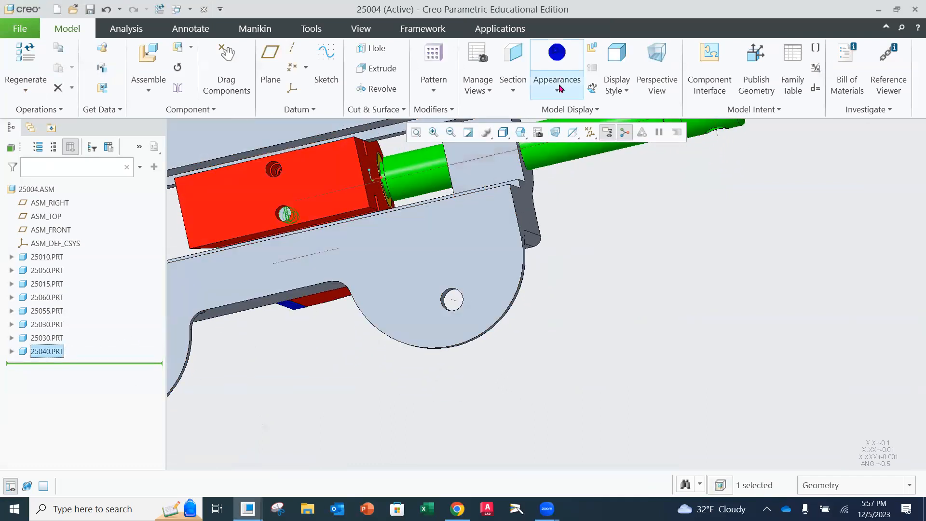
left_click(559, 88)
left_click(534, 189)
middle_click_drag(550, 286, 414, 366)
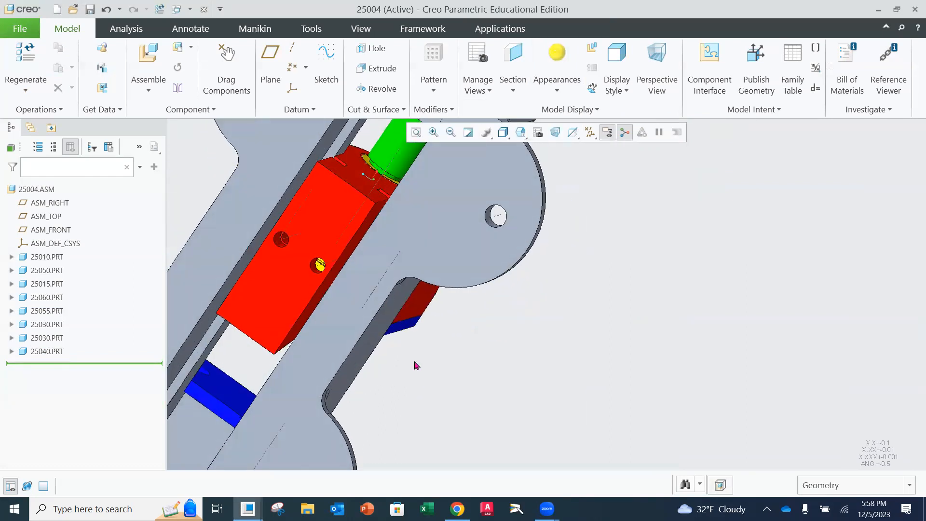
Insert a second 25040.prt, then move and rotate it beside the base with its narrow end facing the movable jaw's empty underside hole
left_click(150, 53)
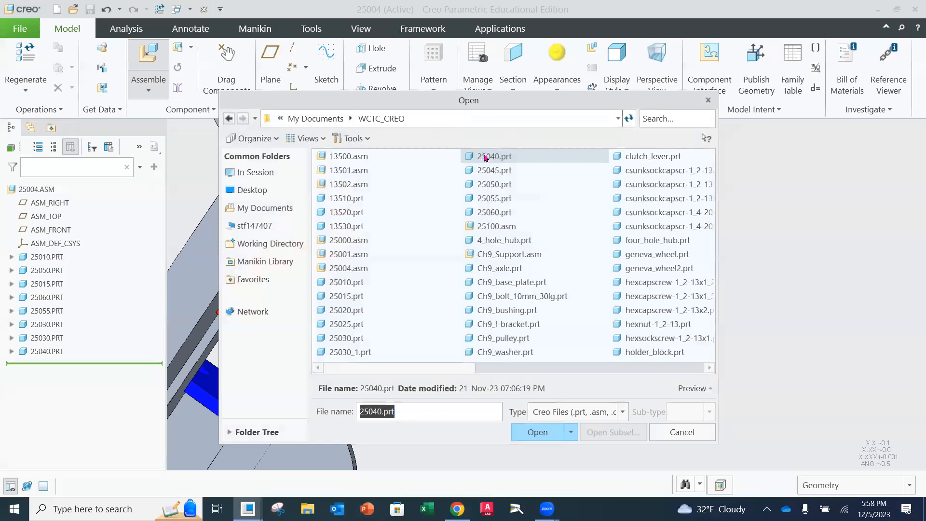
left_click(537, 432)
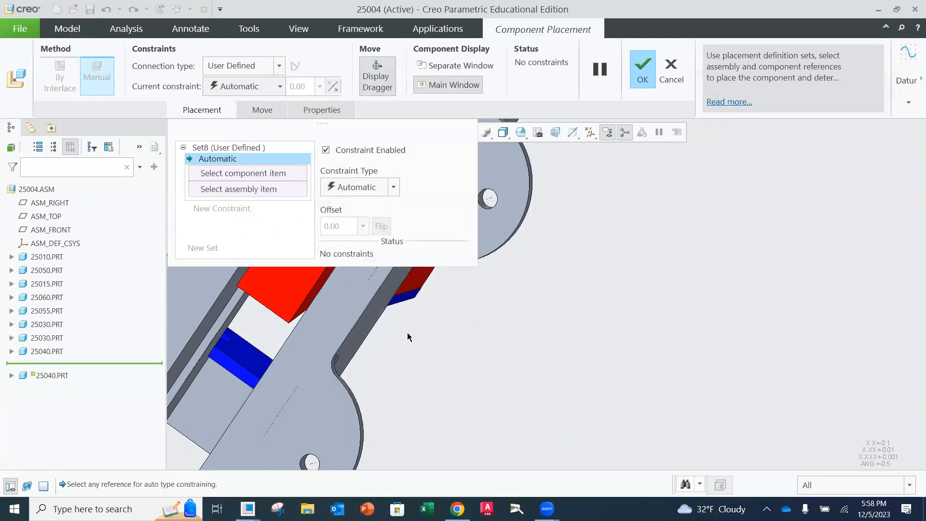
scroll(431, 314, "down", 4)
middle_click_drag(432, 314, 598, 406, "shift")
left_click_drag(628, 182, 561, 378)
scroll(561, 377, "down", 2)
scroll(561, 378, "up", 5)
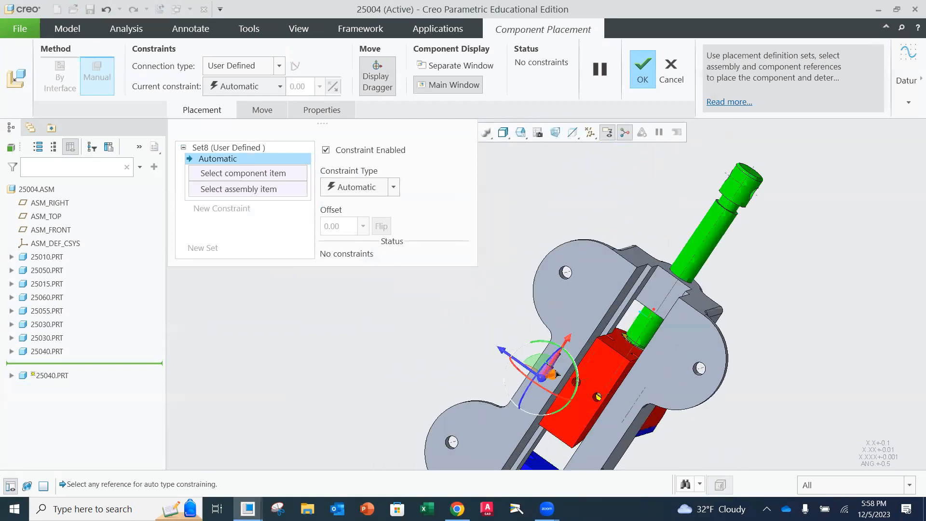
middle_click_drag(552, 362, 534, 360)
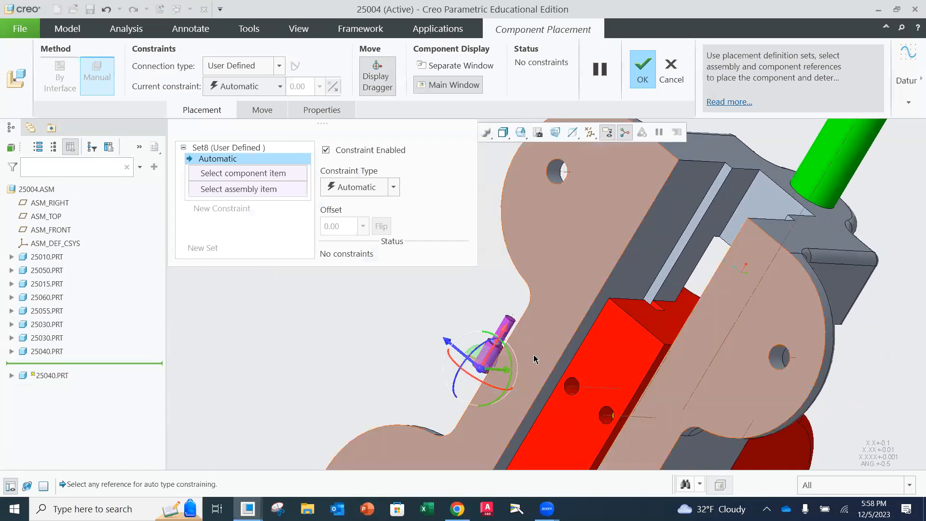
left_click_drag(473, 359, 509, 349)
middle_click_drag(586, 364, 386, 310)
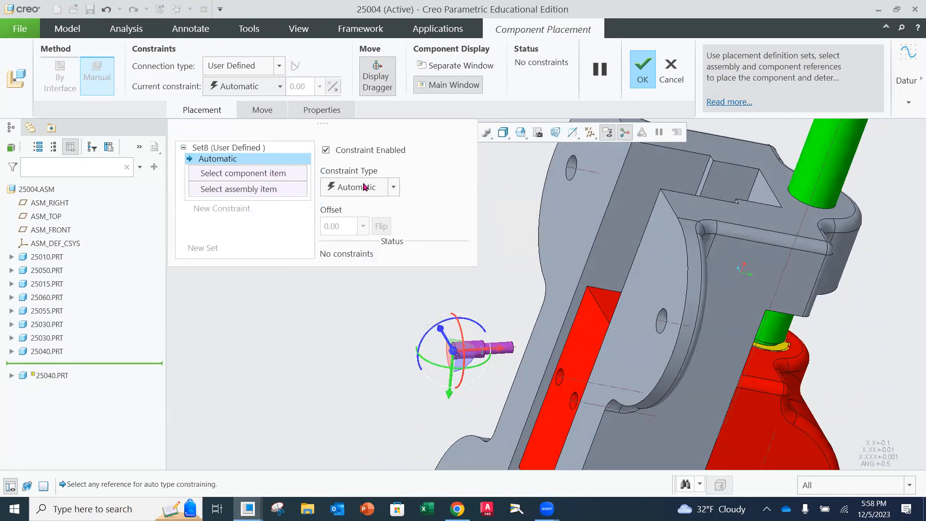
Add a Coincident constraint between the second pin's axis and the axis of the empty hole in the movable jaw's underside
left_click(393, 188)
left_click(352, 258)
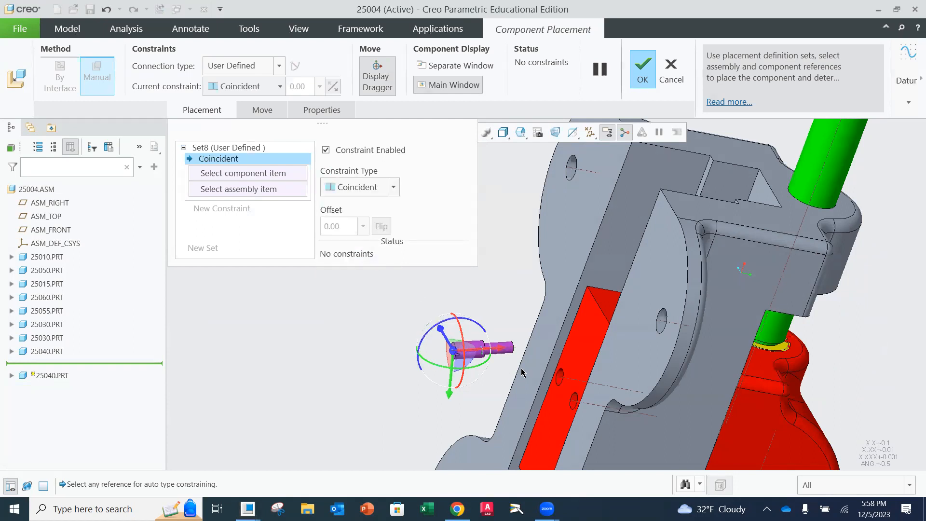
scroll(511, 381, "down", 5)
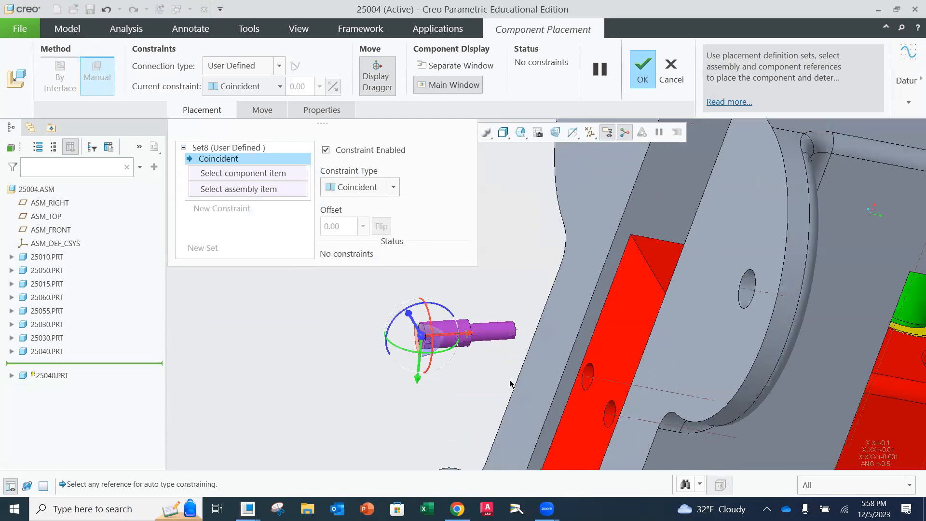
left_click(506, 323)
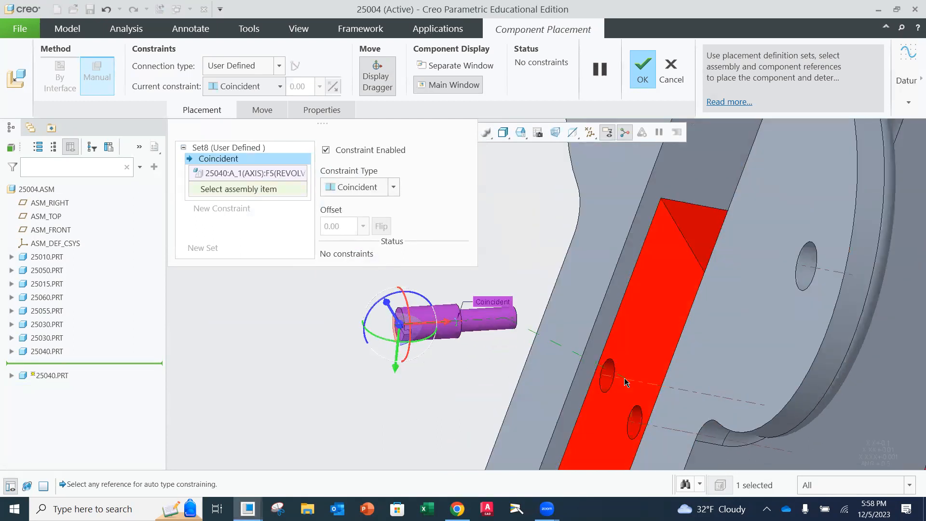
scroll(651, 324, "down", 2)
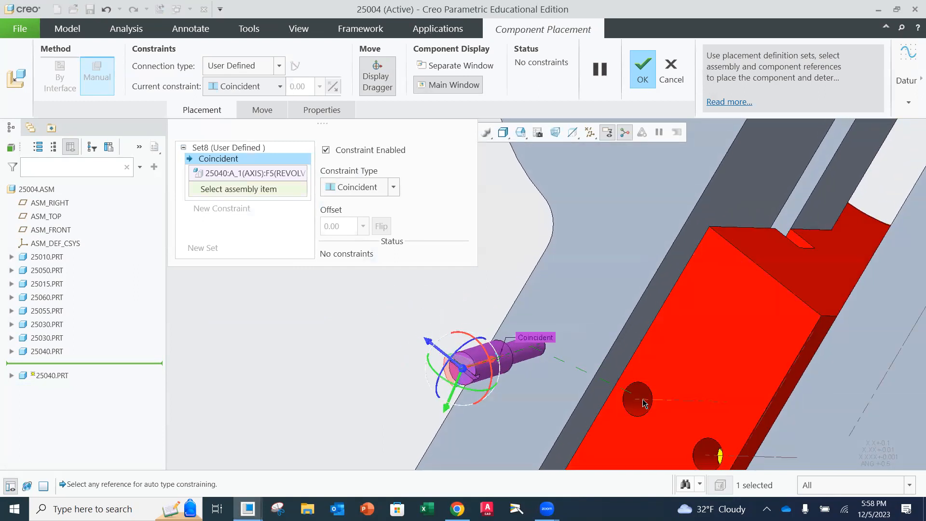
left_click(642, 399)
Move the second 25040 pin along its axis into the empty hole, leaving its slotted end face selectable
middle_click_drag(627, 311, 622, 315)
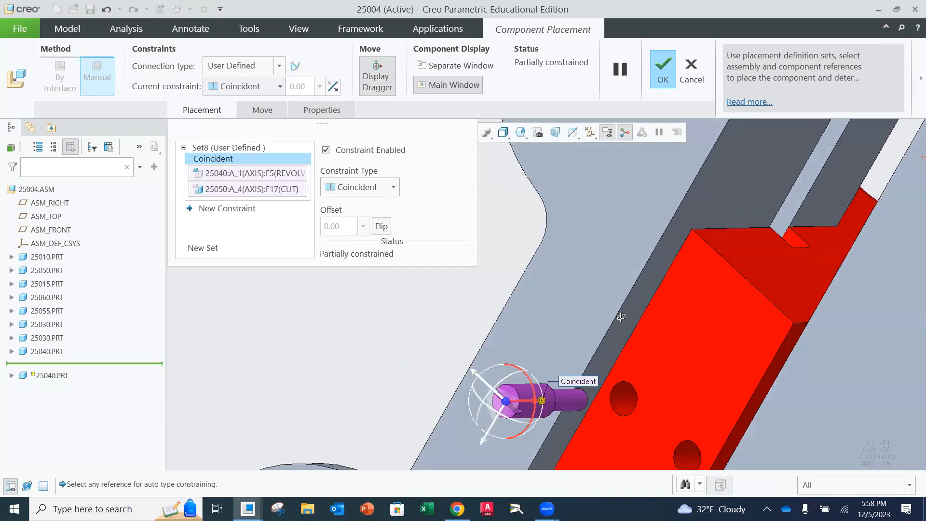
middle_click_drag(591, 401, 511, 369)
left_click_drag(511, 369, 651, 373)
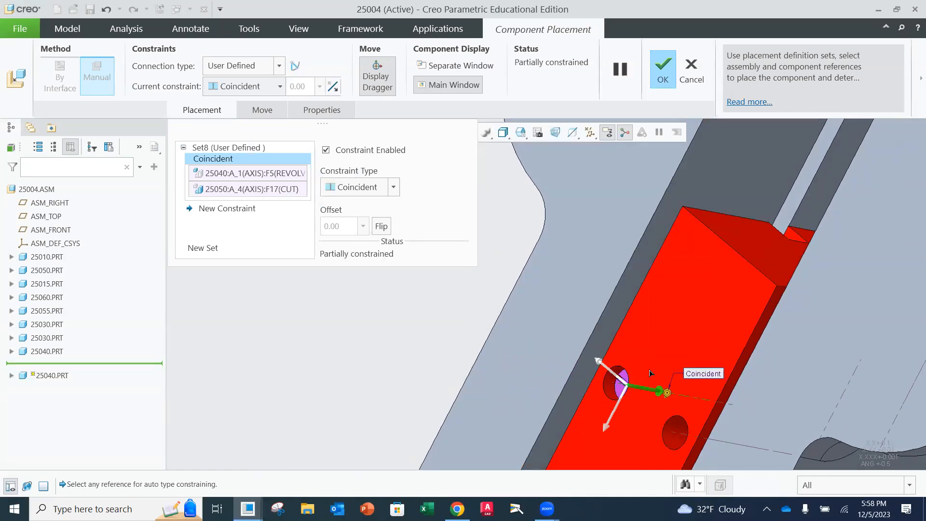
scroll(619, 397, "down", 3)
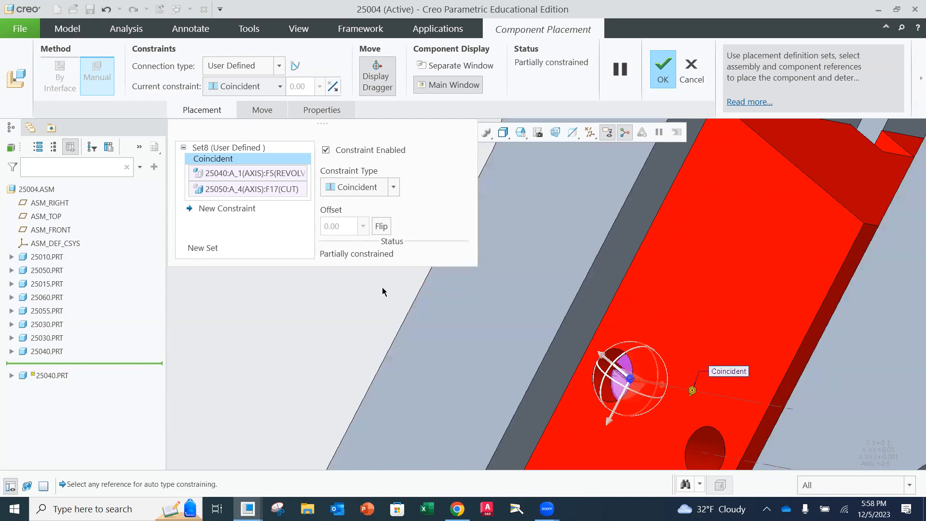
Add a Distance constraint of 0.30 between the second pin's slotted end face and the movable jaw's underside, and accept the placement
left_click(225, 208)
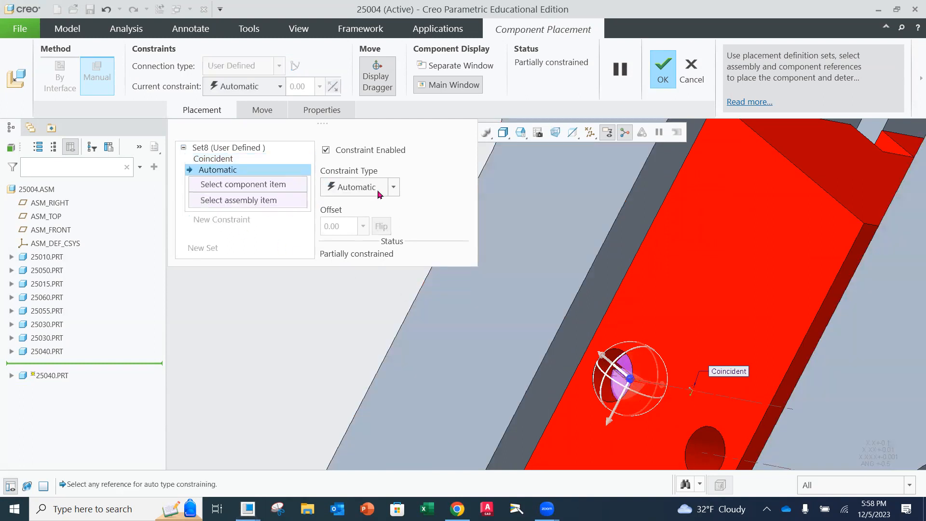
left_click(393, 187)
left_click(353, 217)
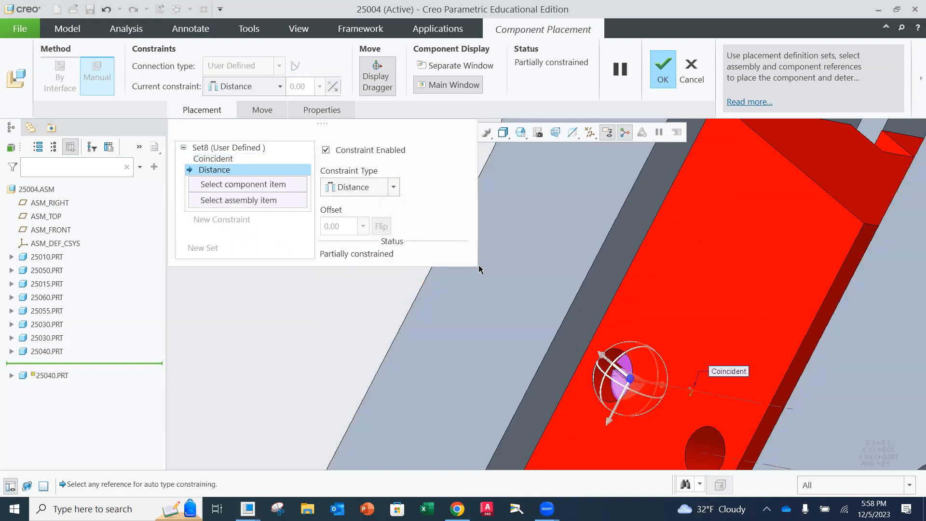
left_click(580, 409)
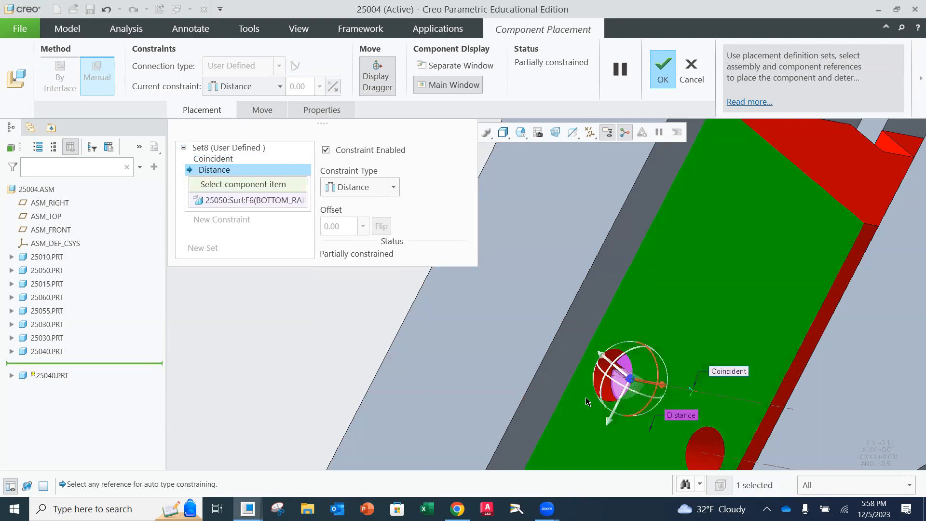
left_click(615, 391)
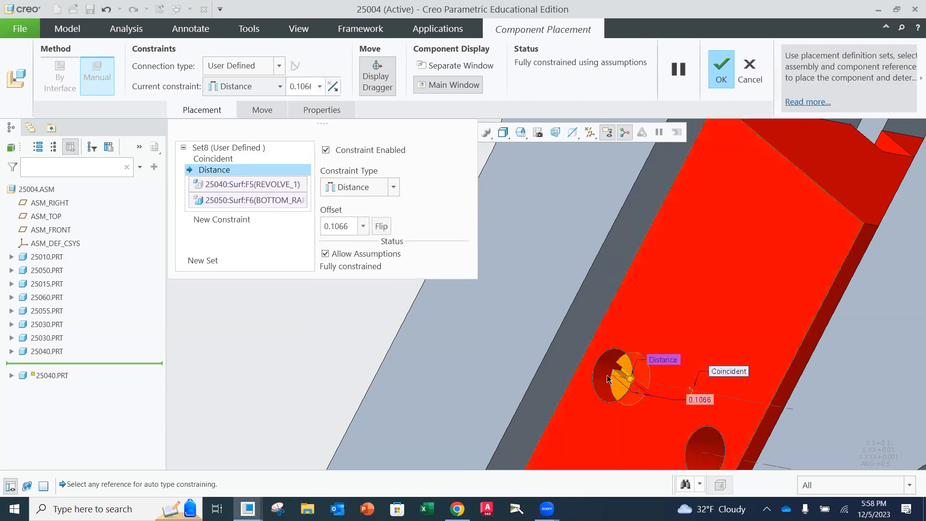
left_click(352, 223)
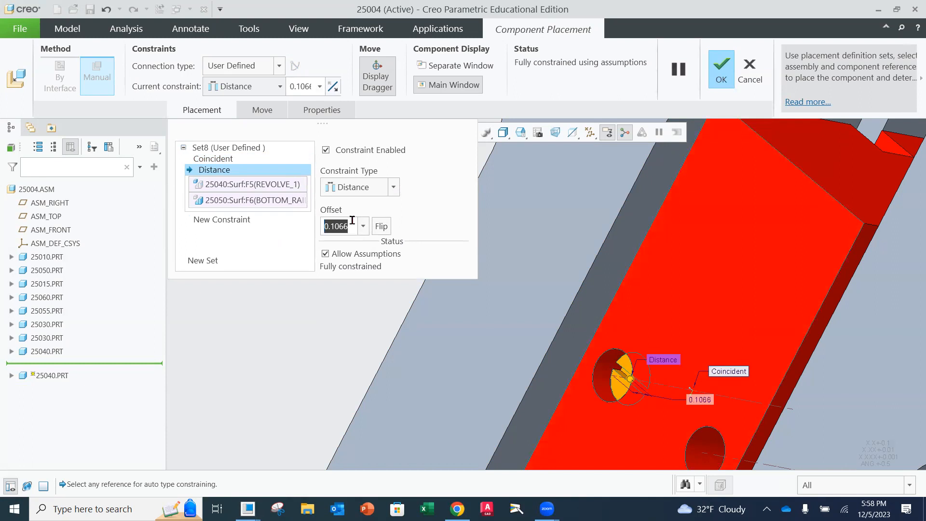
type(".3")
key("Return")
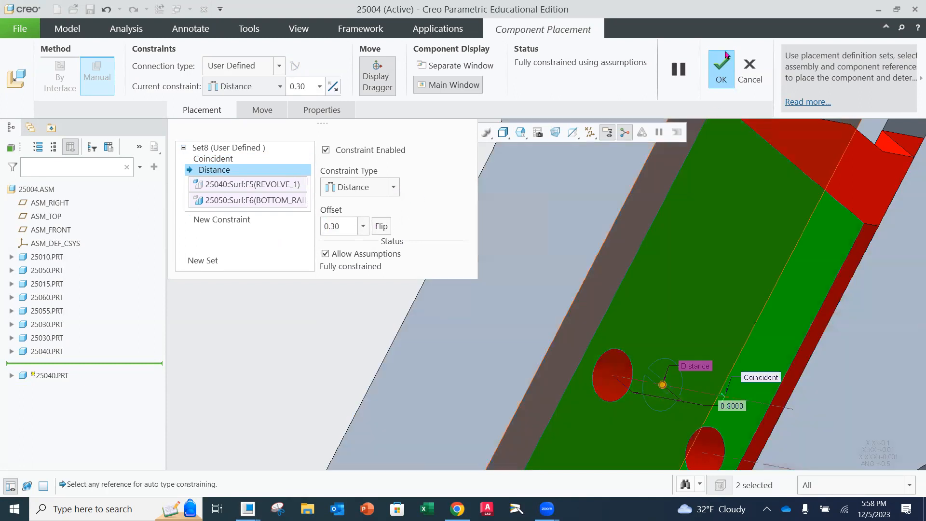
left_click(722, 72)
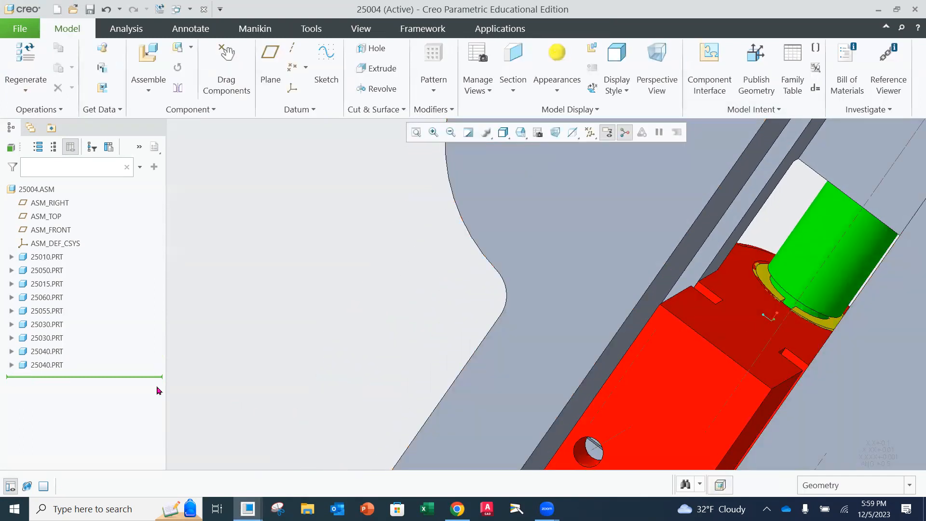
Apply the yellow appearance to the second 25040 pin and save the 25004 assembly
left_click(57, 365)
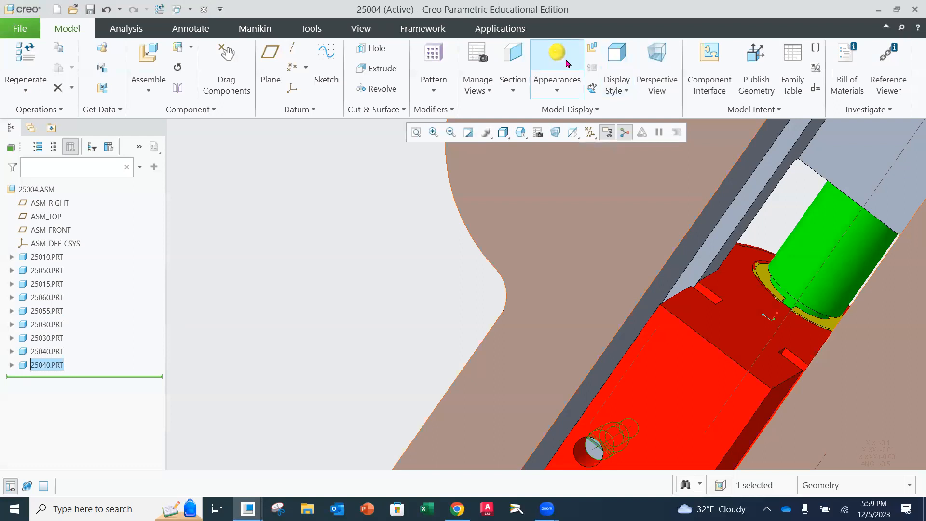
left_click(567, 61)
scroll(622, 276, "up", 3)
scroll(622, 276, "up", 2)
middle_click_drag(622, 275, 642, 375)
left_click(20, 29)
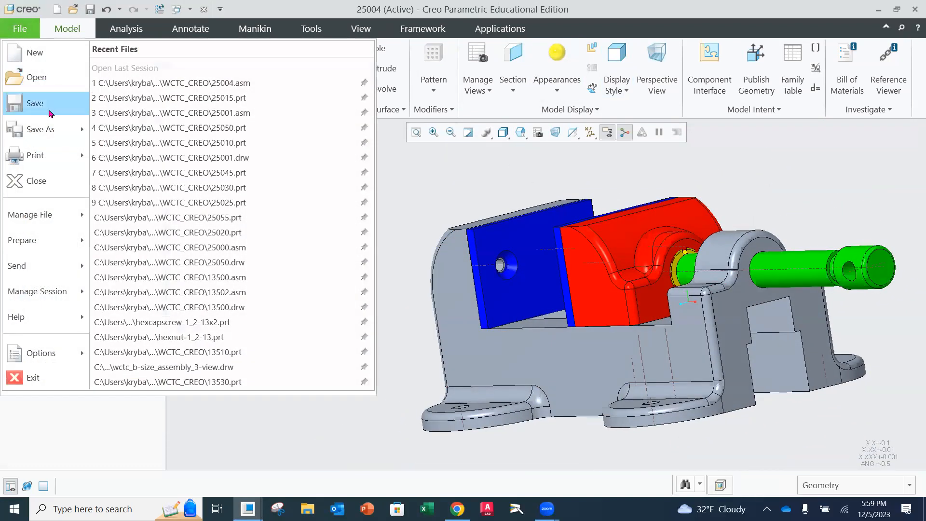
left_click(34, 100)
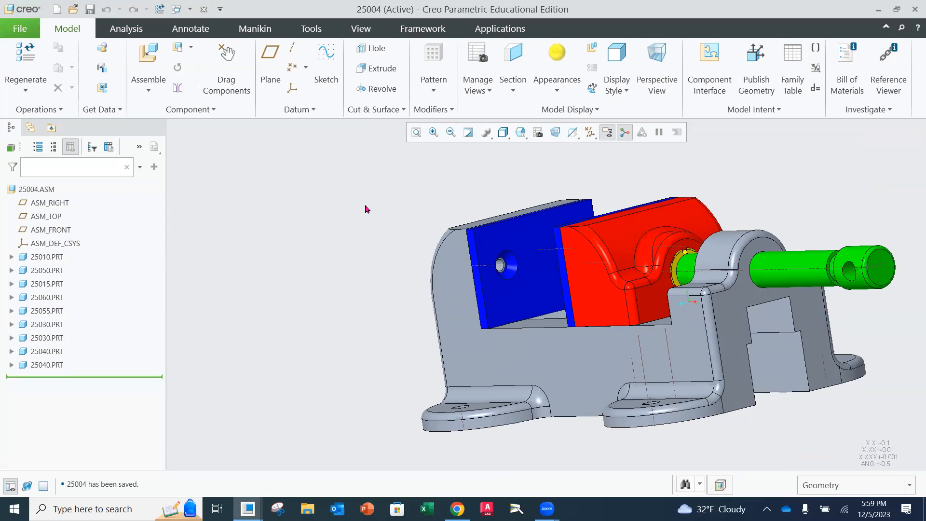
Hide the base part 25010.prt to expose the movable jaw's side slots and the pins crossing them
middle_click_drag(798, 347, 717, 348)
scroll(762, 352, "down", 3)
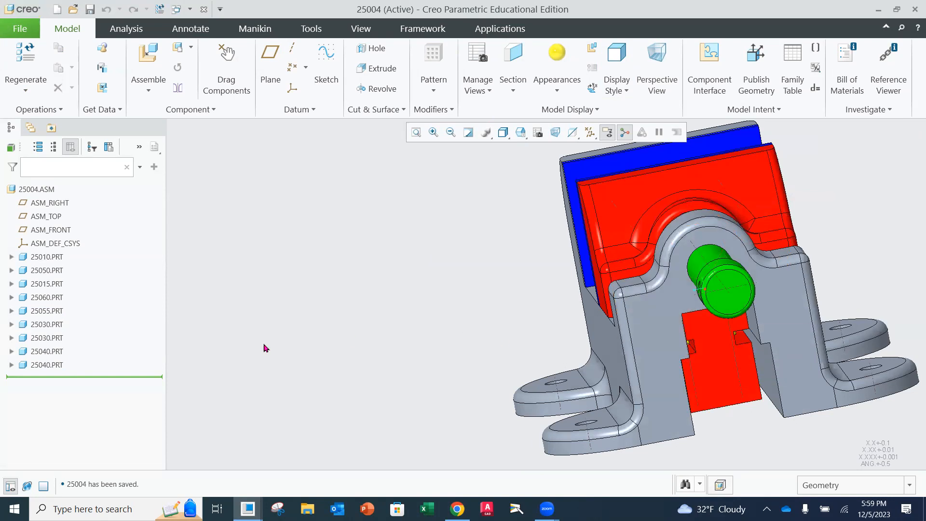
left_click(57, 258)
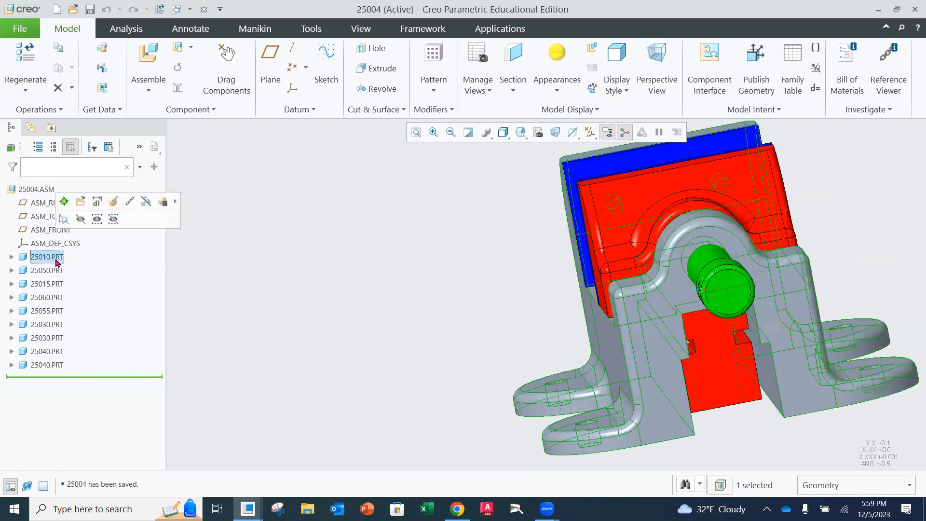
left_click(80, 220)
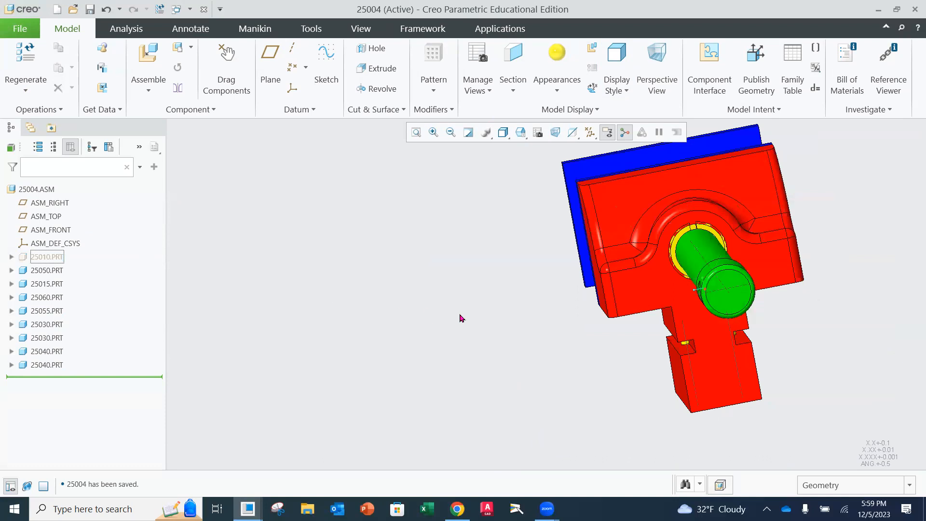
middle_click_drag(547, 311, 606, 362)
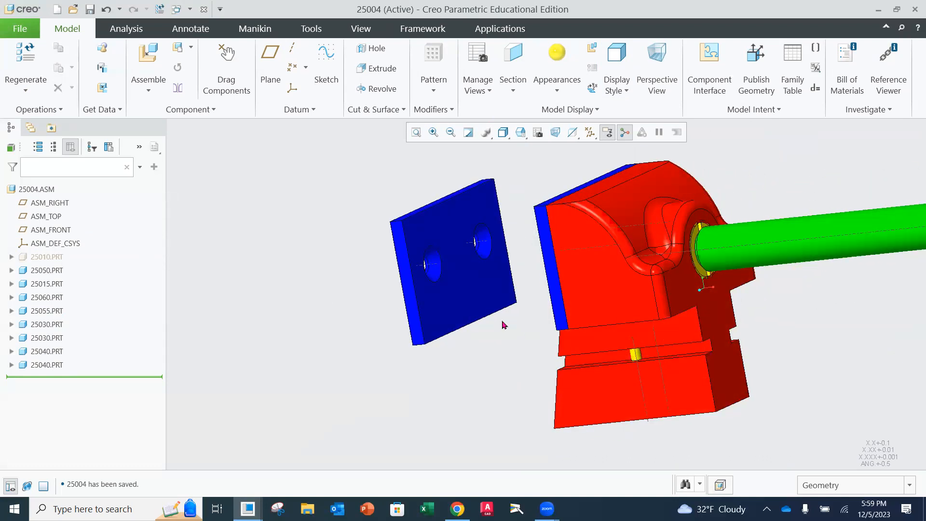
middle_click_drag(603, 311, 580, 322)
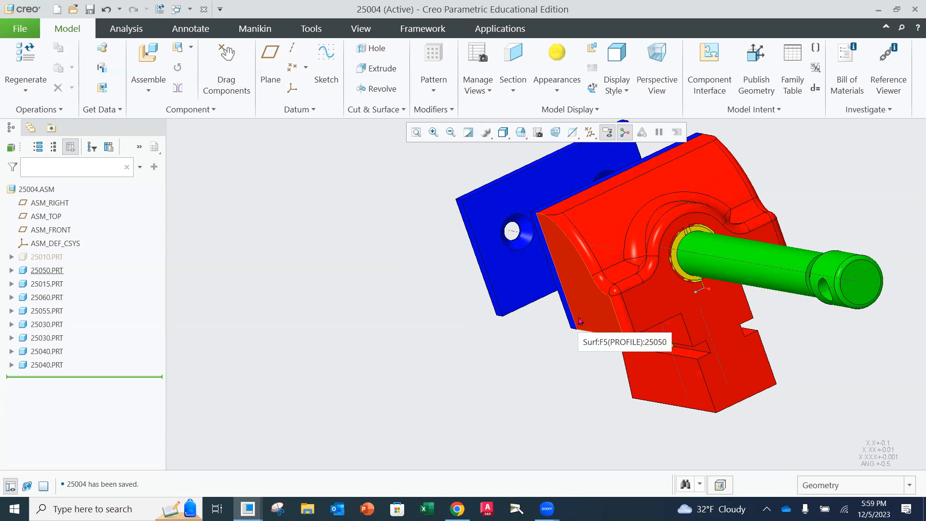
Insert 25045.prt into the assembly and bring it near the lower part of the movable jaw, starting to rotate it
left_click(150, 57)
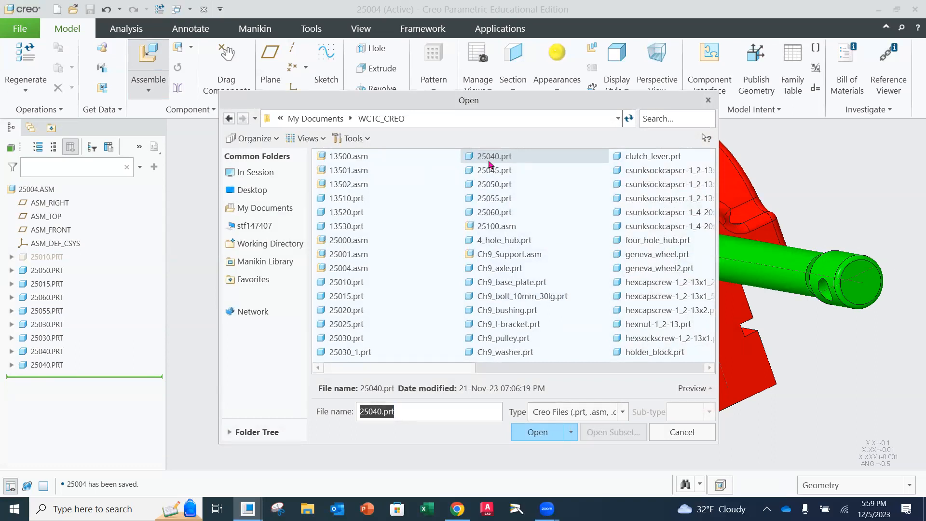
left_click(512, 174)
left_click(536, 430)
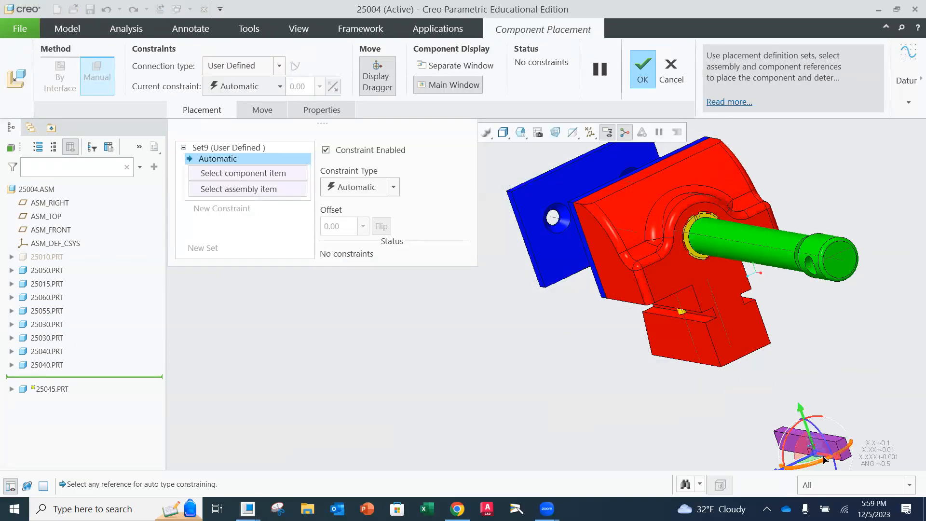
left_click_drag(824, 459, 676, 332)
middle_click_drag(675, 334, 570, 355)
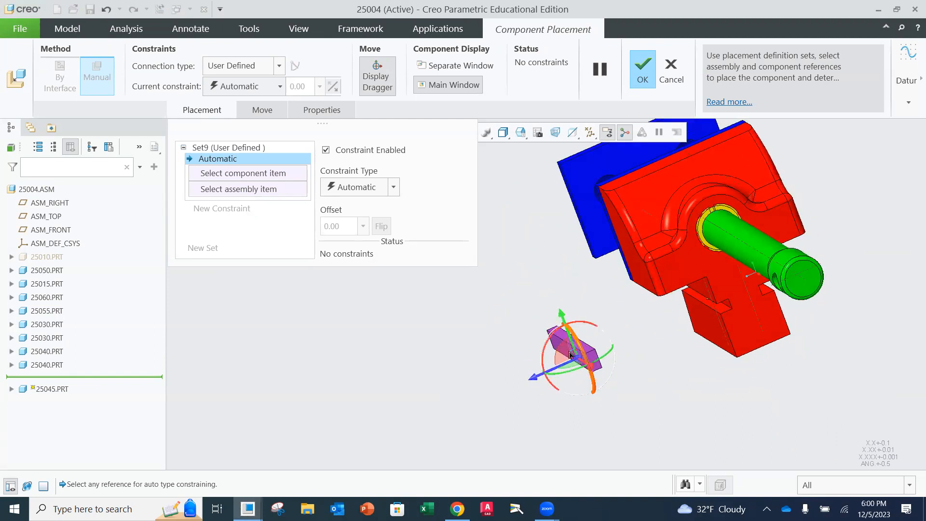
left_click_drag(578, 359, 685, 333)
middle_click_drag(733, 356, 756, 270)
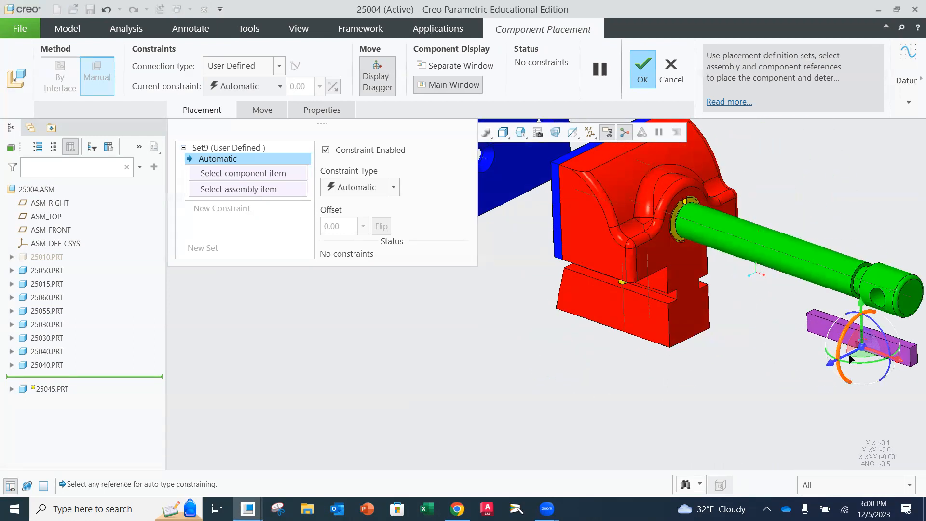
left_click_drag(851, 359, 636, 307)
middle_click_drag(666, 295, 644, 304)
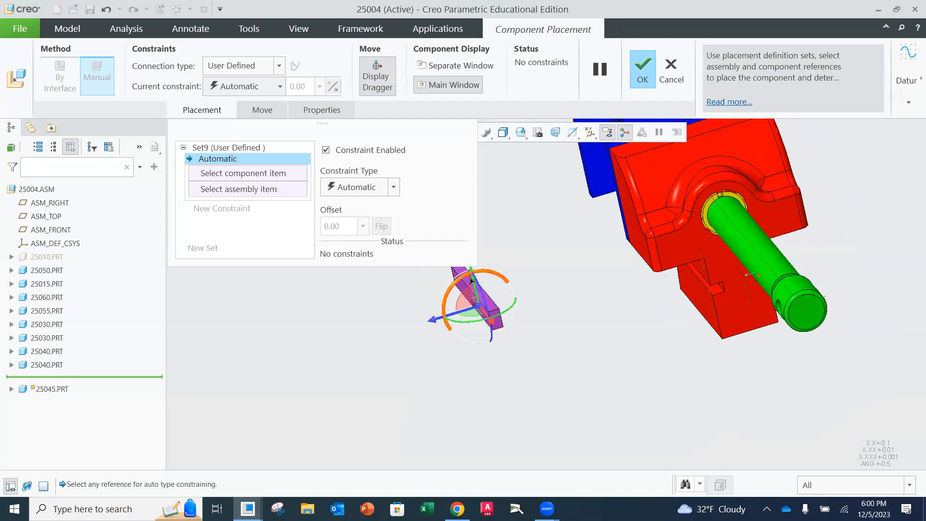
left_click_drag(475, 285, 479, 294)
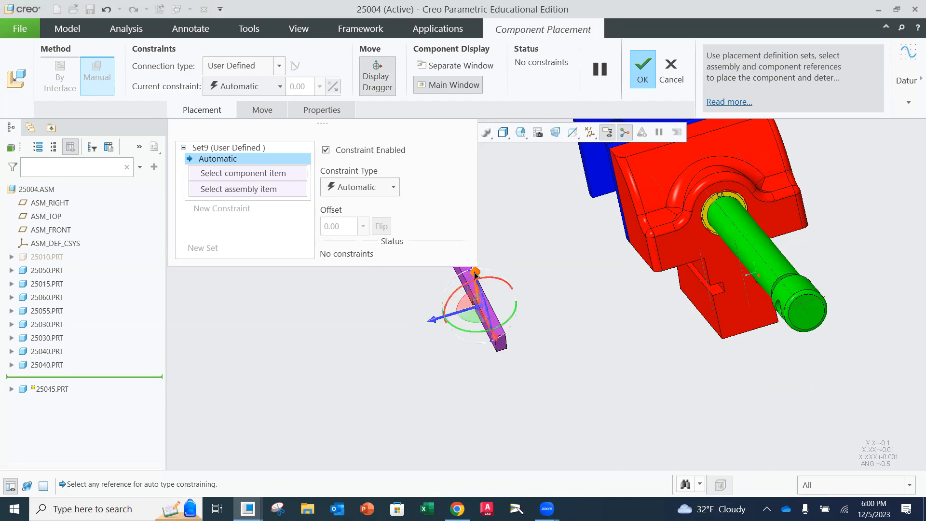
Reposition and rotate the 25045 key beside the movable jaw so its notch can be matched to the jaw's side slot
scroll(637, 309, "up", 4)
middle_click_drag(639, 322, 639, 293)
left_click_drag(573, 319, 649, 322)
scroll(683, 333, "down", 3)
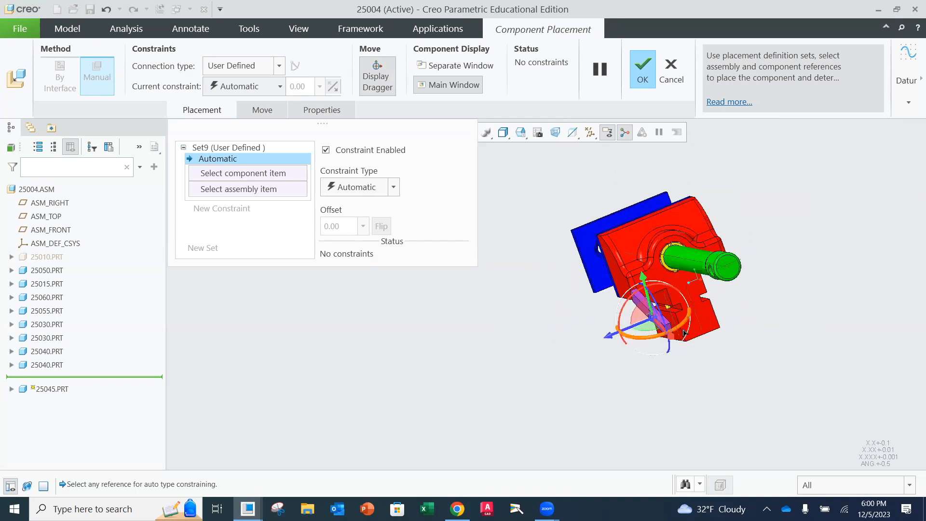
scroll(683, 333, "down", 6)
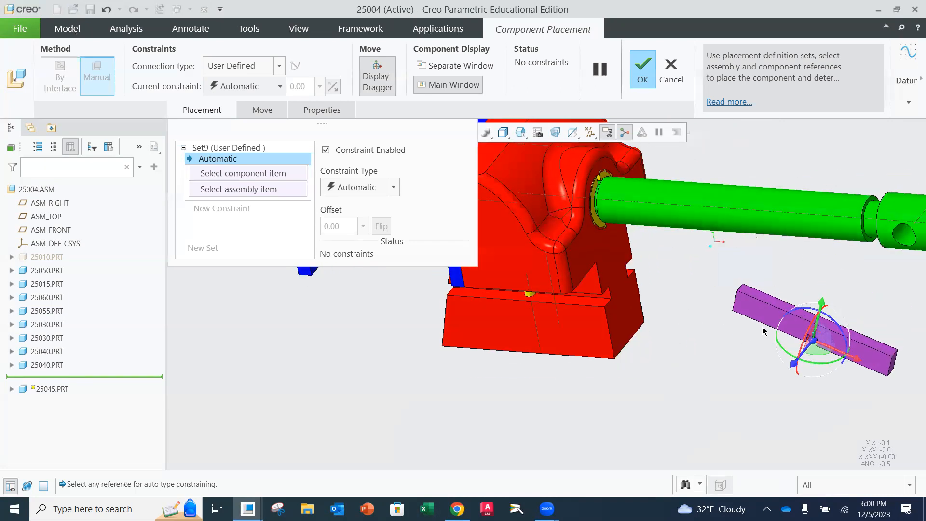
left_click_drag(813, 311, 610, 328)
middle_click_drag(654, 294, 616, 299)
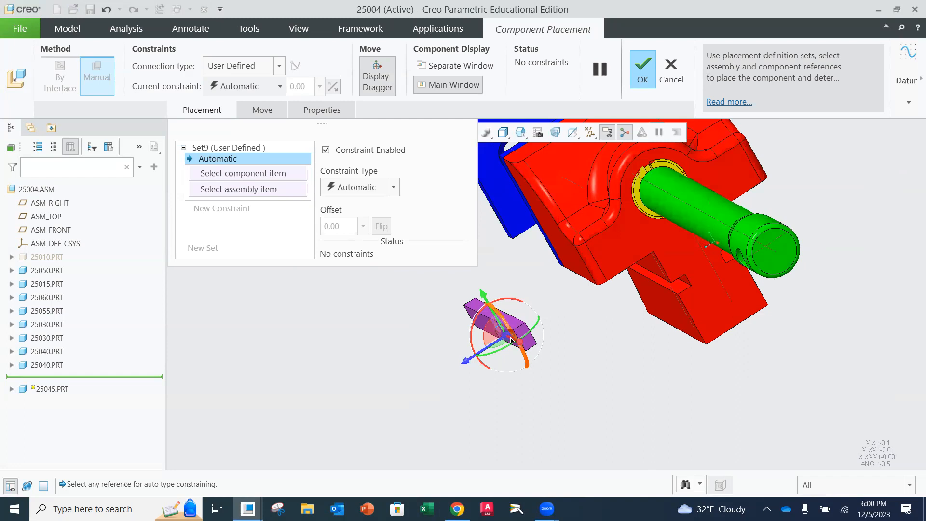
left_click_drag(506, 338, 665, 313)
middle_click_drag(688, 289, 706, 301)
left_click_drag(726, 252, 729, 302)
middle_click_drag(744, 287, 791, 269)
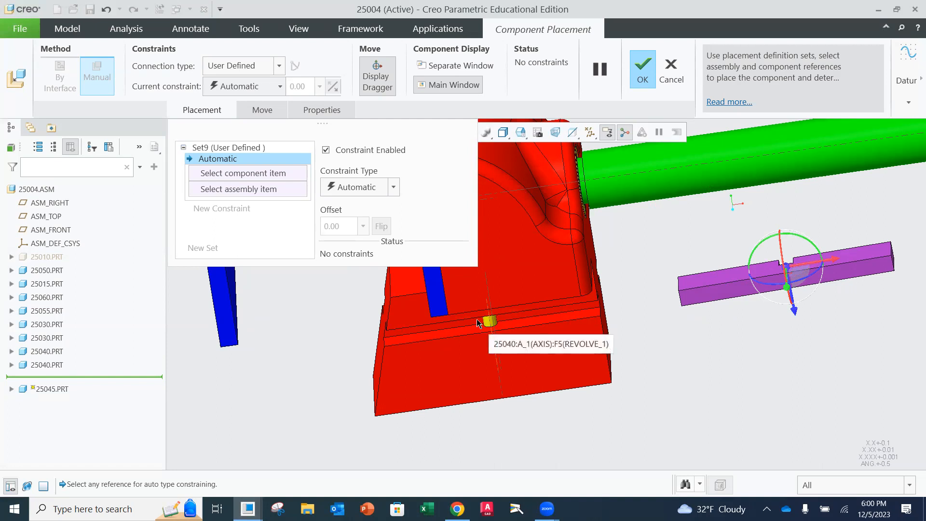
Move the 25045 key up to the jaw's side slot and turn its notch towards the yellow pin
middle_click_drag(511, 314, 501, 314)
left_click_drag(767, 276, 501, 333)
middle_click_drag(549, 336, 527, 343)
left_click_drag(487, 332, 544, 317)
middle_click_drag(608, 288, 583, 328)
left_click_drag(570, 328, 625, 341)
middle_click_drag(649, 329, 622, 314)
left_click_drag(610, 304, 627, 280)
middle_click_drag(627, 280, 674, 301)
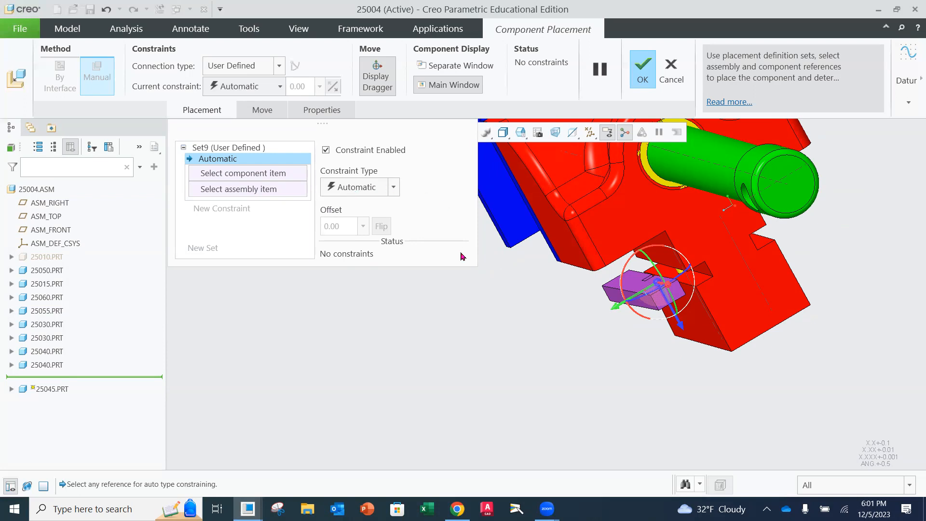
Add a Parallel constraint between a face of the 25045 key and the matching face of the jaw's side slot
left_click(389, 189)
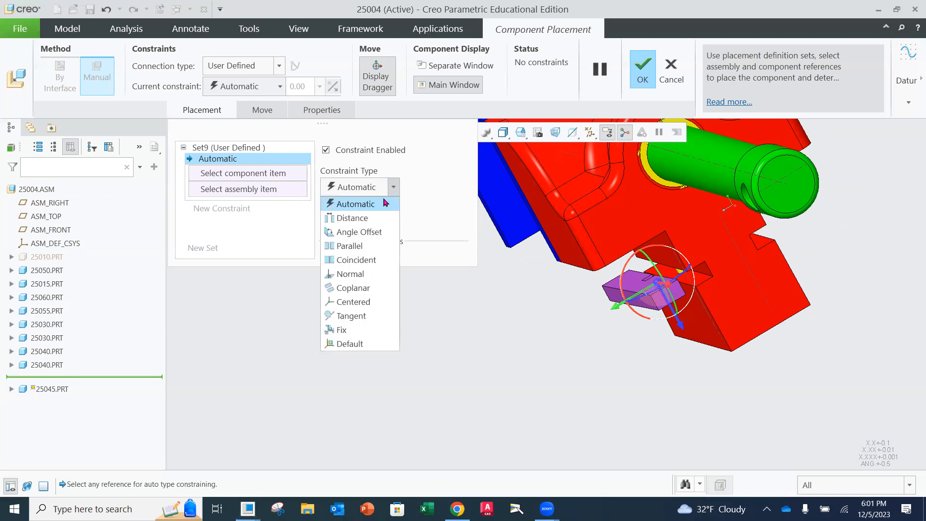
left_click(349, 244)
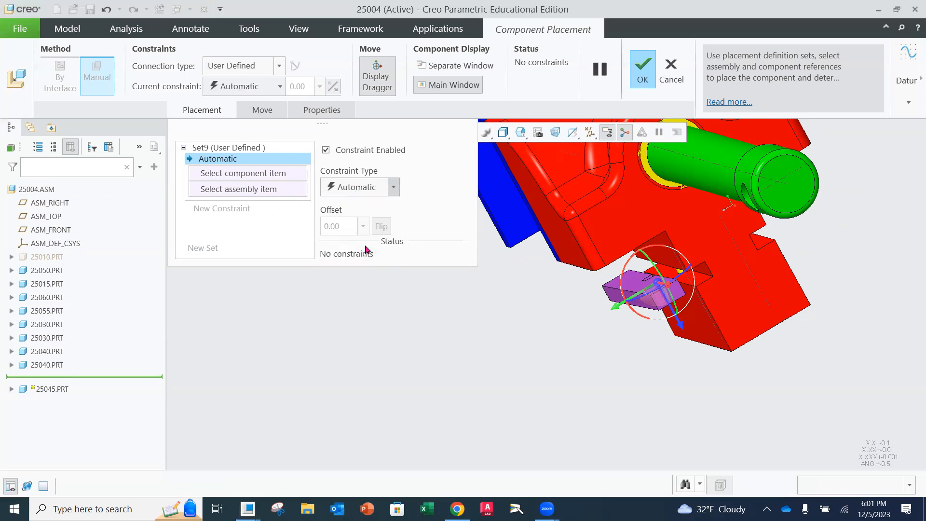
left_click(631, 285)
middle_click_drag(631, 285, 673, 264)
left_click(740, 313)
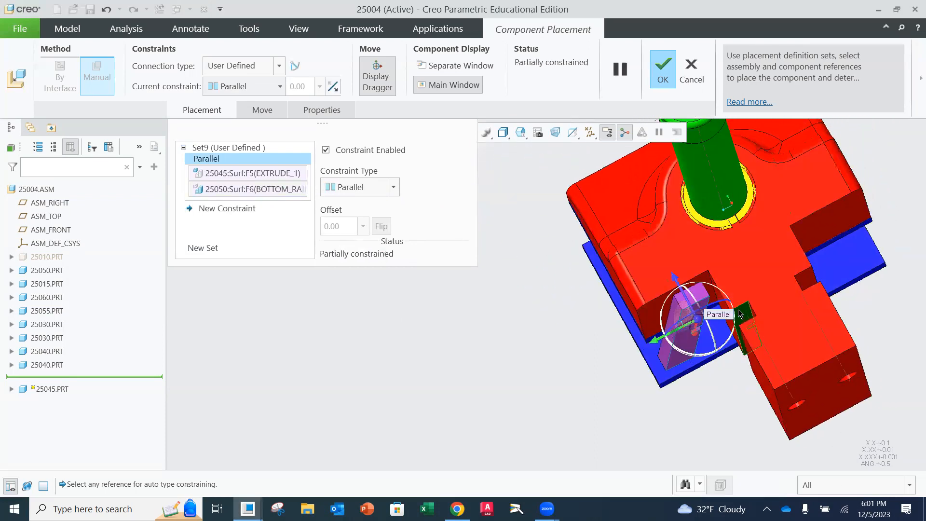
Add a second Parallel constraint between another face of the 25045 key and the corresponding face inside the jaw's slot
middle_click_drag(738, 313, 725, 286)
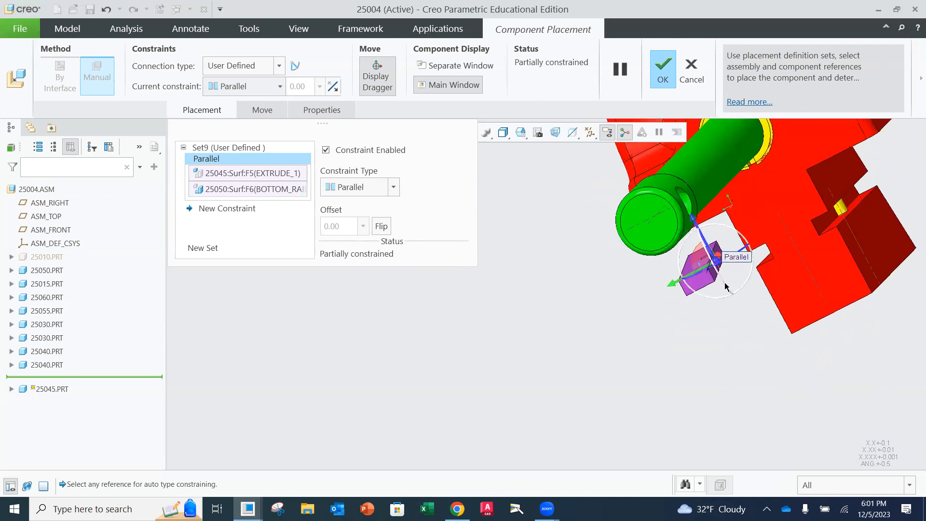
left_click(246, 210)
left_click(393, 187)
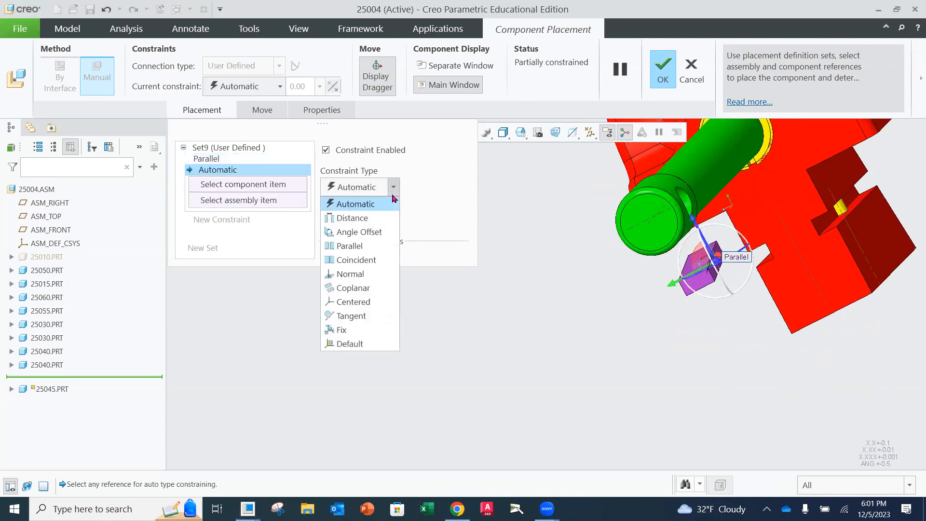
left_click(369, 244)
middle_click_drag(700, 265, 786, 259)
left_click(738, 259)
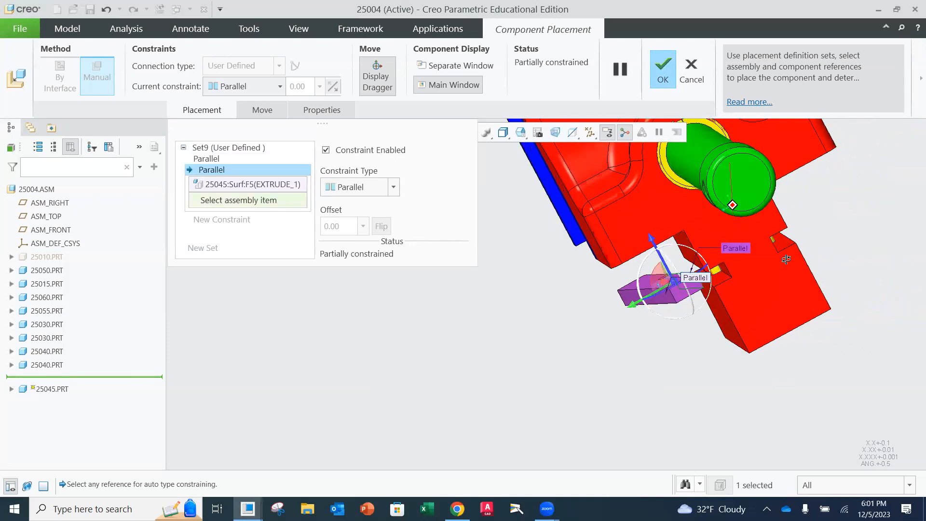
left_click(726, 273)
Move the 25045 key outward from the jaw's side slot so the yellow pin and the mating faces are selectable
mouse_move(729, 268)
middle_mouse_down()
mouse_move(738, 250)
mouse_move(753, 260)
mouse_move(733, 285)
middle_mouse_up()
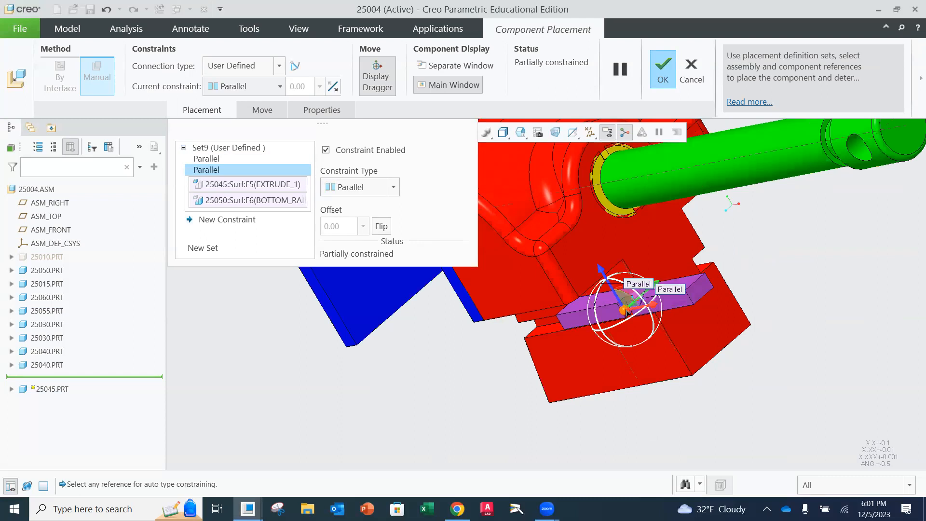
left_click_drag(627, 312, 596, 352)
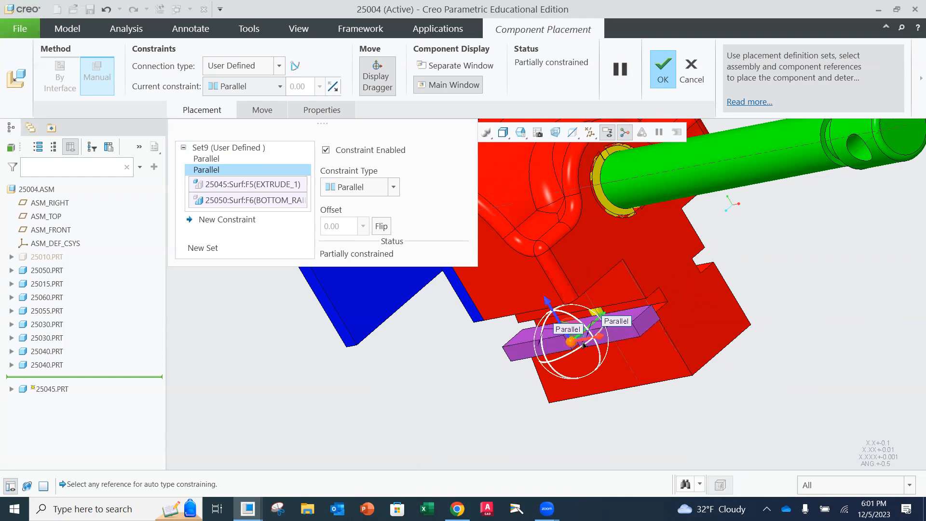
mouse_move(659, 312)
middle_mouse_down()
mouse_move(631, 319)
mouse_move(675, 313)
mouse_move(703, 294)
mouse_move(652, 309)
mouse_move(662, 300)
mouse_move(654, 295)
middle_mouse_up()
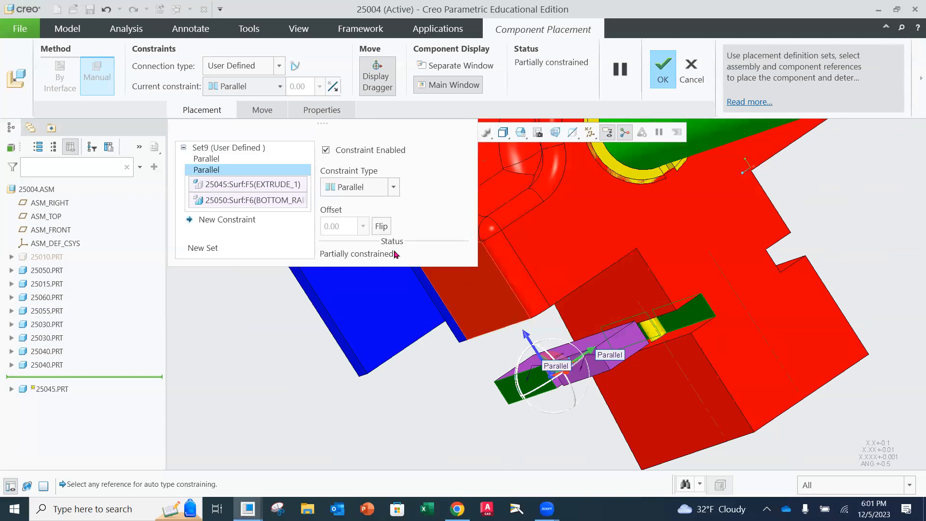
Add a Coincident constraint between the 25045 key's end face and the jaw's profile face
left_click(244, 220)
left_click(393, 186)
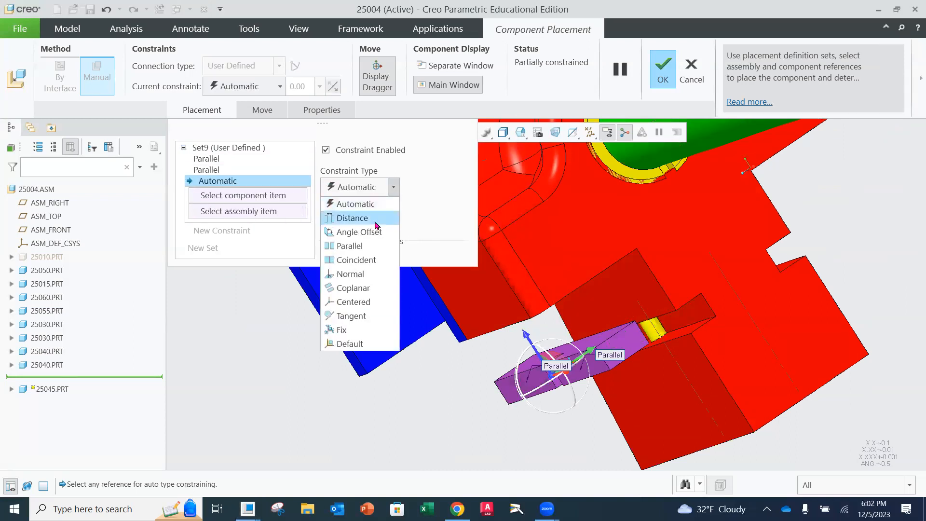
left_click(363, 261)
left_click(626, 348)
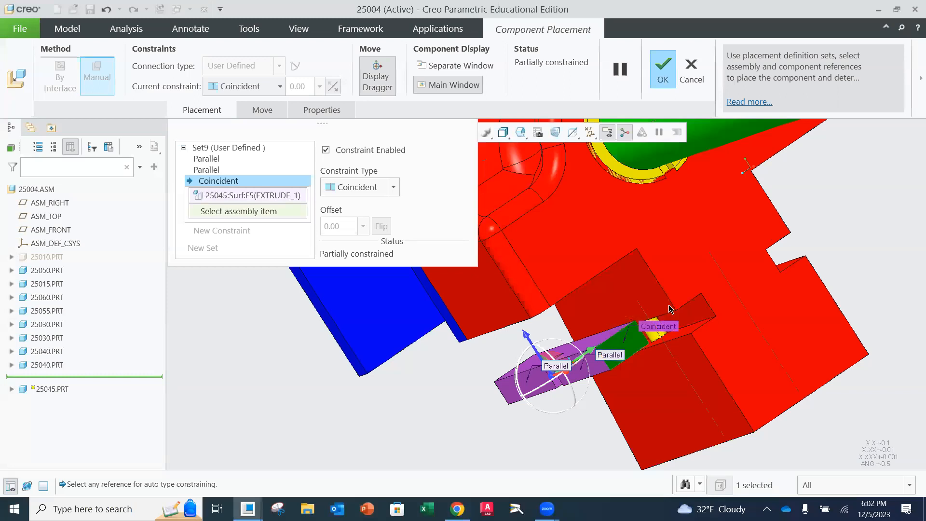
left_click(684, 285)
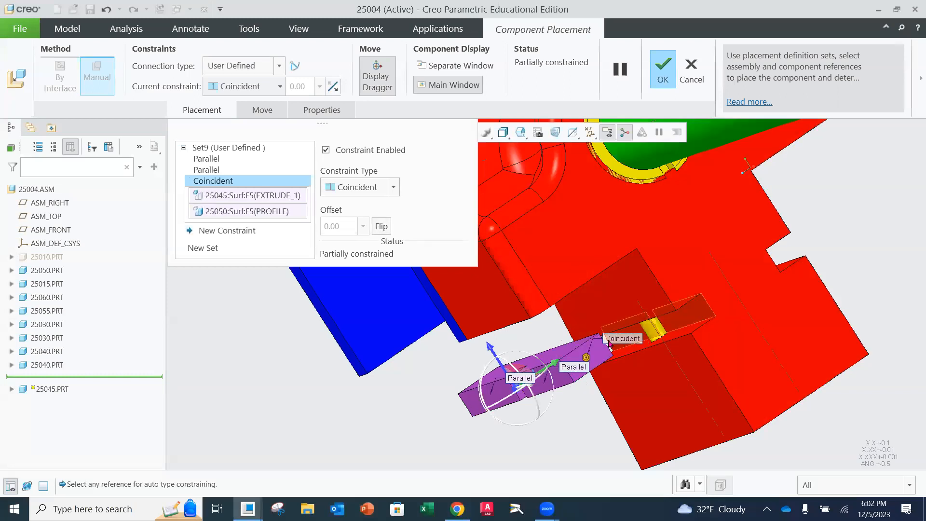
middle_click_drag(600, 317, 643, 309)
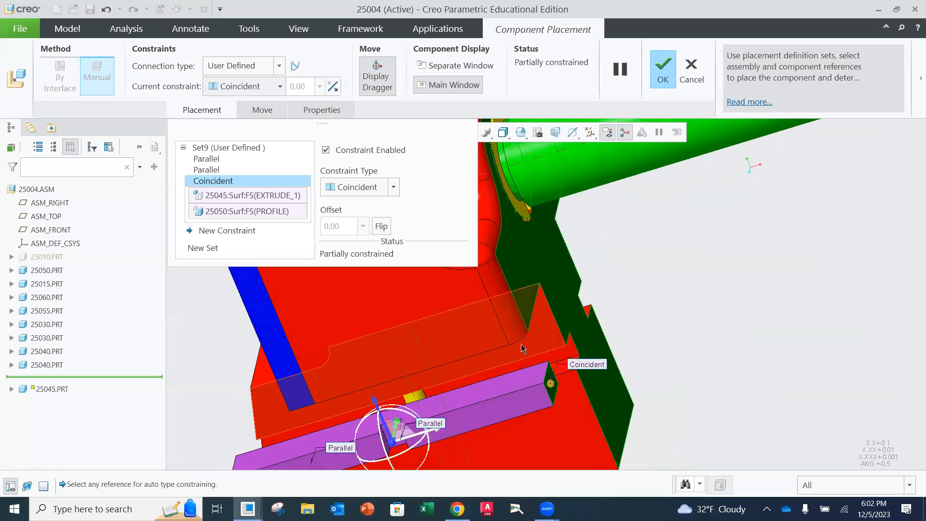
scroll(510, 353, "up", 3)
scroll(487, 386, "up", 4)
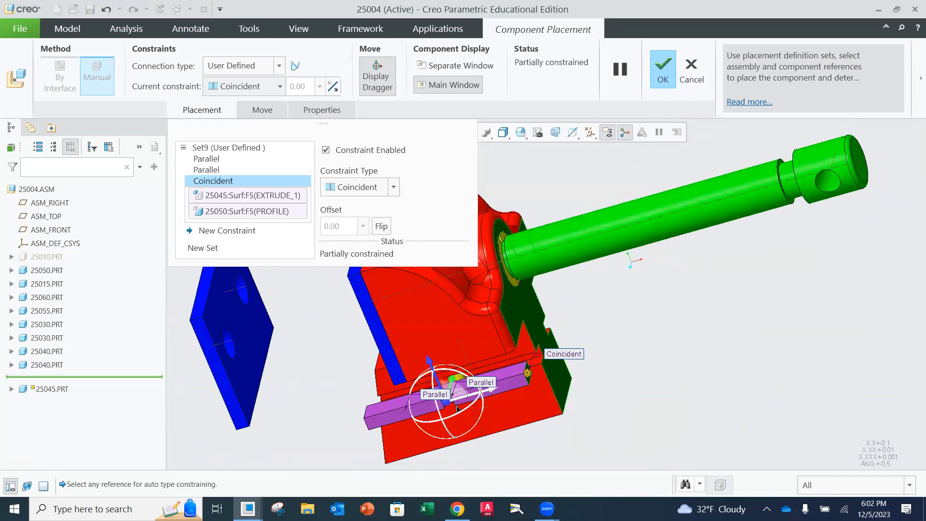
scroll(457, 395, "down", 4)
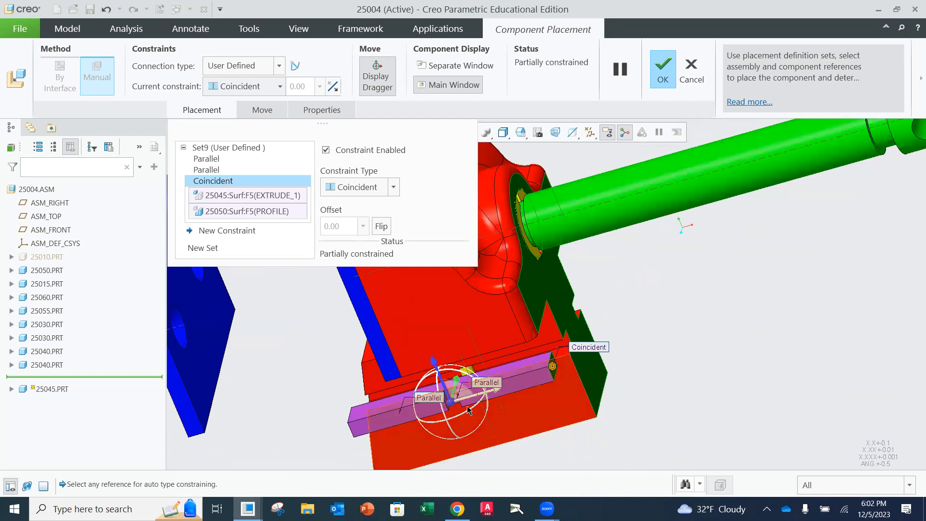
middle_click_drag(439, 386, 461, 367)
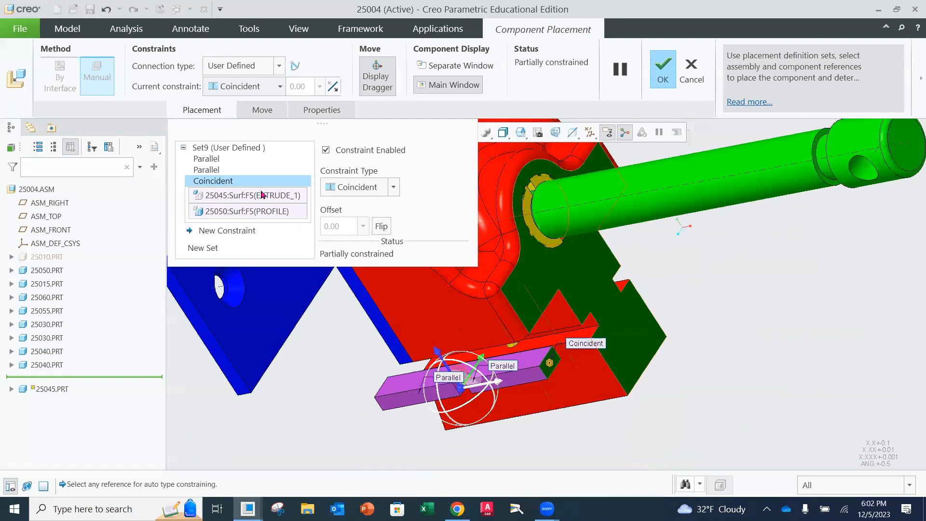
Try to flip the first Parallel constraint of the 25045 key so its orientation reverses relative to the jaw's side slot
left_click(206, 170)
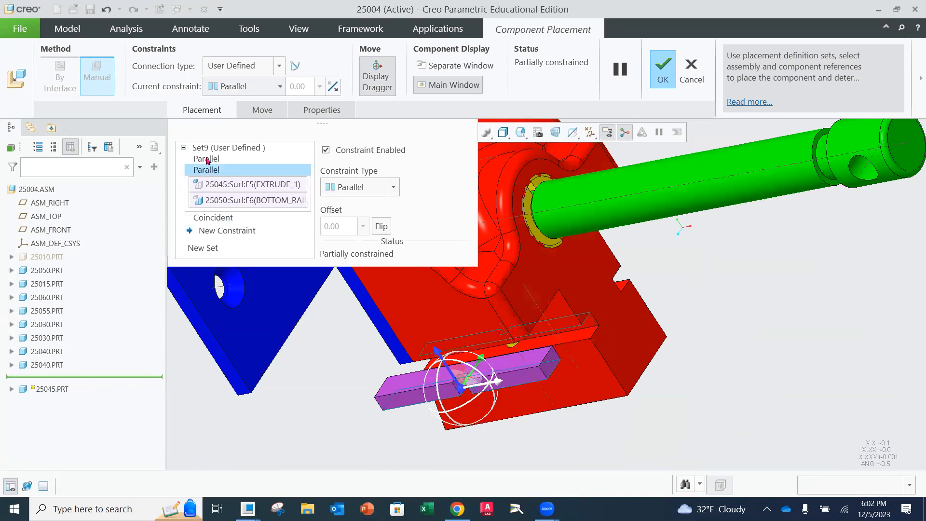
left_click(206, 159)
left_click(381, 230)
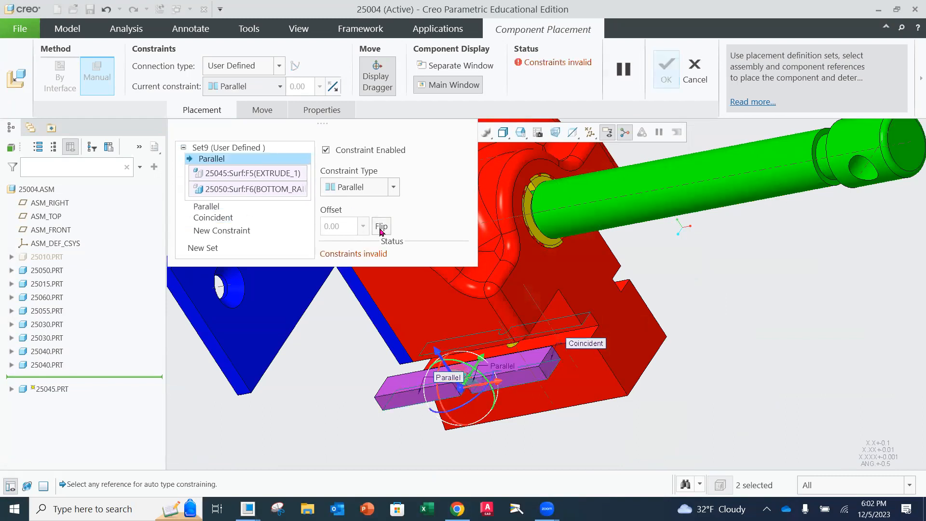
mouse_move(493, 359)
middle_mouse_down()
mouse_move(488, 380)
mouse_move(503, 366)
mouse_move(486, 392)
middle_mouse_up()
left_click_drag(480, 394, 536, 438)
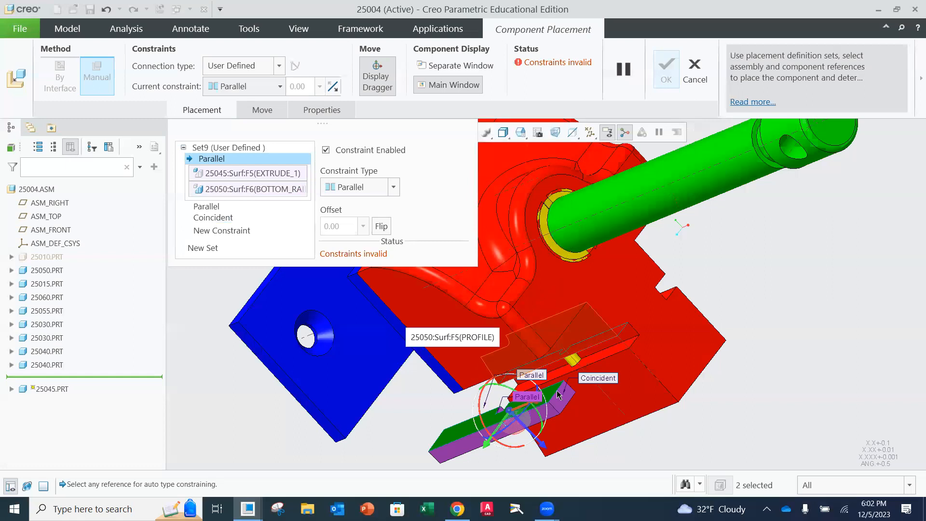
scroll(534, 399, "up", 2)
mouse_move(532, 392)
middle_mouse_down()
mouse_move(506, 404)
mouse_move(523, 408)
middle_mouse_up()
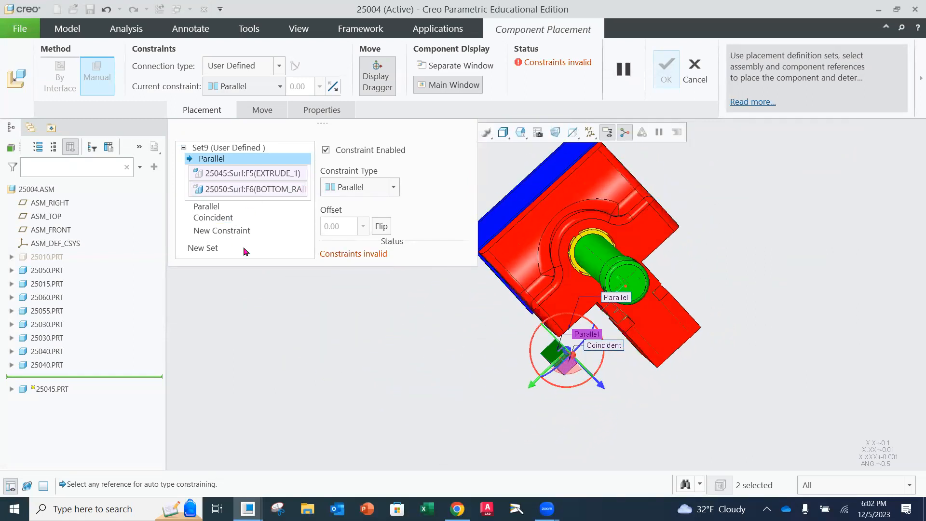
scroll(545, 381, "down", 4)
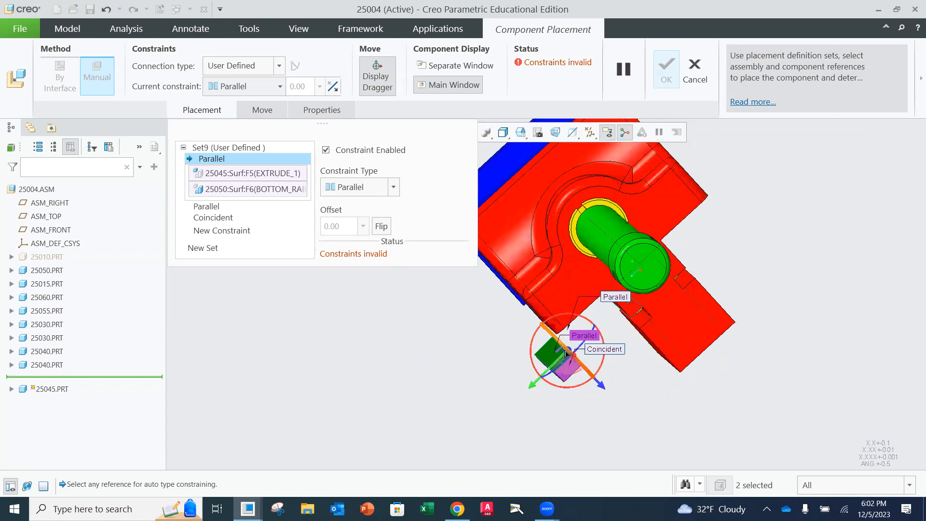
left_click(221, 231)
left_click(393, 188)
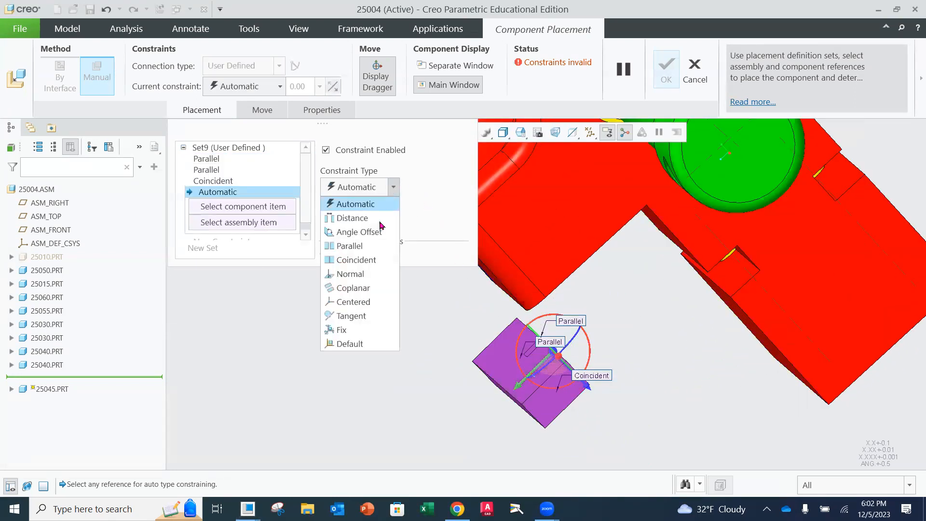
left_click(360, 261)
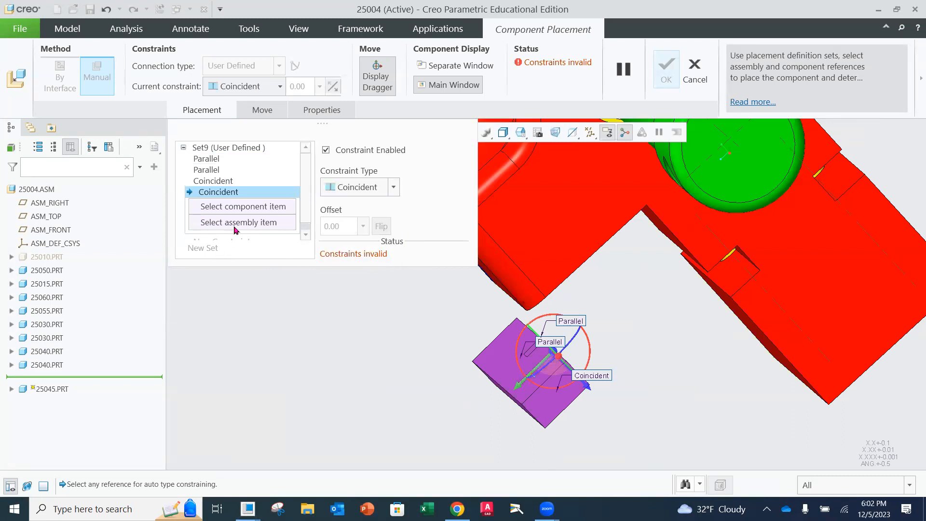
left_click(227, 182)
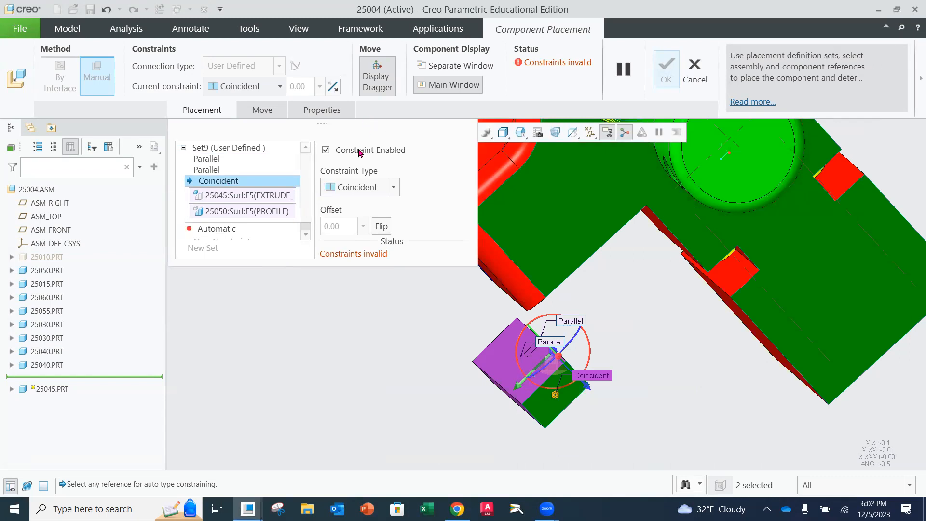
middle_click_drag(495, 385, 476, 361)
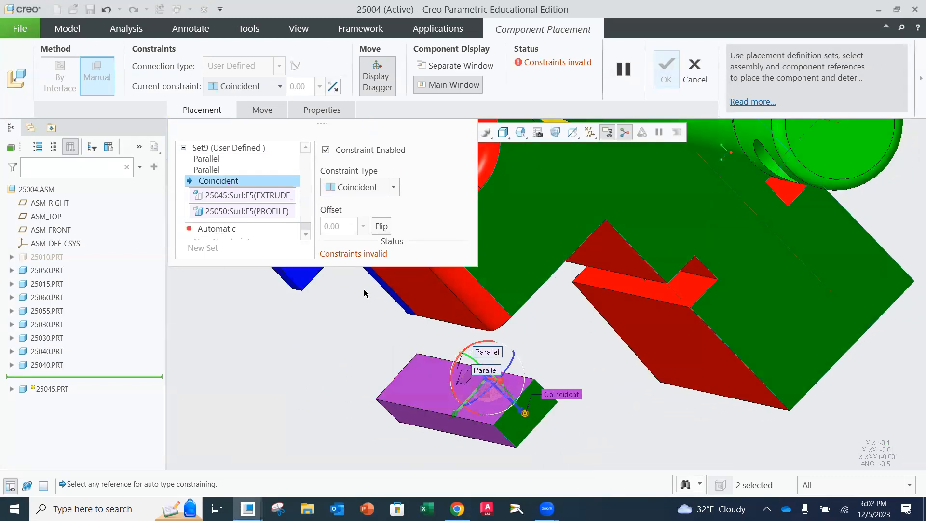
Delete the first Parallel constraint and the empty Automatic constraint from the 25045 key's placement set
left_click(213, 159)
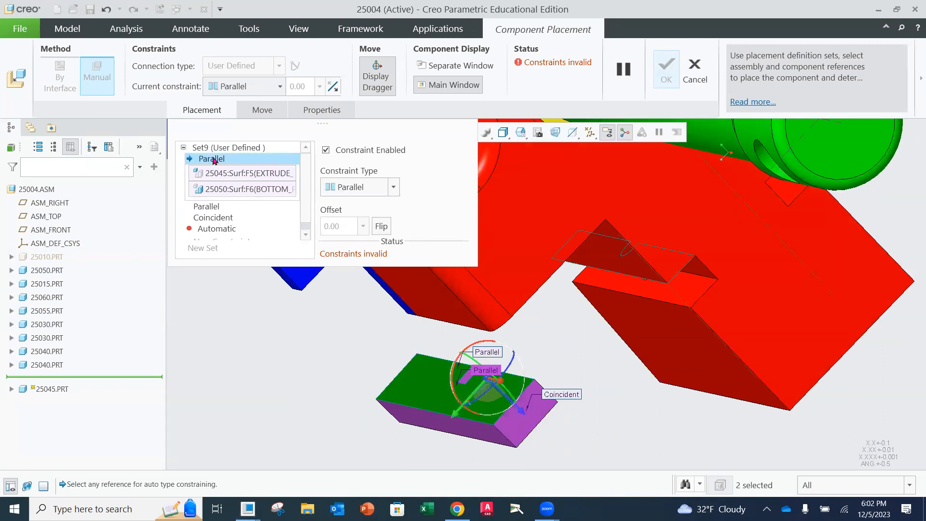
right_click(213, 162)
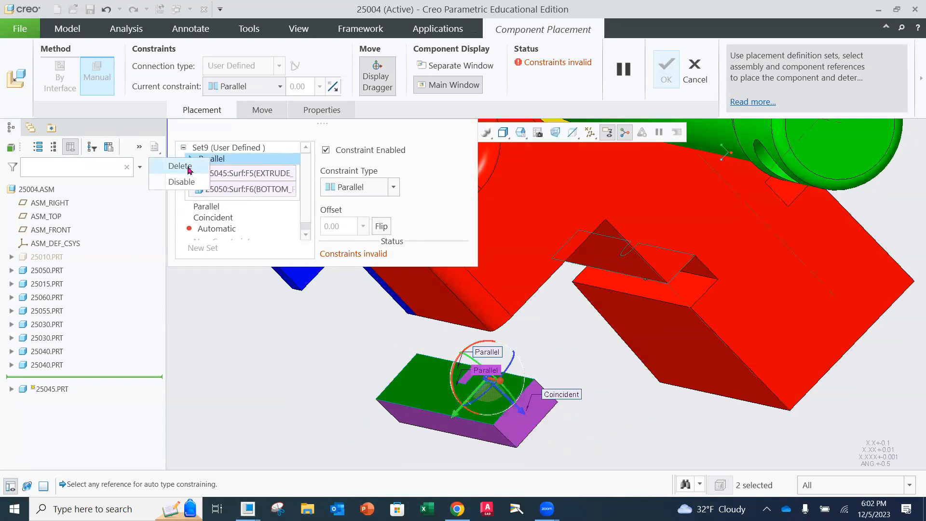
left_click(192, 165)
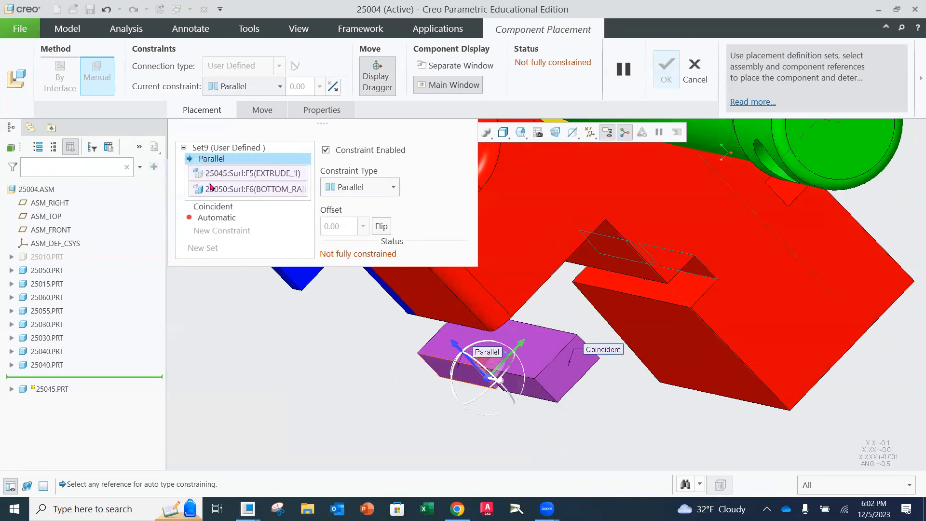
left_click(207, 215)
left_click(191, 186)
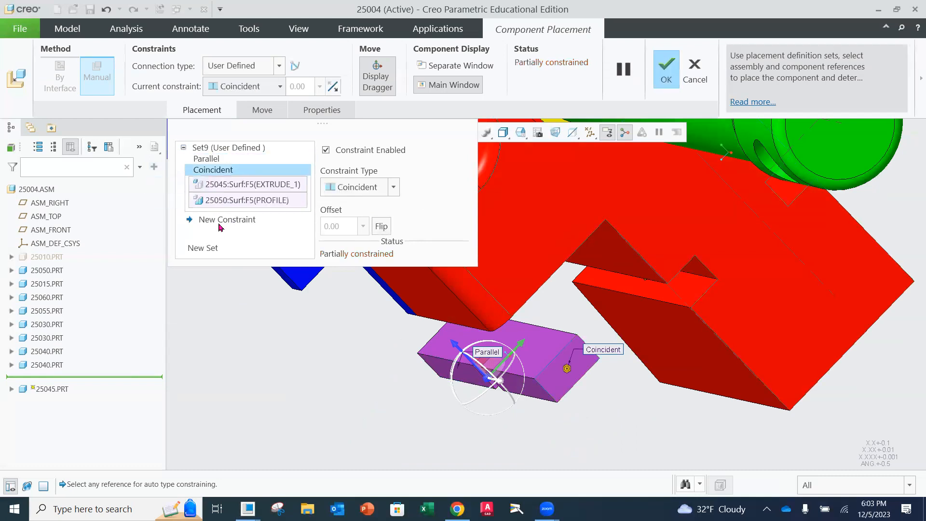
Check the face references of the remaining Parallel constraint and delete the key's Coincident constraint with the jaw's profile face
left_click(208, 159)
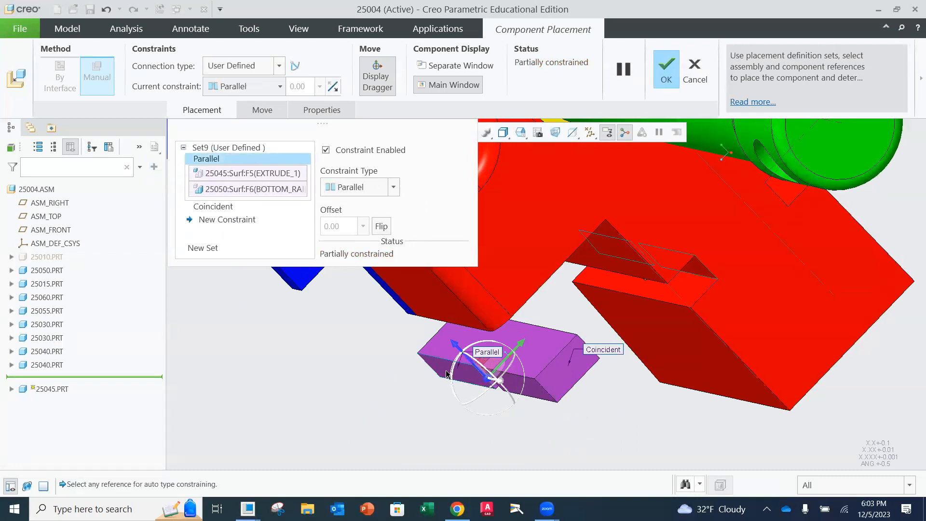
middle_click_drag(489, 374, 636, 404)
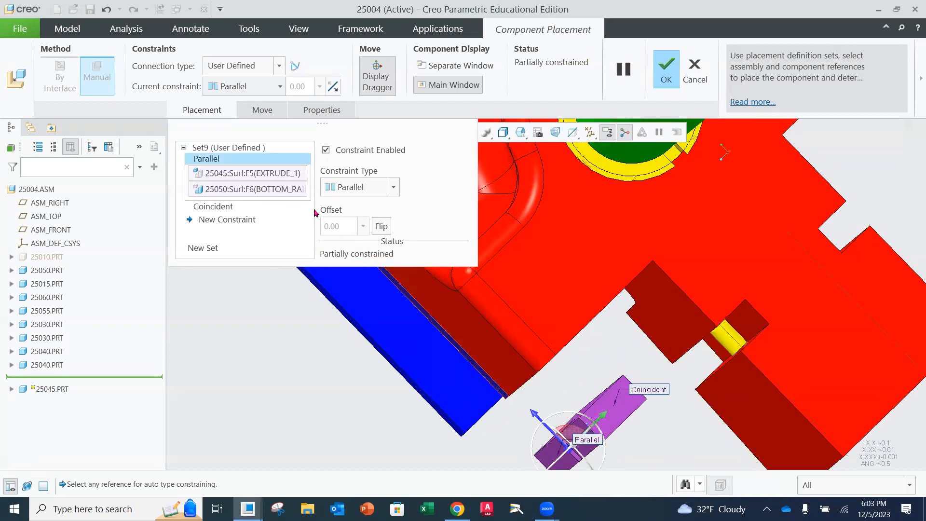
left_click(287, 174)
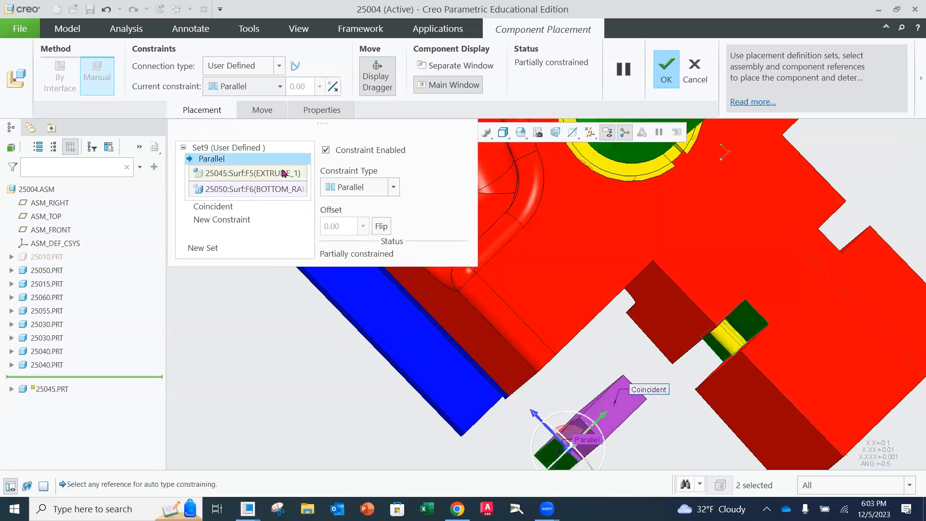
left_click(278, 188)
middle_click_drag(633, 417, 638, 418)
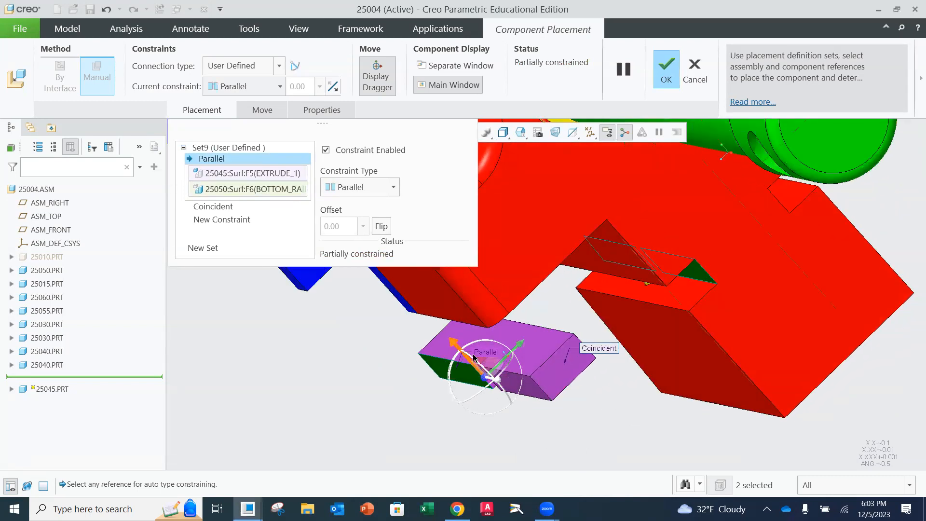
middle_click_drag(503, 388, 514, 381)
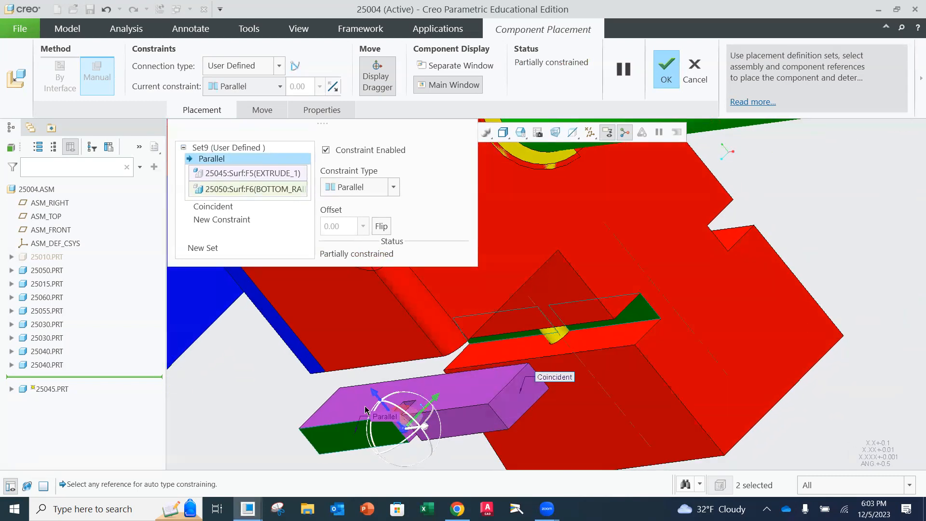
left_click(221, 208)
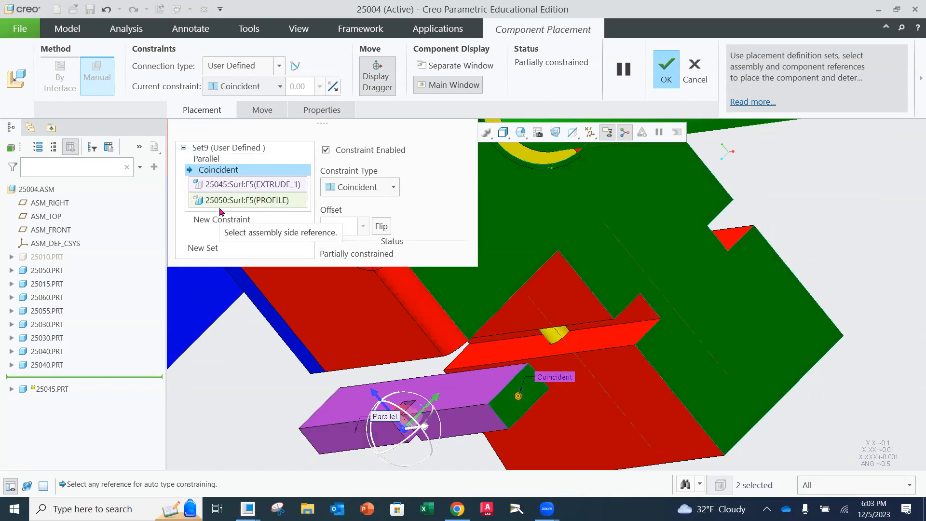
right_click(216, 171)
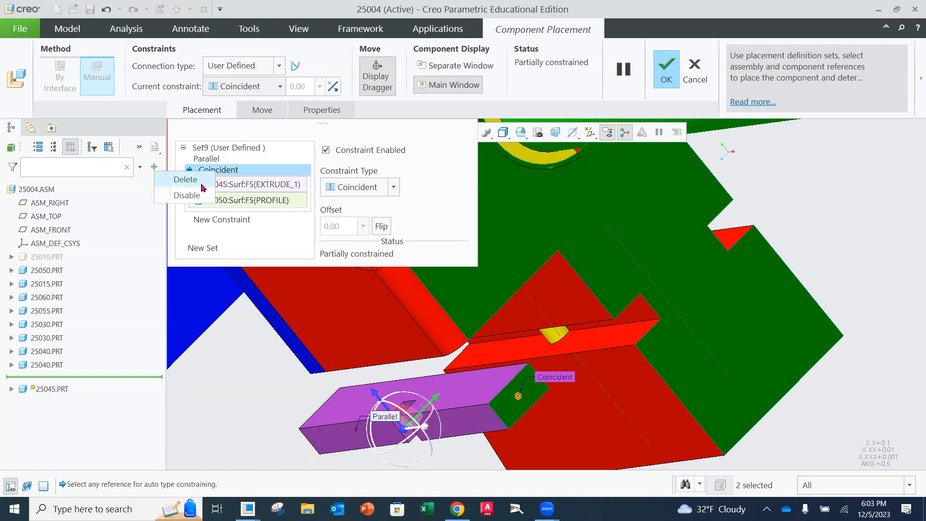
left_click(198, 181)
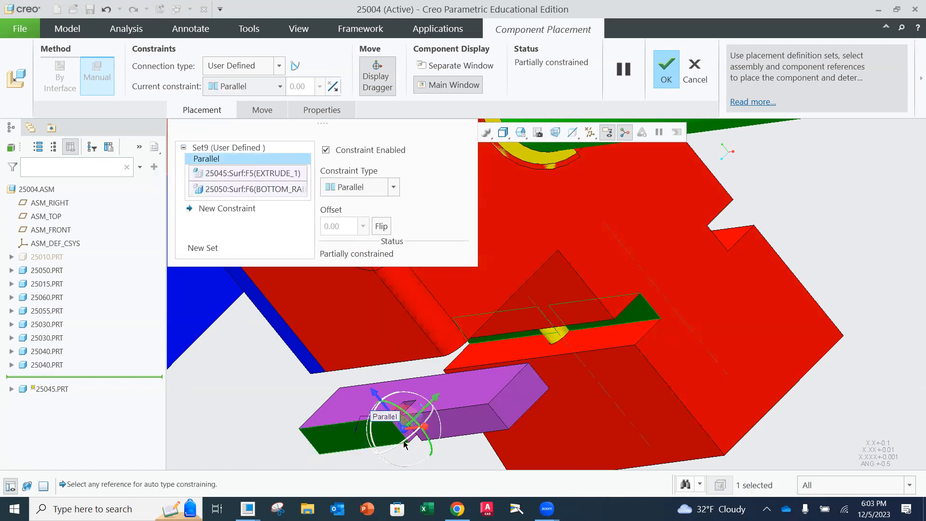
Flip the remaining Parallel constraint between the 25045 key and the jaw's side slot
scroll(397, 413, "down", 5)
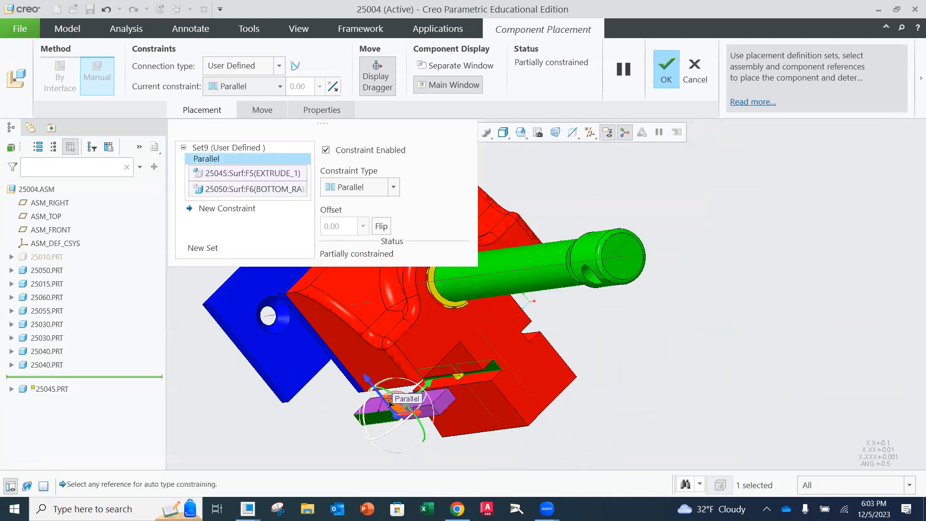
middle_click_drag(337, 376, 332, 374)
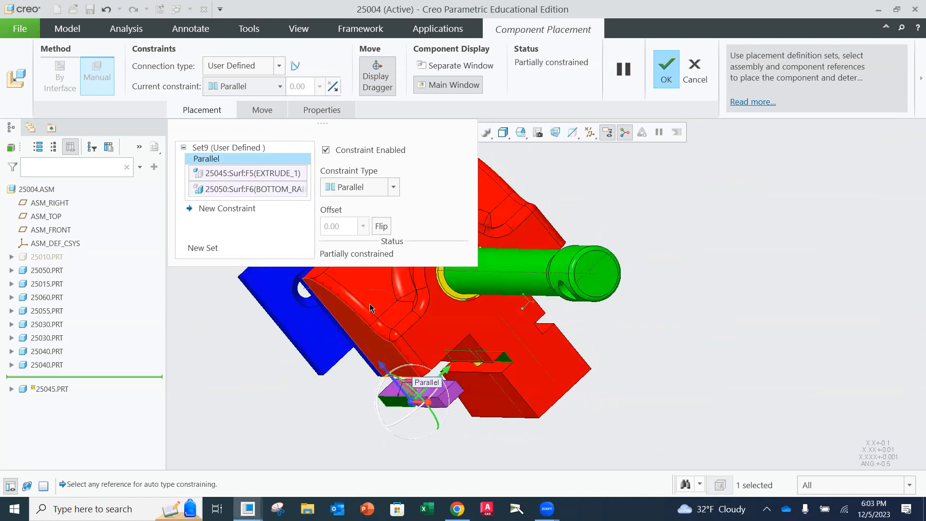
left_click(383, 230)
middle_click_drag(535, 337, 435, 363)
middle_click_drag(468, 350, 538, 300)
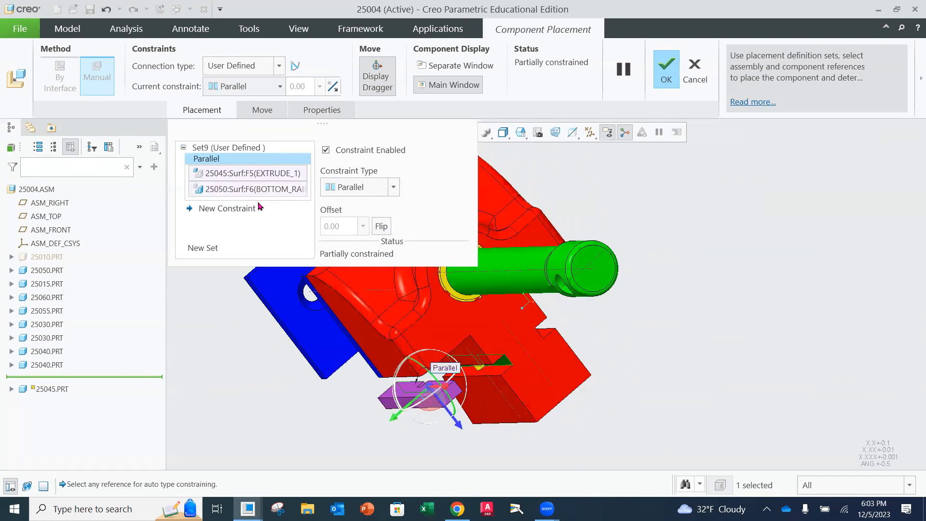
Add a new constraint between another face of the 25045 key and a wall of the jaw's side slot, setting its type to Parallel
left_click(227, 208)
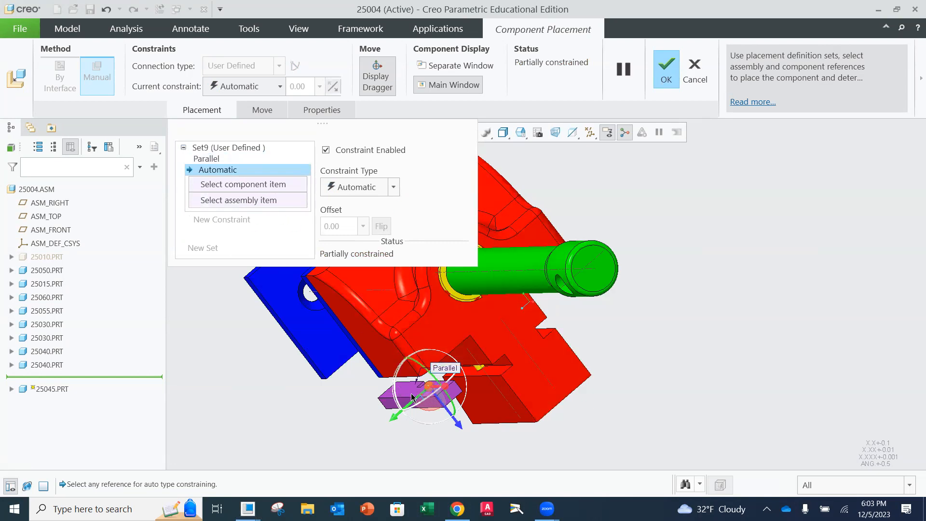
left_click(428, 387)
middle_click_drag(458, 361, 439, 351)
left_click(525, 403)
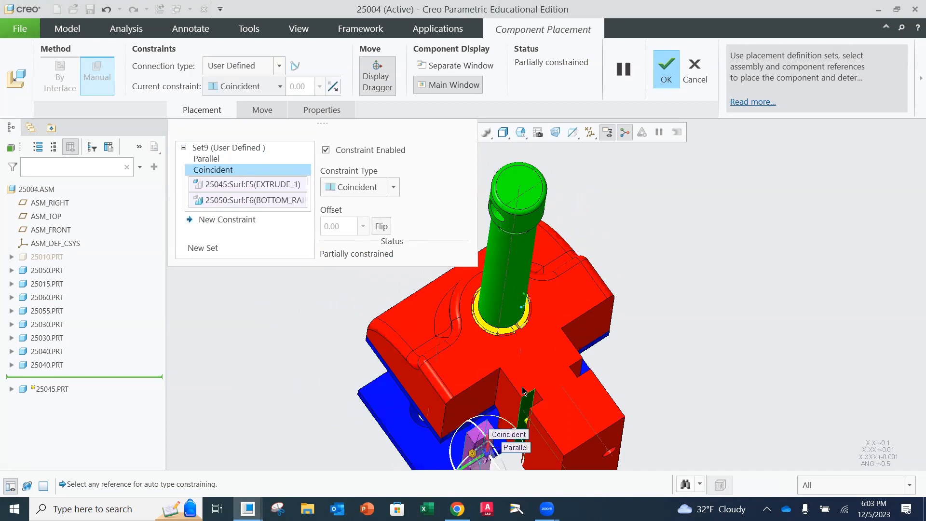
left_click(394, 186)
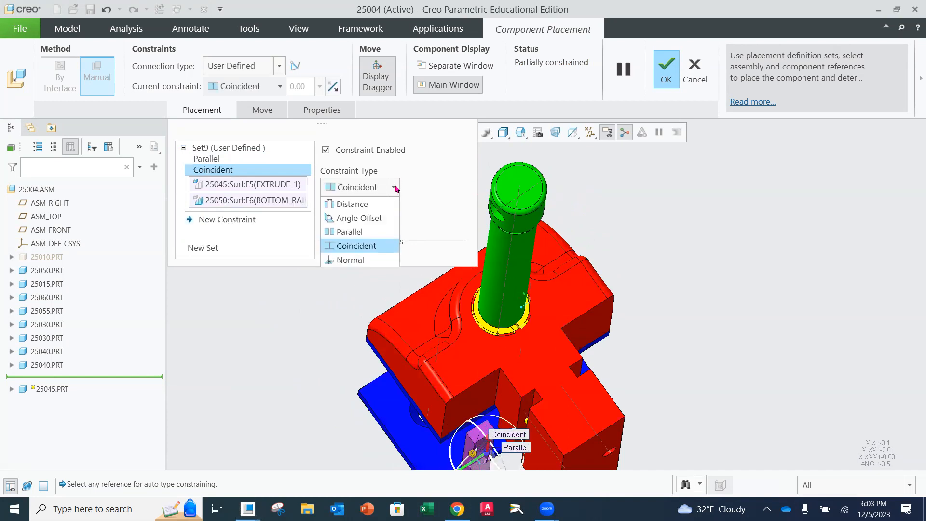
left_click(371, 232)
scroll(463, 403, "up", 2)
middle_click_drag(481, 416, 449, 384)
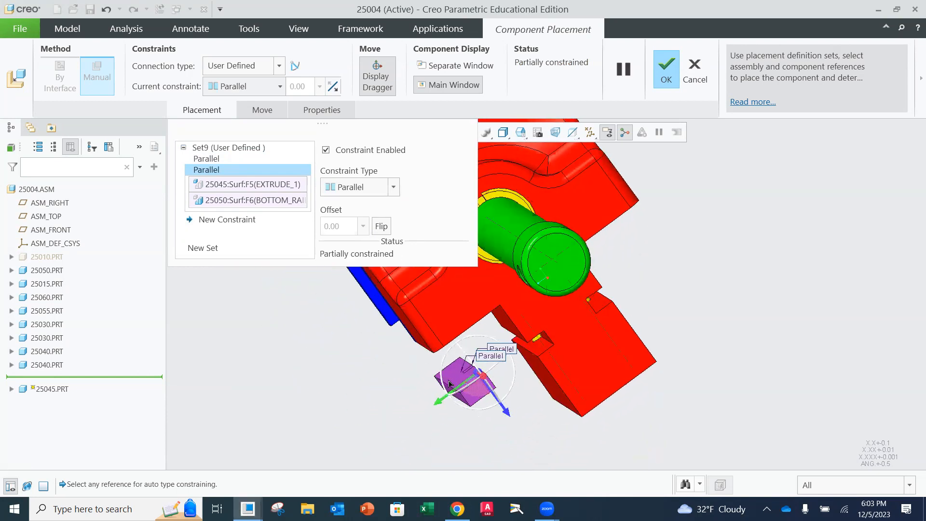
Add a Coincident constraint between a face of the 25045 key and the matching wall of the jaw's side slot
left_click(203, 220)
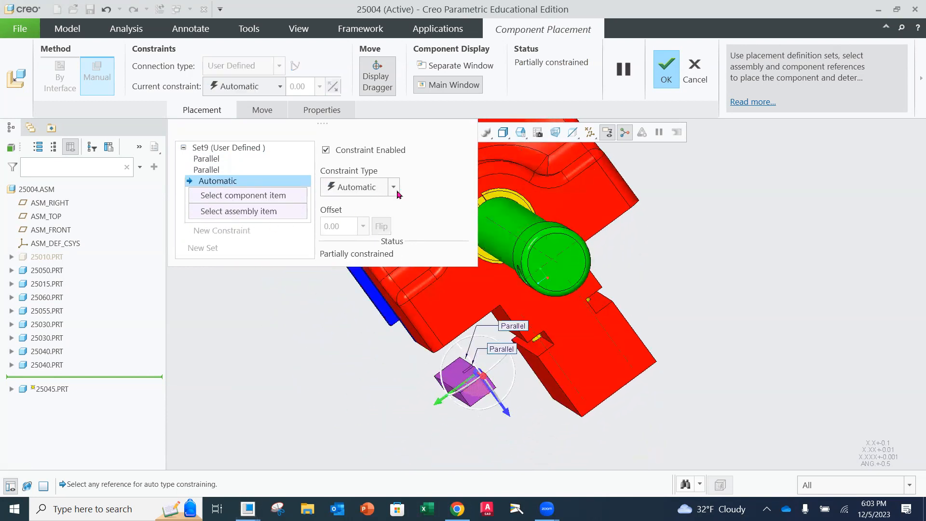
left_click(394, 188)
left_click(369, 260)
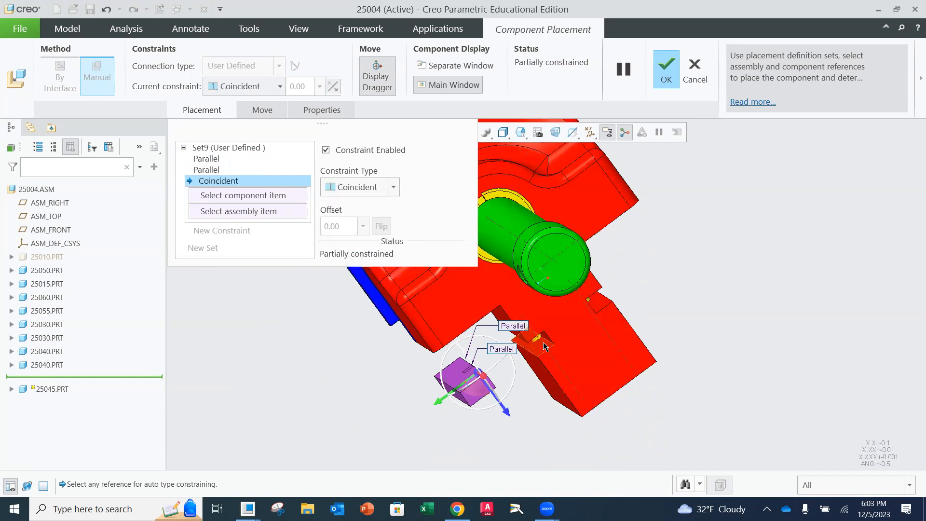
middle_click_drag(543, 346, 509, 389)
left_click(532, 359)
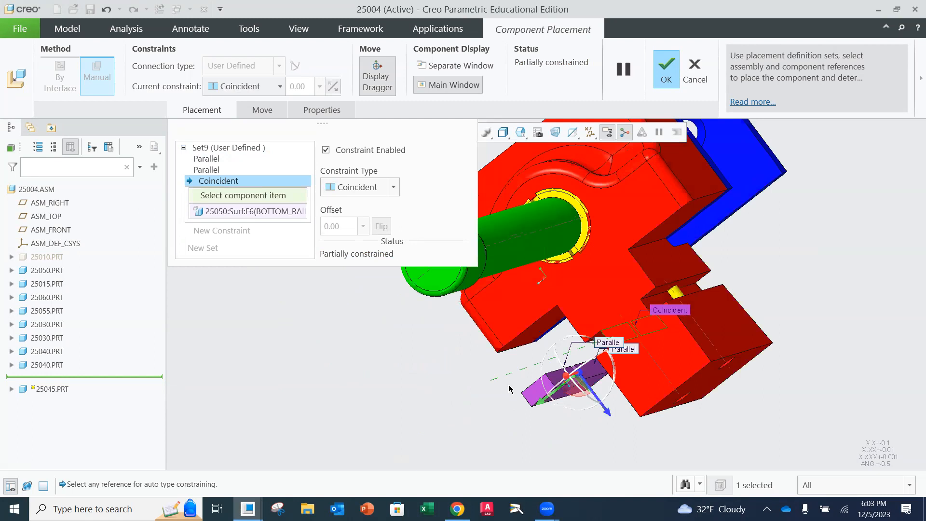
left_click(556, 381)
Add another Coincident constraint between the end face of the 25045 key and the jaw's adjacent profile face
middle_click_drag(565, 353, 627, 328)
left_click(235, 231)
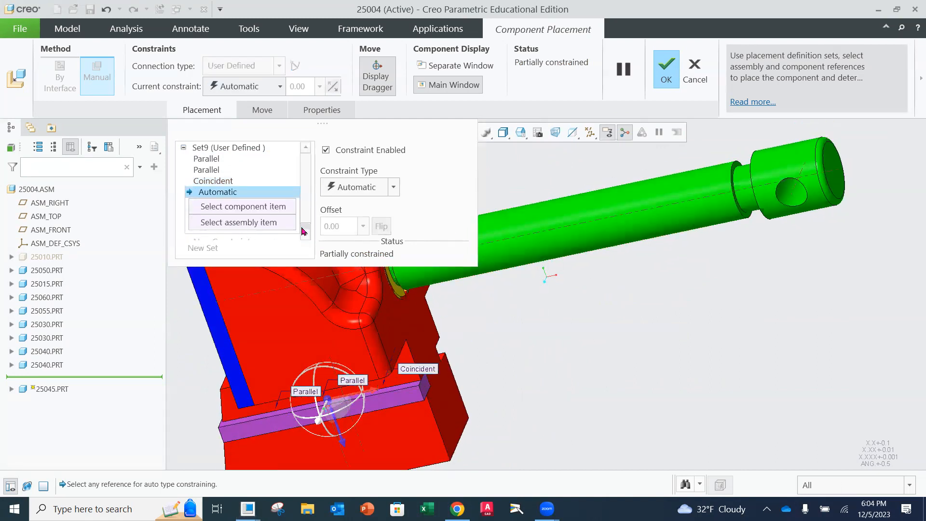
left_click(393, 187)
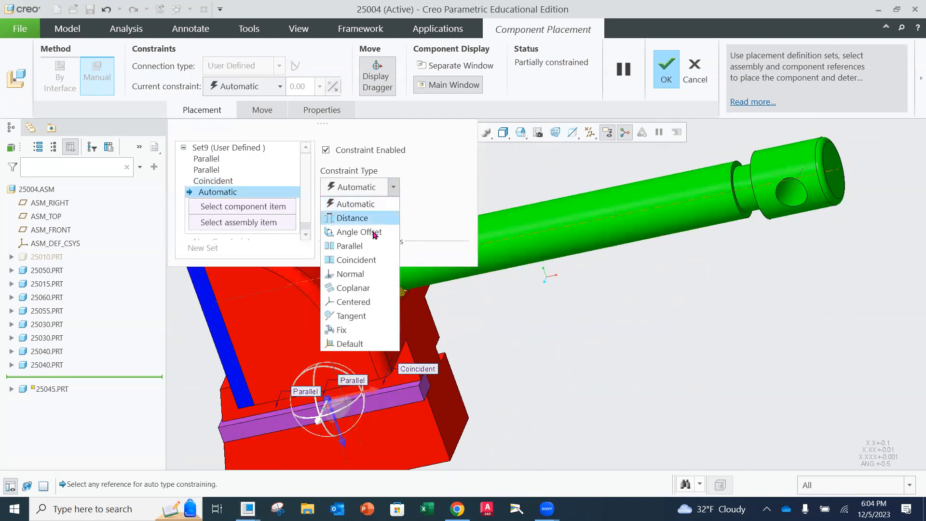
left_click(364, 264)
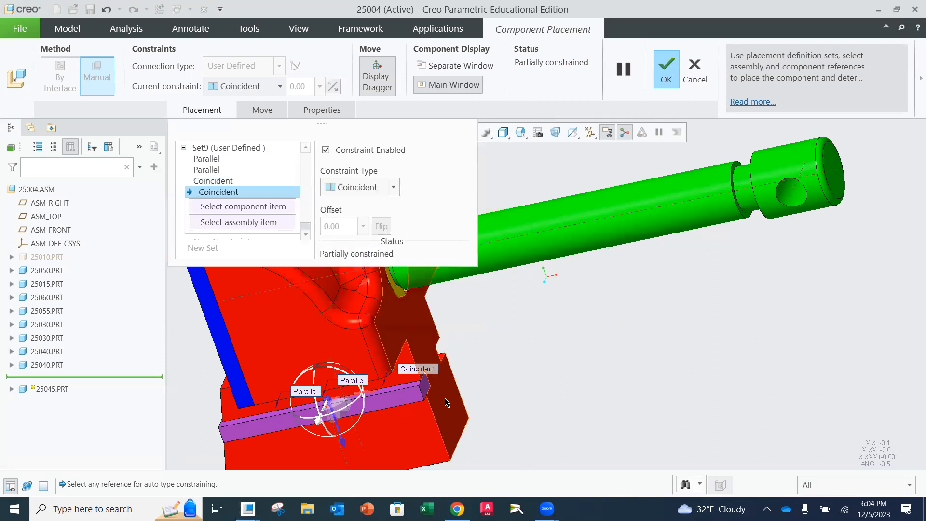
left_click(446, 402)
left_click(424, 388)
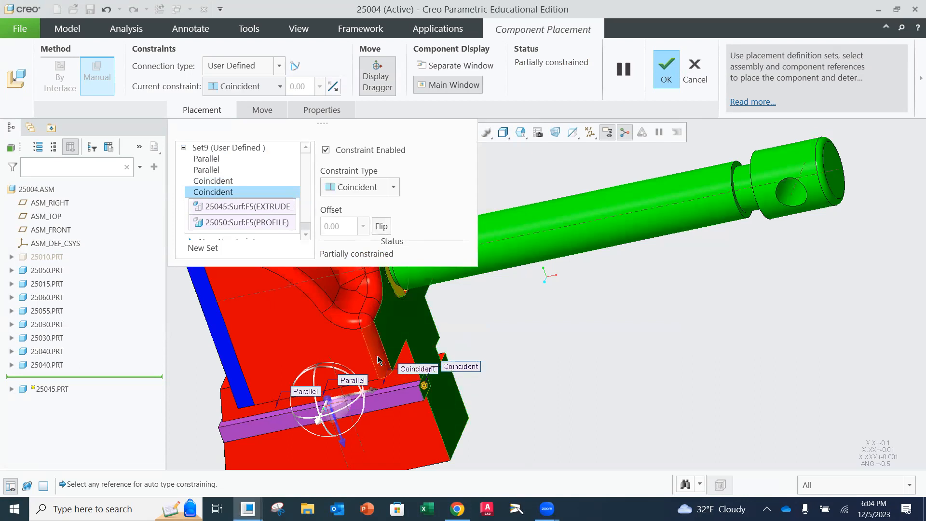
Check the face references of the end-face Coincident constraint and the key's position relative to the jaw's slot
scroll(378, 355, "down", 1)
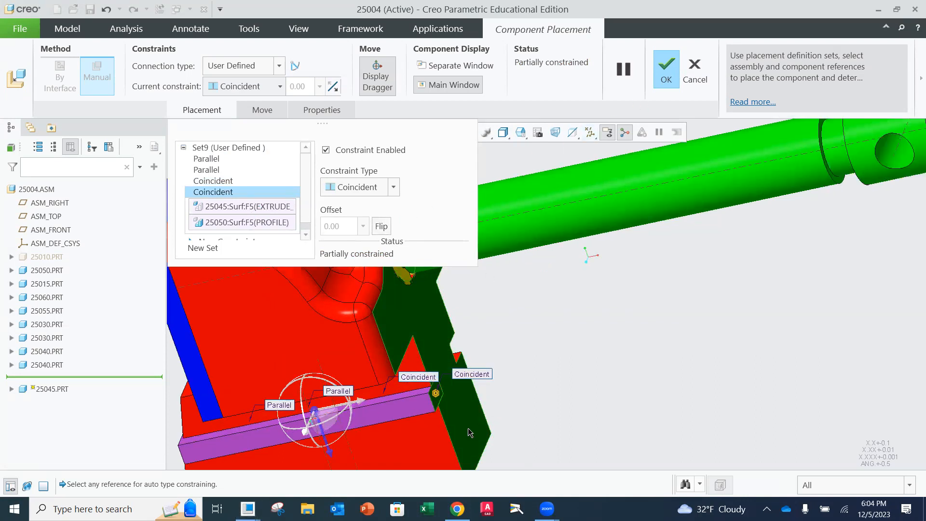
scroll(436, 405, "up", 3)
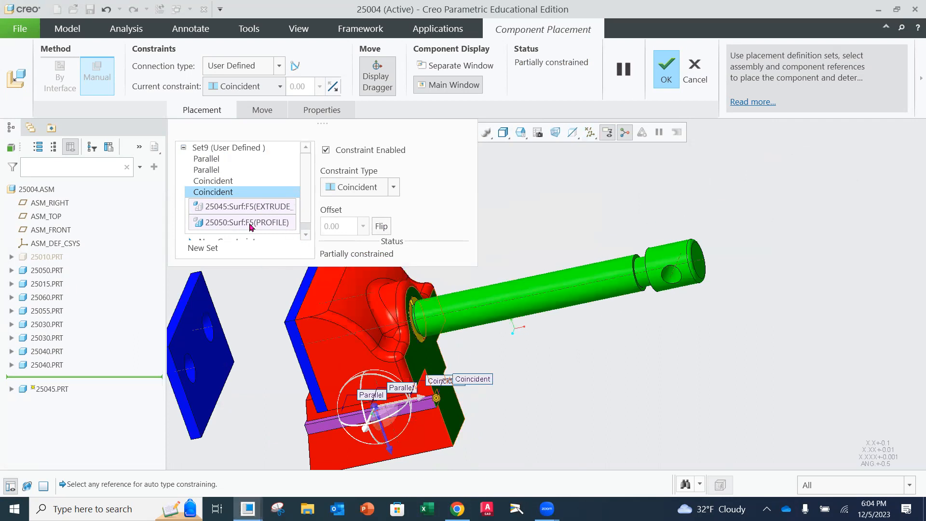
scroll(249, 191, "down", 1)
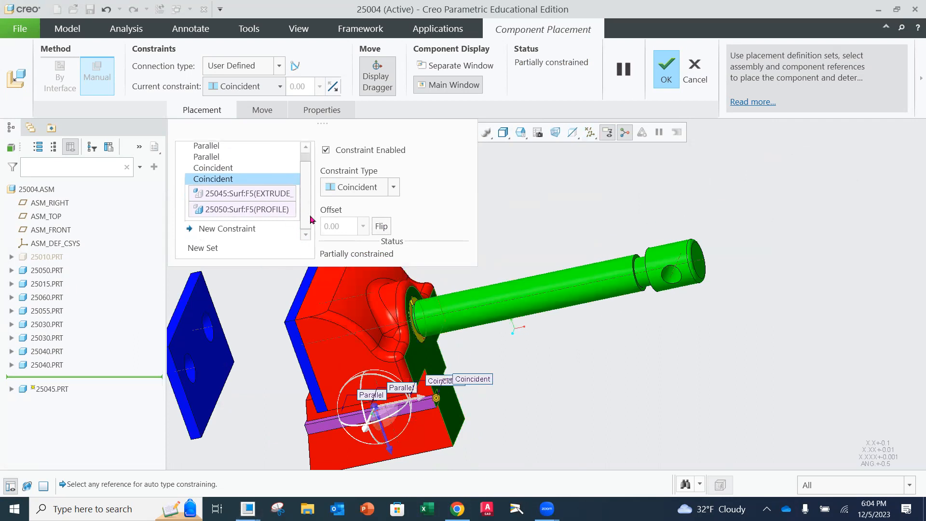
left_click(249, 201)
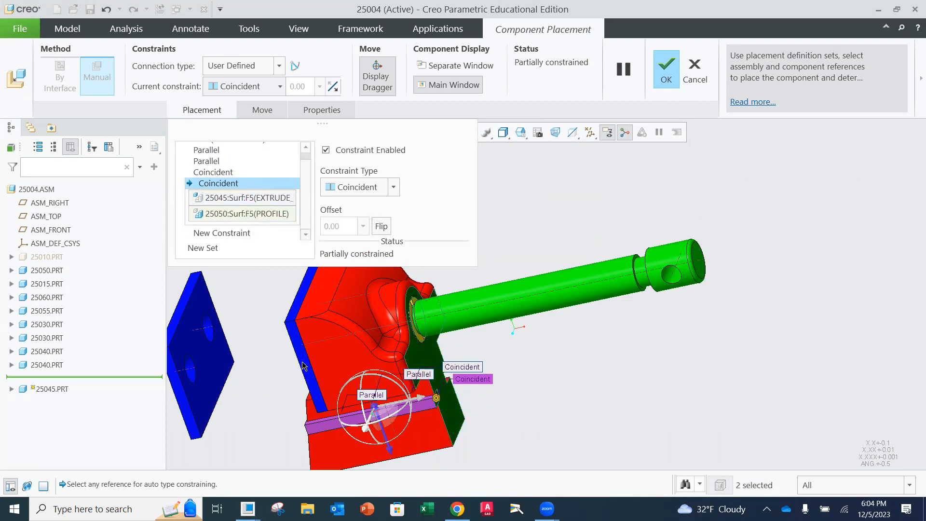
scroll(423, 394, "up", 3)
scroll(423, 394, "down", 3)
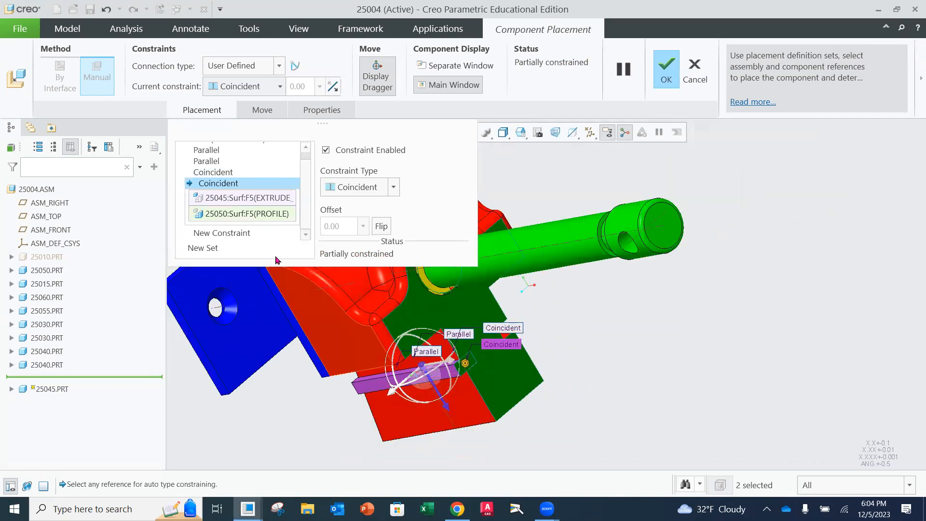
scroll(434, 378, "up", 3)
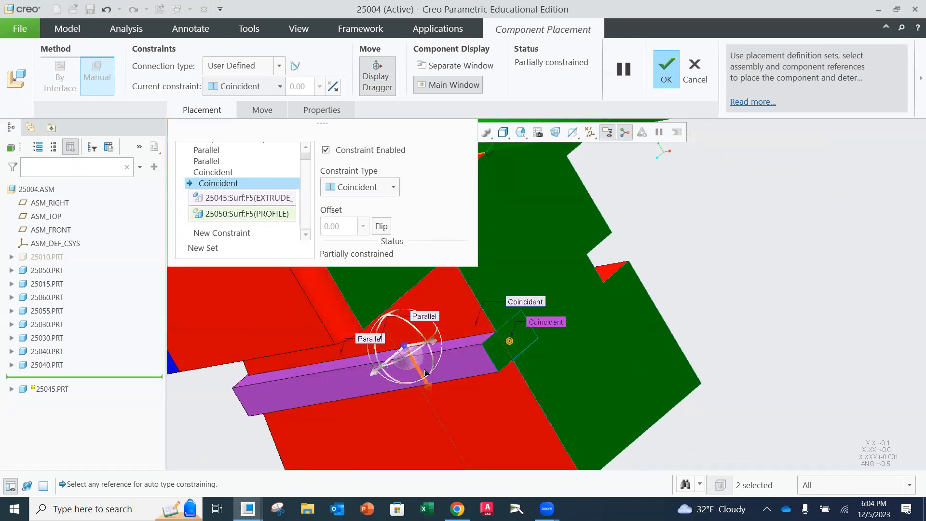
Shift the 25045 key along its free direction and add a Coincident constraint between its exposed long face and the jaw slot's remaining wall
mouse_move(419, 370)
left_mouse_down()
mouse_move(426, 388)
mouse_move(420, 378)
left_mouse_up()
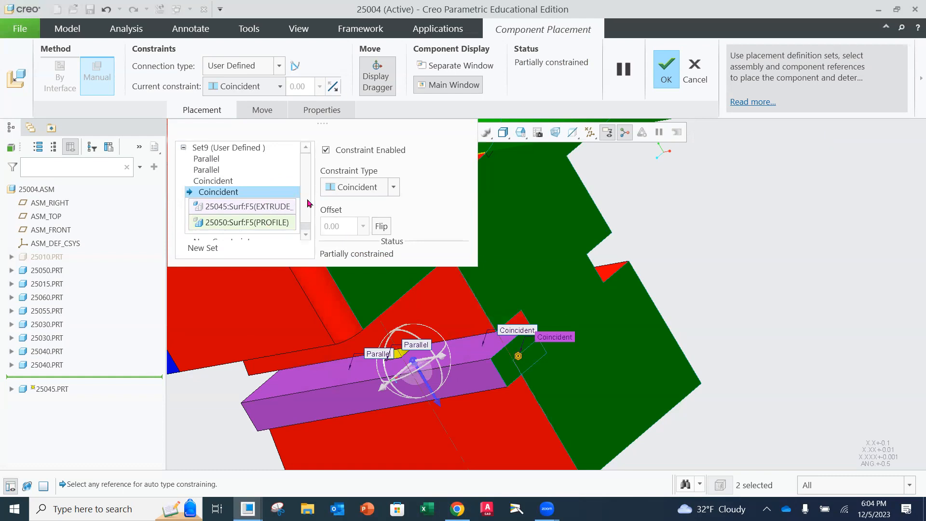
scroll(440, 188, "down", 2)
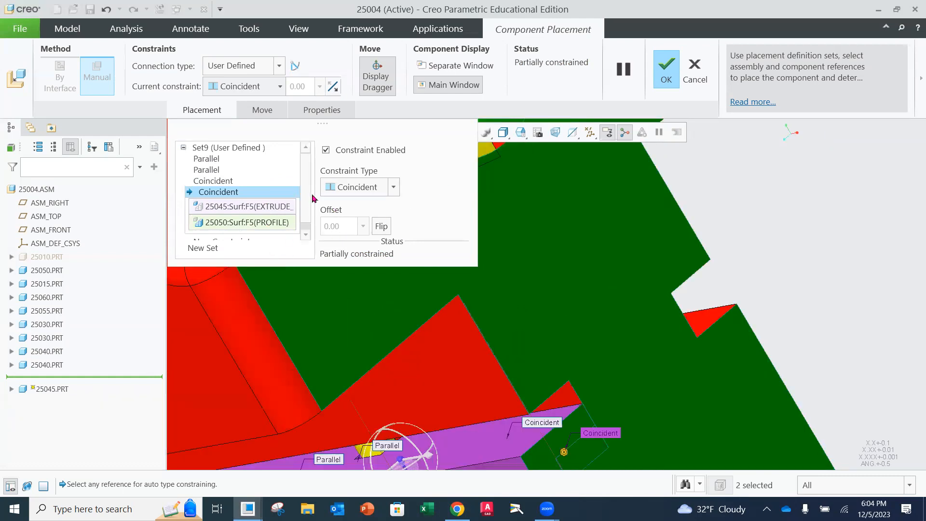
scroll(270, 212, "down", 2)
left_click(231, 235)
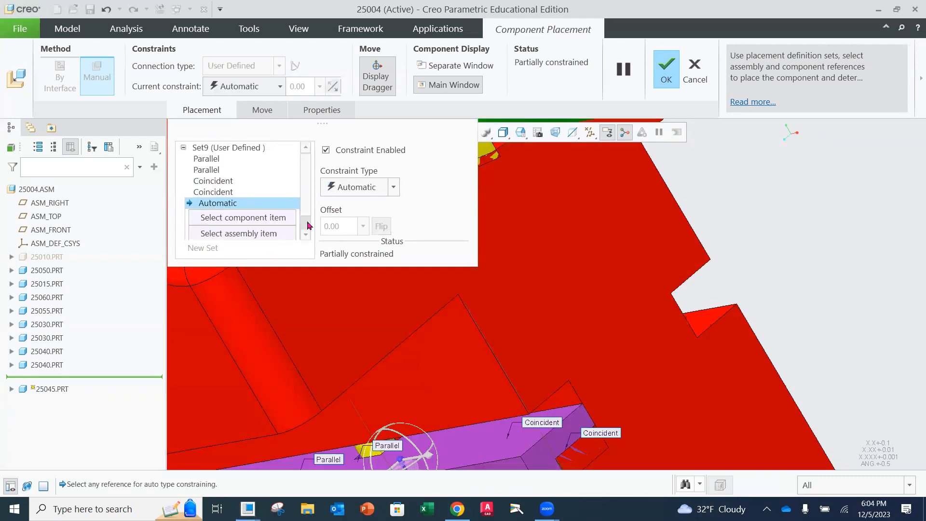
left_click(389, 191)
left_click(348, 260)
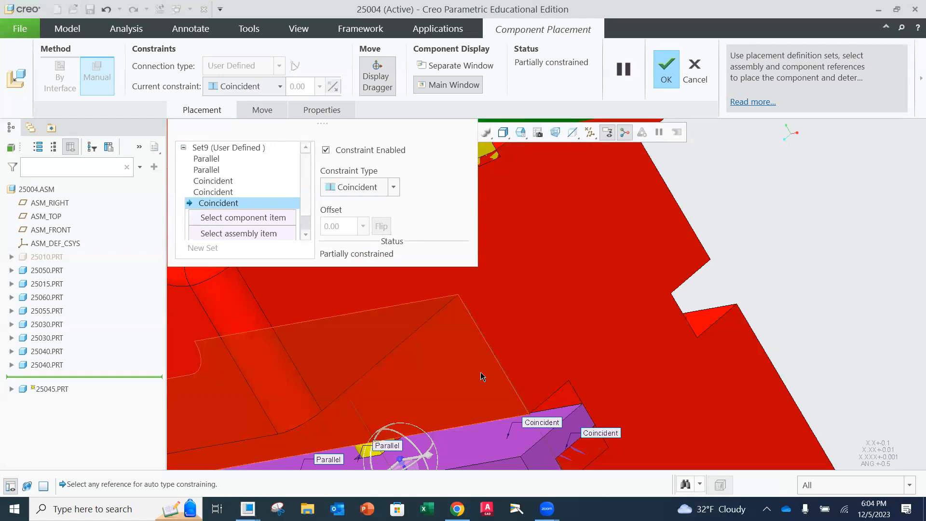
left_click(488, 443)
scroll(515, 380, "down", 3)
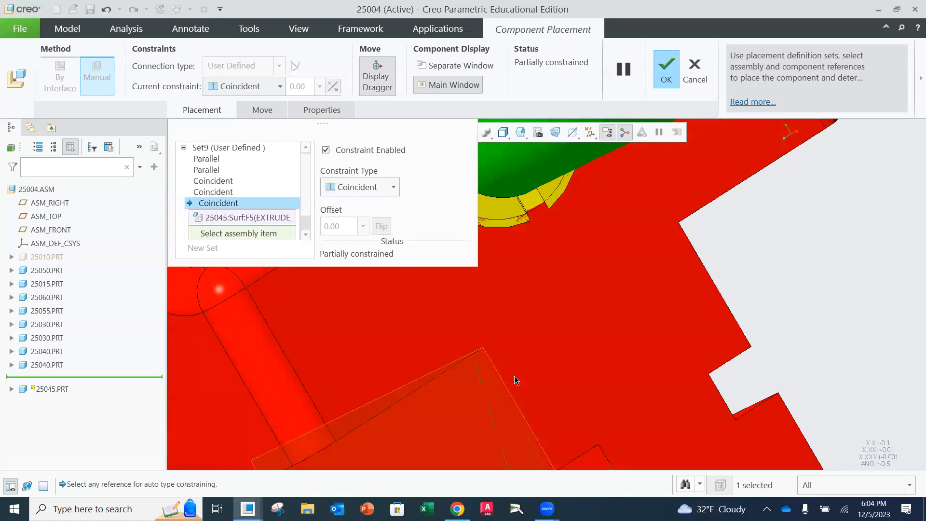
scroll(496, 388, "up", 4)
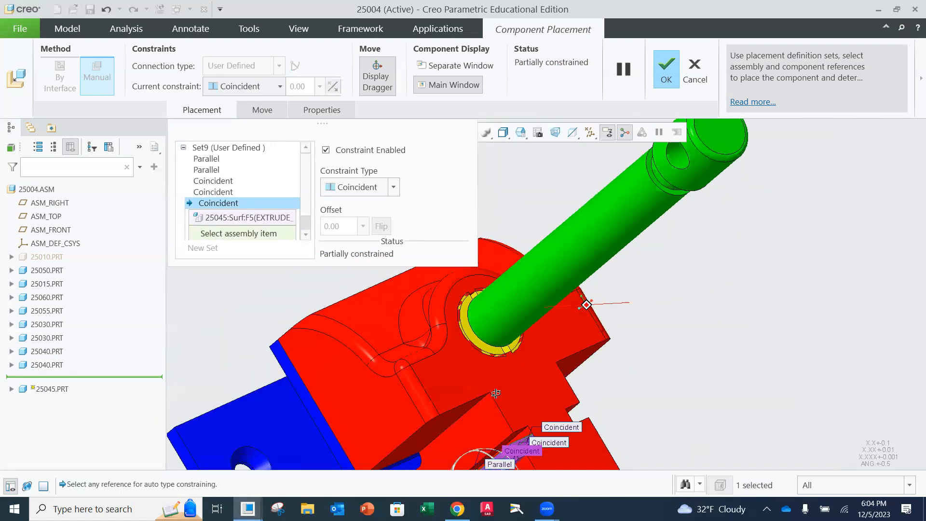
scroll(511, 439, "down", 2)
left_click(514, 440)
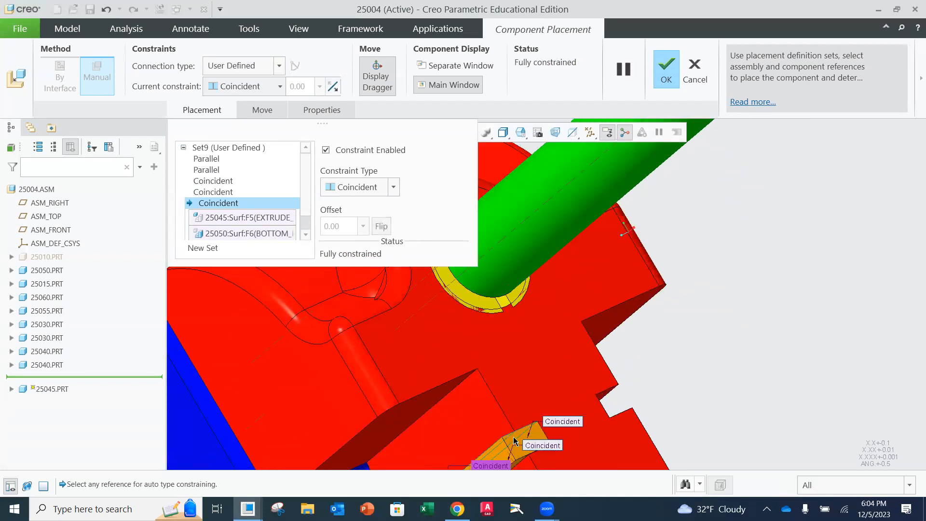
Inspect the 25045 key in the jaw's side slot and accept its placement
scroll(503, 353, "down", 3)
scroll(504, 379, "up", 4)
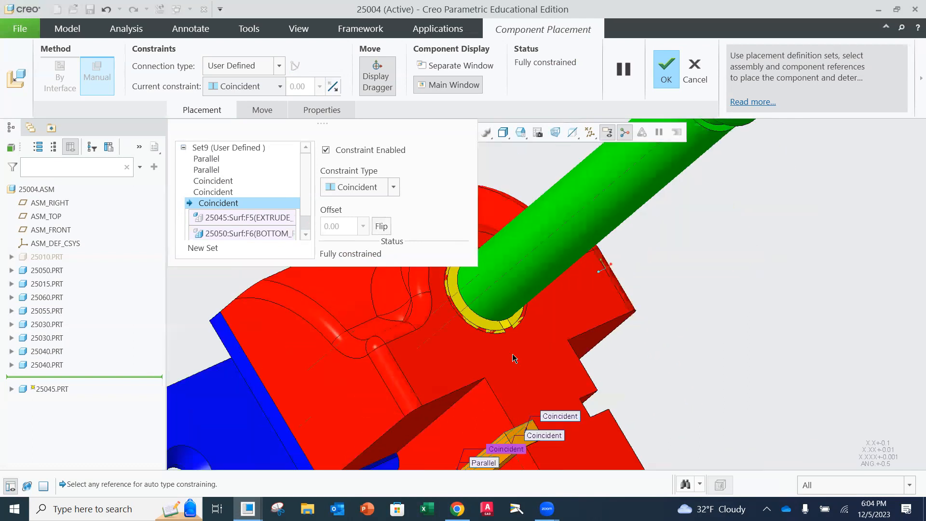
scroll(513, 394, "up", 4)
middle_click_drag(514, 419, 356, 349)
scroll(452, 388, "down", 5)
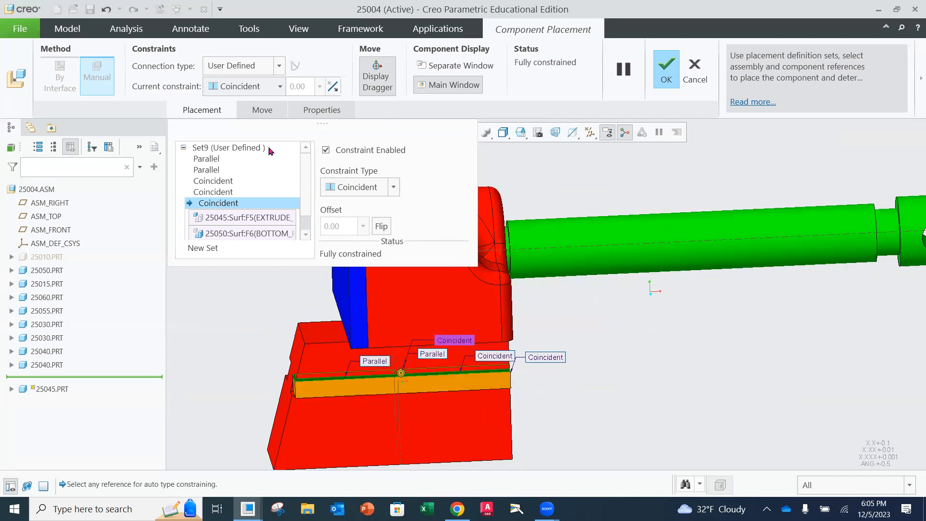
left_click(667, 69)
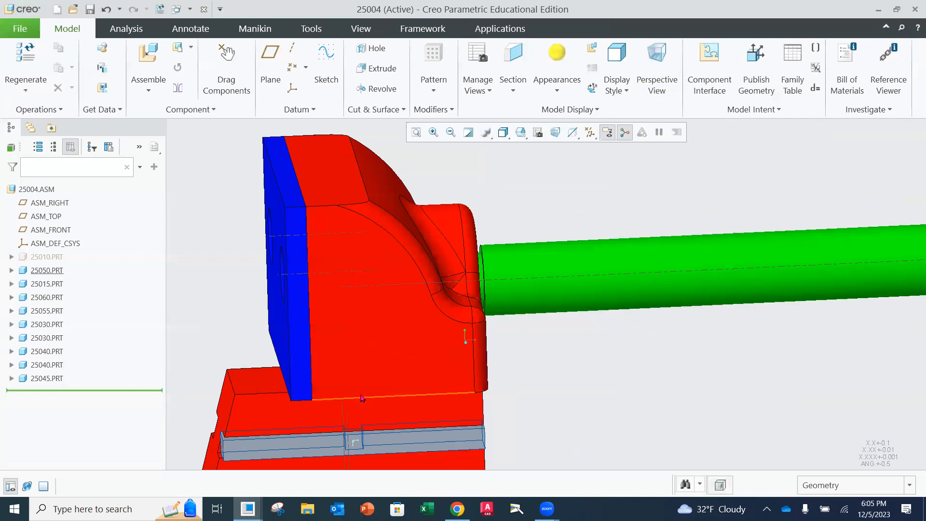
Hide the movable jaw 25050 to expose the key and both pins
scroll(362, 393, "up", 2)
scroll(405, 401, "up", 3)
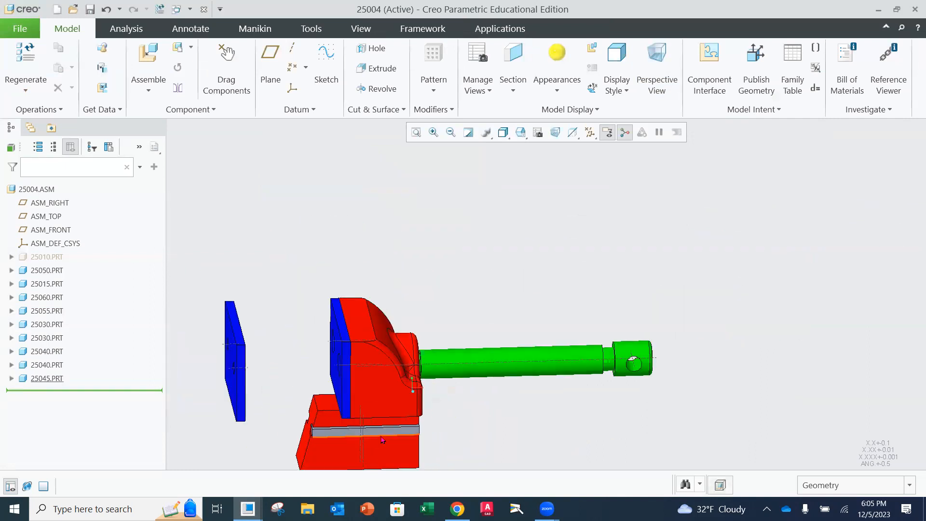
scroll(371, 440, "down", 2)
scroll(365, 436, "up", 1)
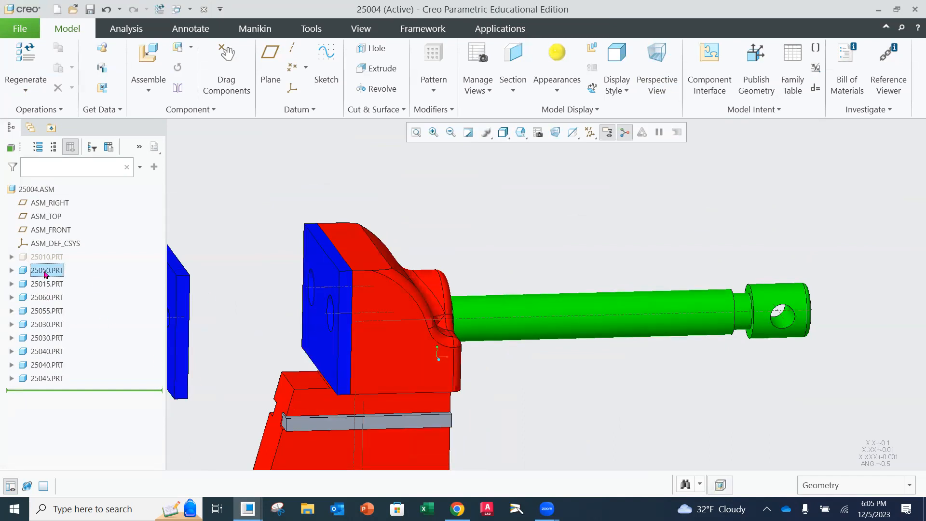
left_click(40, 273)
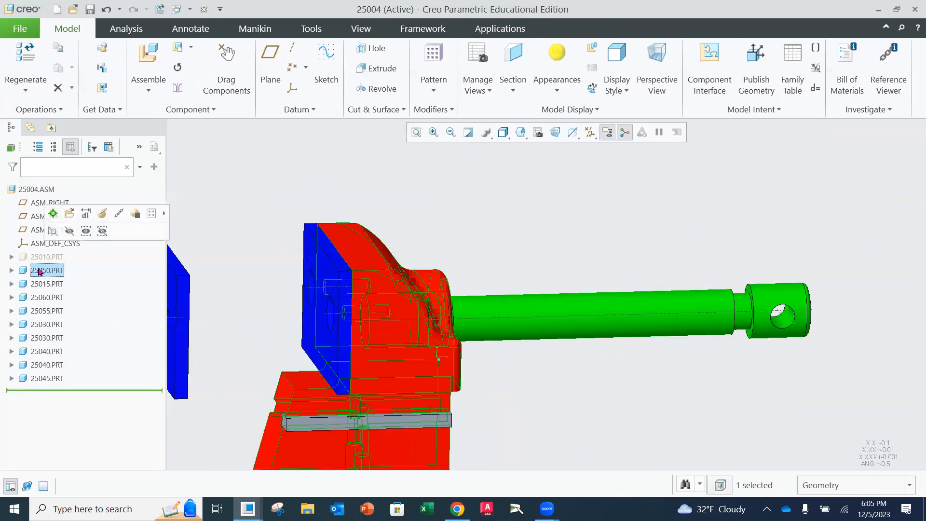
left_click(68, 232)
Examine how the notch in the 25045 key lines up with the two 25040 pins
middle_click_drag(355, 350, 357, 386)
scroll(357, 386, "down", 3)
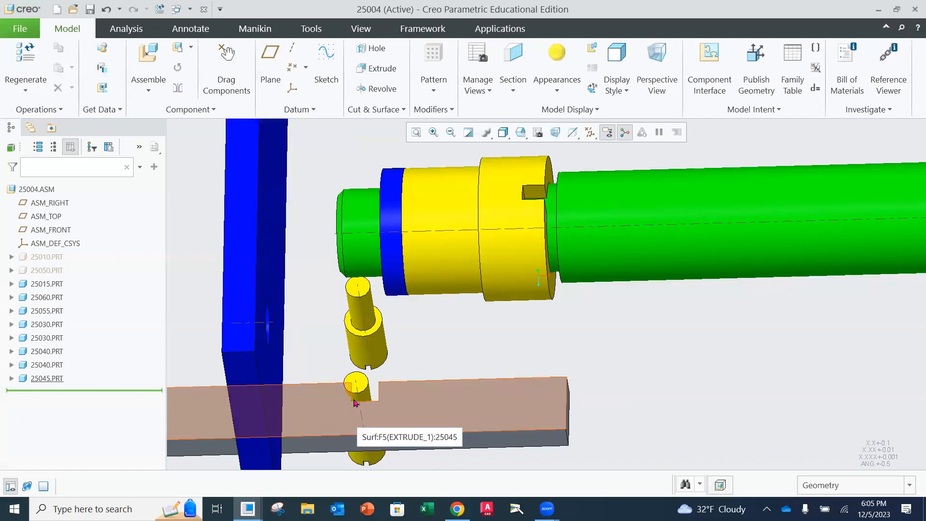
middle_click_drag(355, 403, 407, 379)
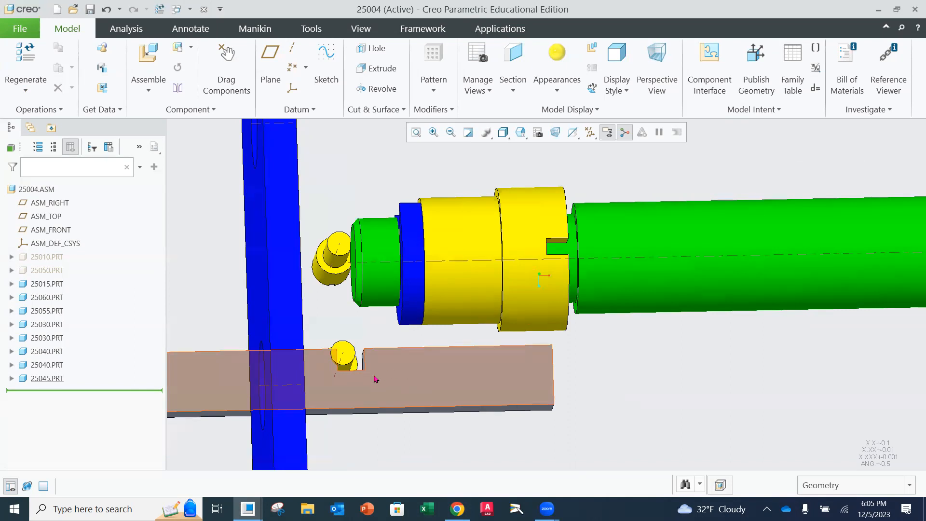
middle_click_drag(407, 376, 397, 355)
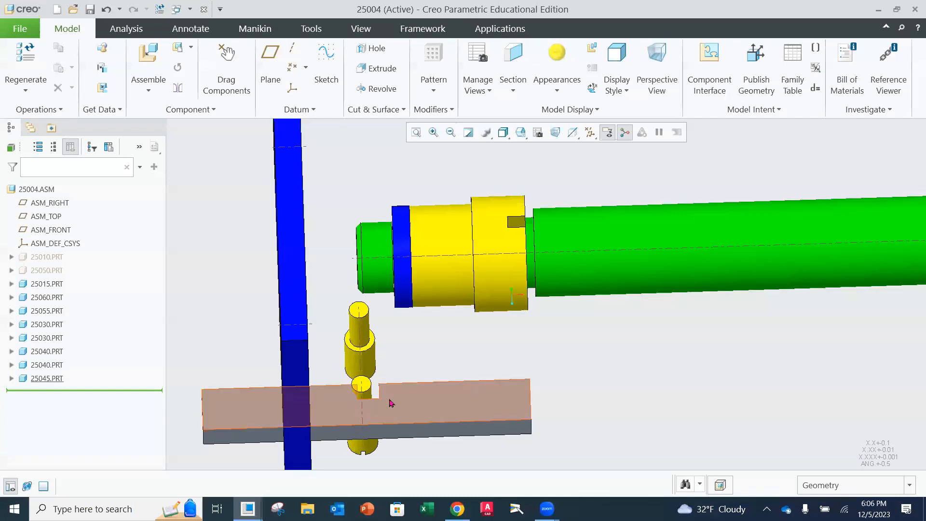
scroll(378, 397, "up", 2)
scroll(370, 400, "down", 3)
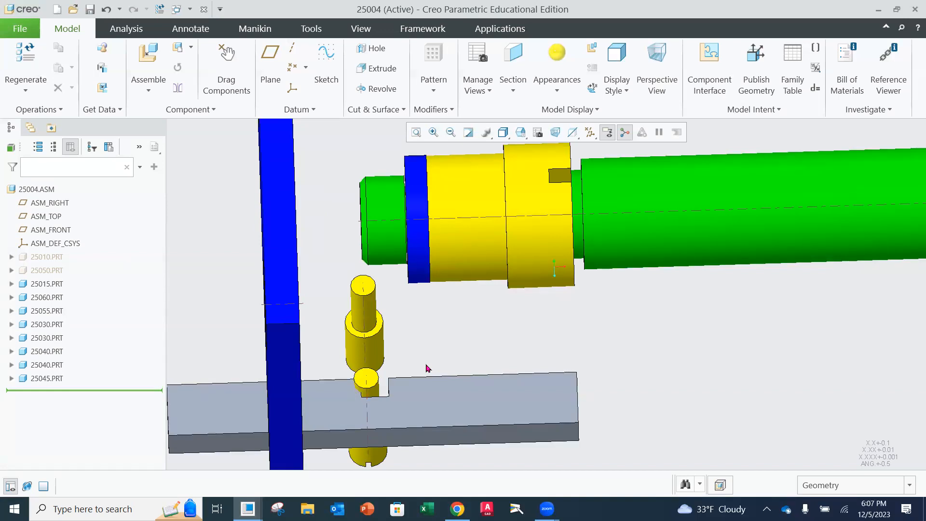
middle_click_drag(407, 335, 398, 367)
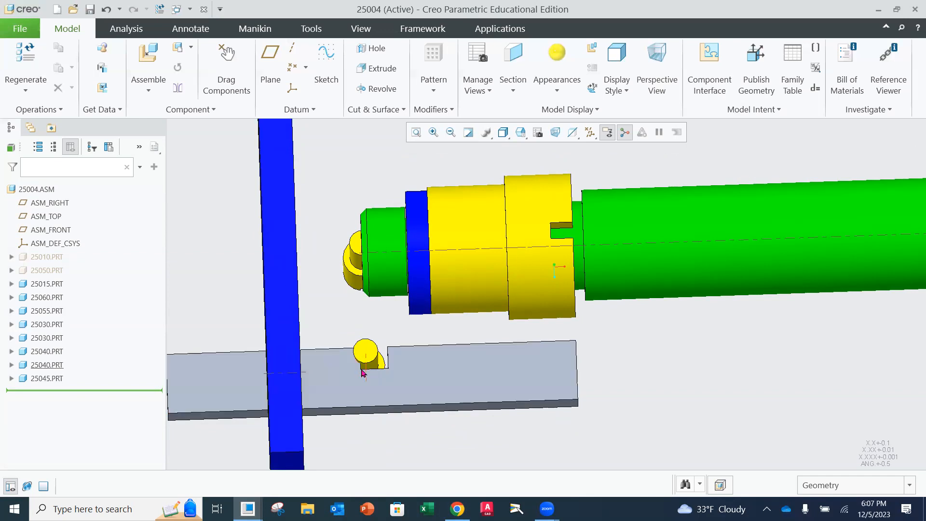
middle_click_drag(369, 354, 418, 339)
middle_click_drag(385, 414, 420, 410)
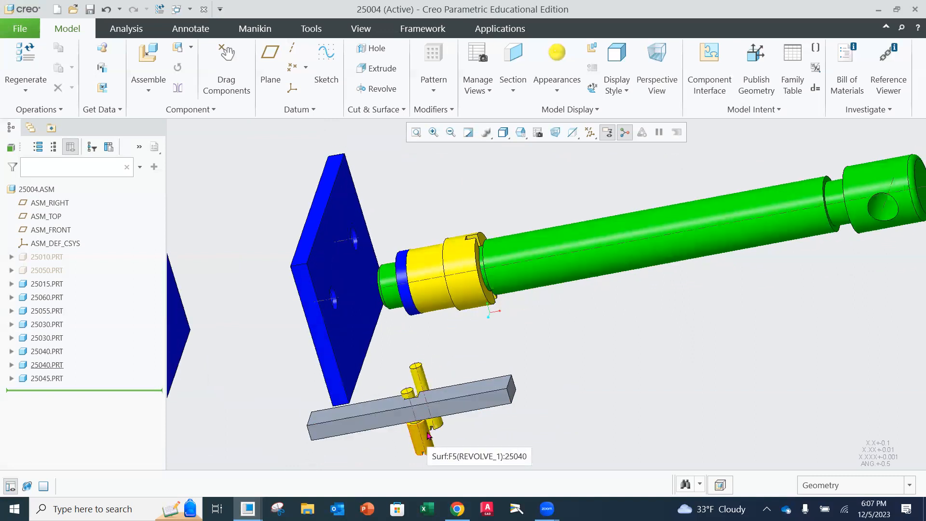
left_click(643, 72)
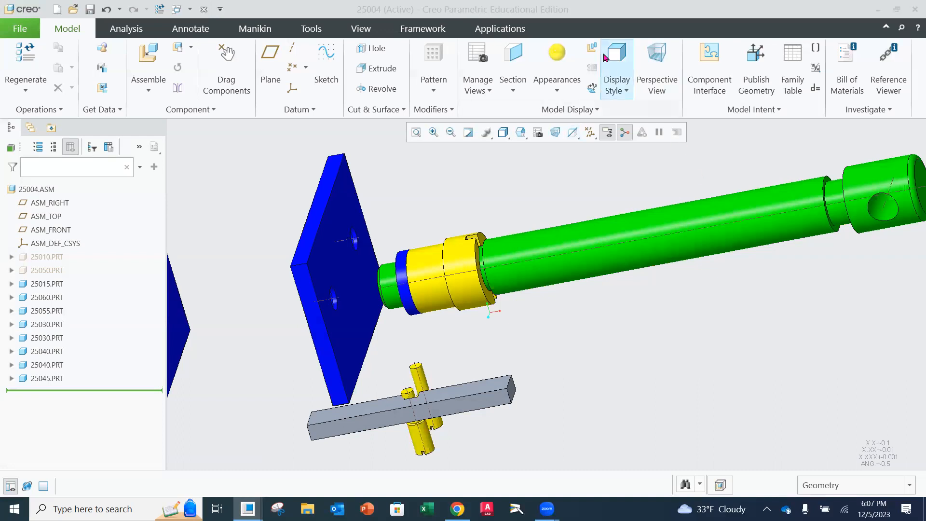
Show the movable jaw 25050 again around the key and pins
middle_click_drag(597, 360, 581, 371)
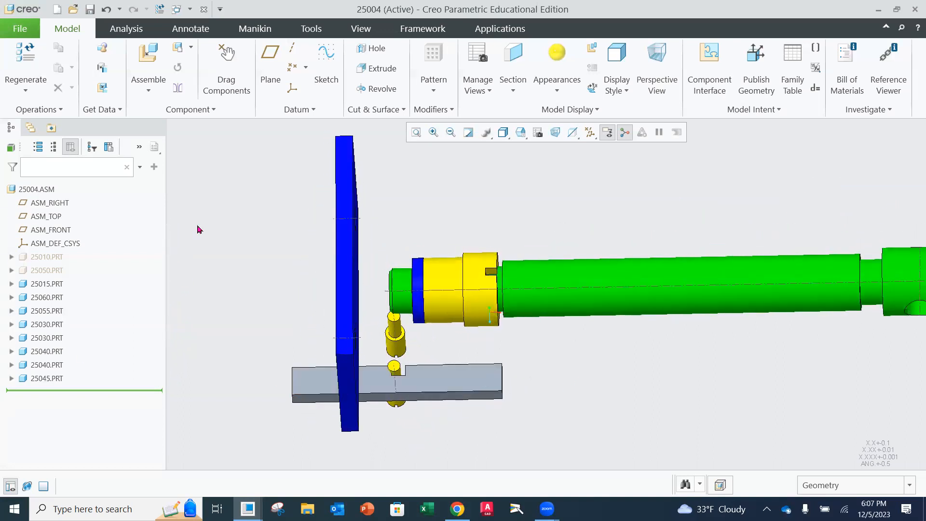
left_click(46, 270)
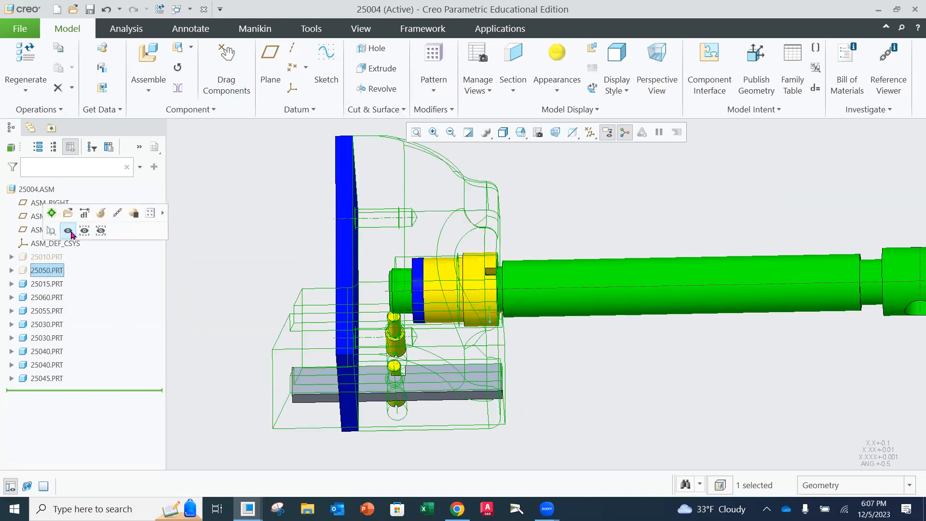
left_click(73, 230)
mouse_move(349, 348)
middle_mouse_down()
mouse_move(341, 298)
mouse_move(322, 324)
middle_mouse_up()
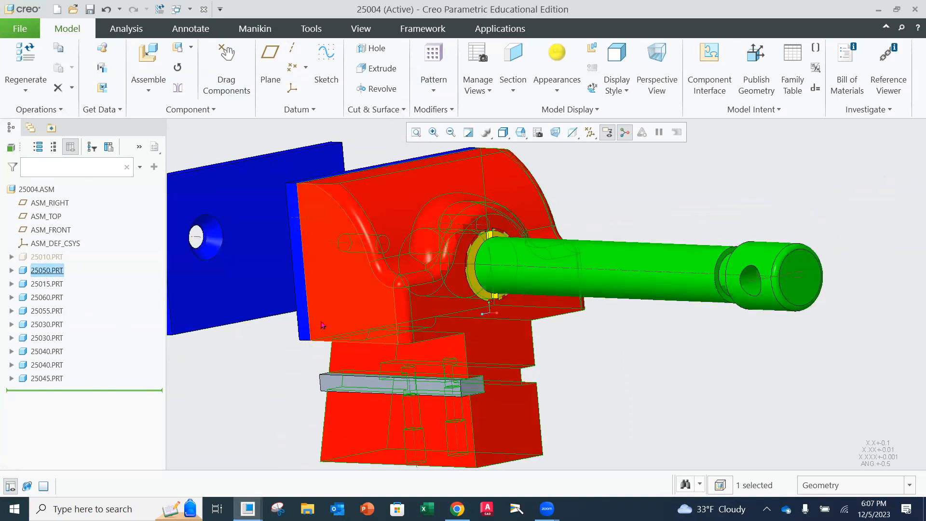
Redefine the 25045 key's placement, changing the Coincident constraint between its end face and the jaw's profile face to Distance with a 0.0625 offset
left_click(51, 378)
left_click(90, 320)
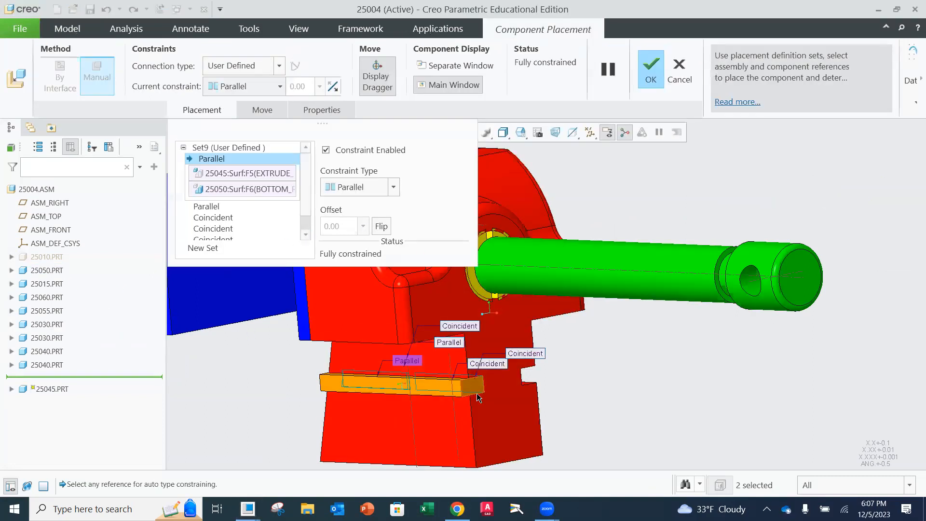
scroll(304, 208, "down", 2)
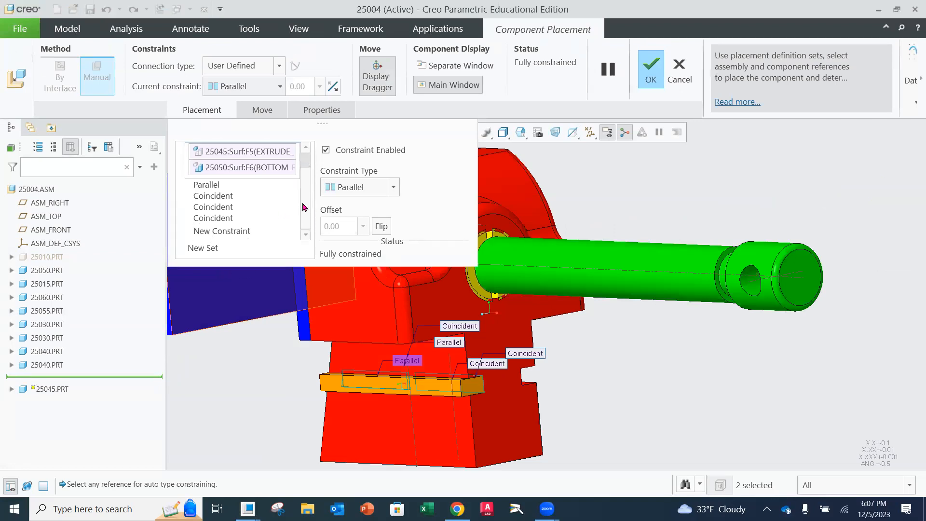
left_click(222, 218)
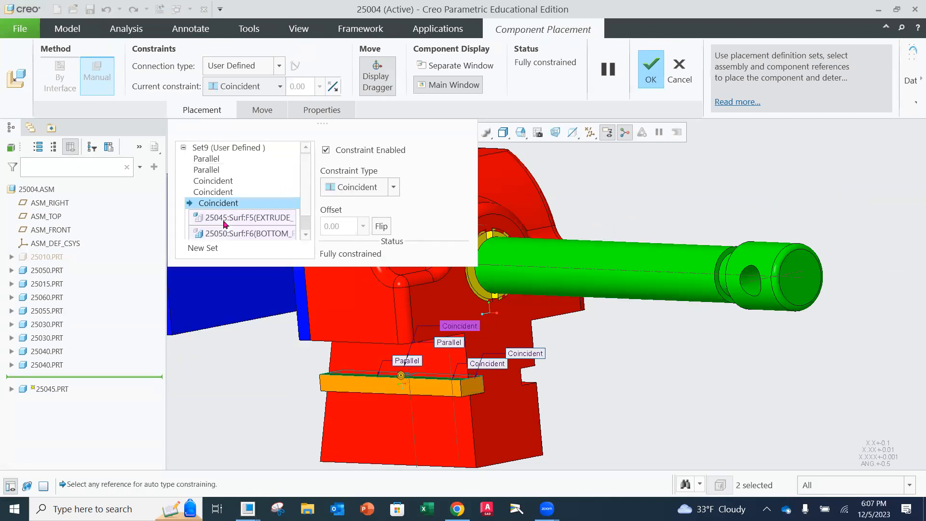
left_click(216, 193)
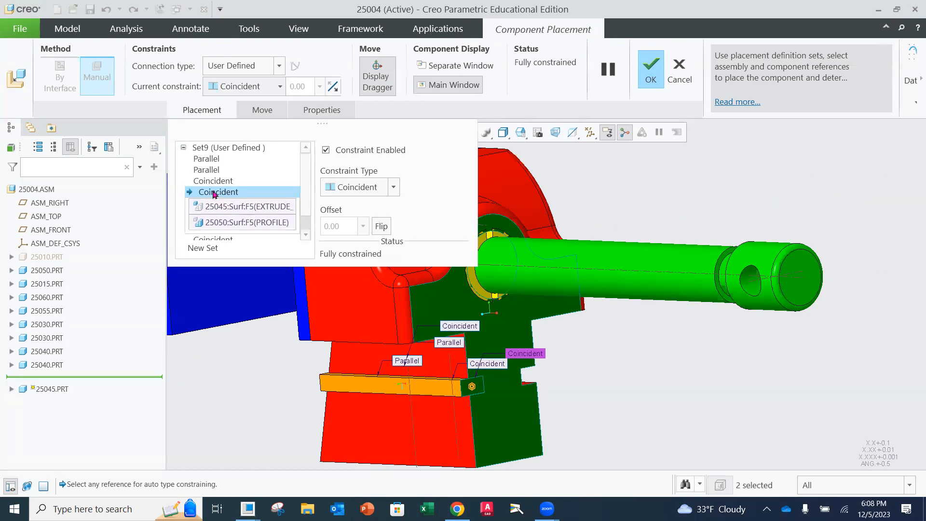
left_click(394, 188)
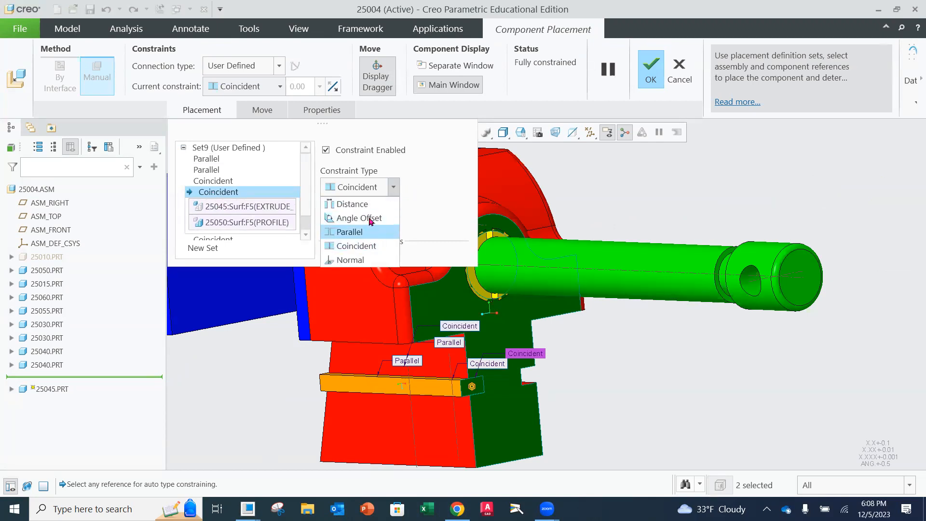
left_click(362, 202)
double_click(346, 227)
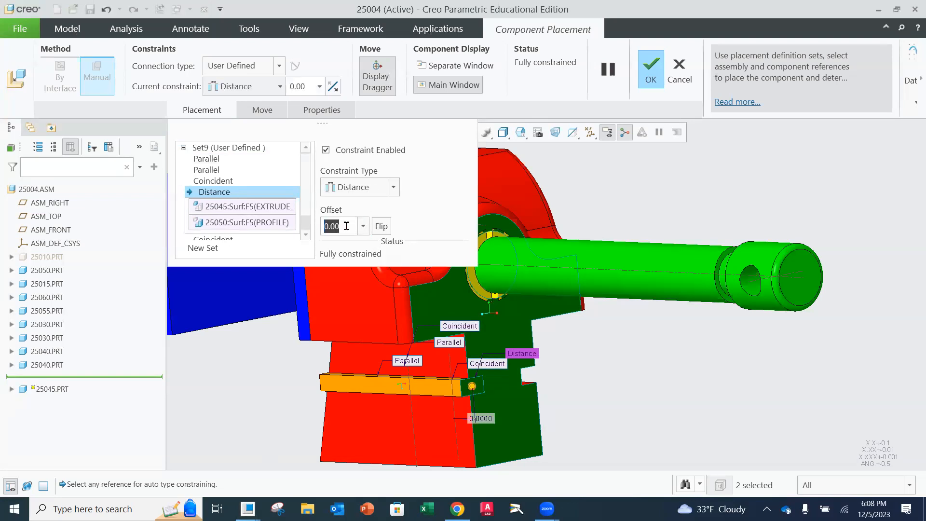
type(".0")
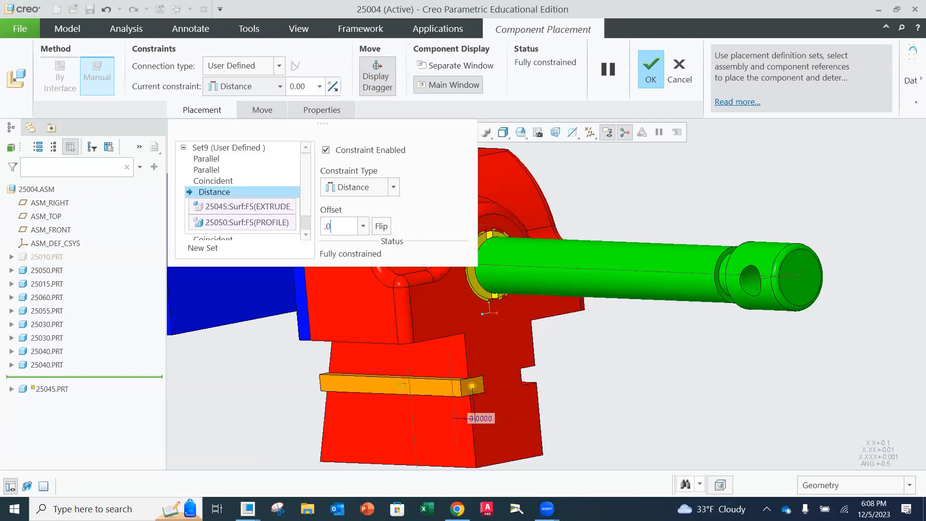
key("Return")
Reverse the key's end-face offset direction by entering -0.0625, and accept the redefined placement
middle_click_drag(504, 387, 541, 384)
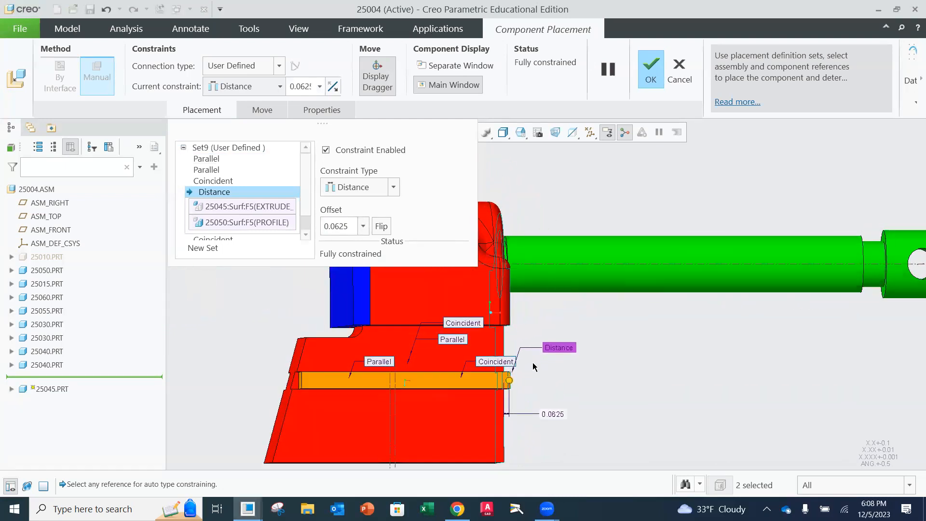
left_click(385, 231)
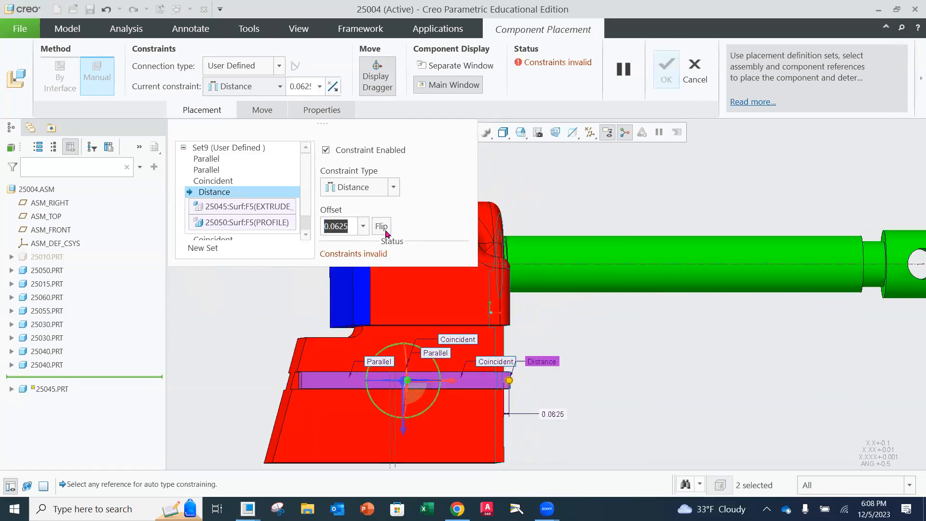
middle_click_drag(593, 388, 555, 409)
left_click(381, 227)
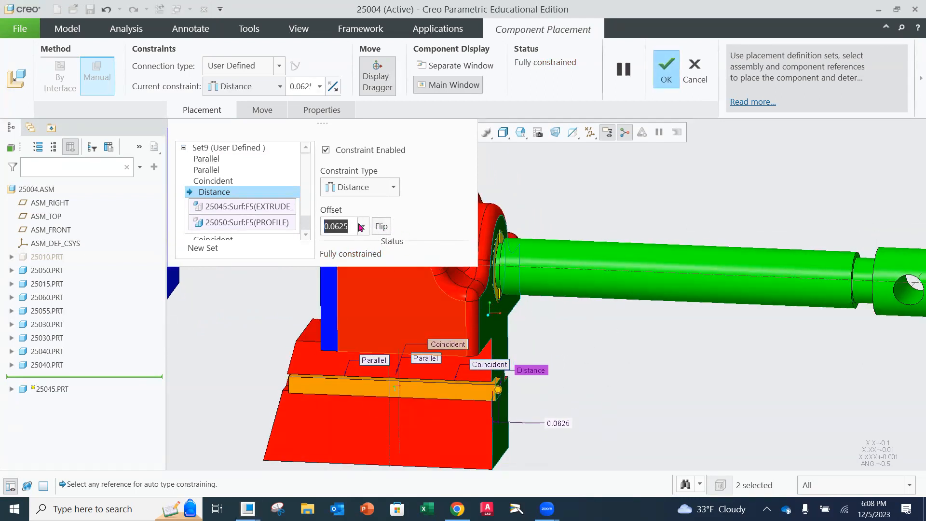
type("-.0625")
key("Return")
middle_click_drag(438, 345, 485, 359)
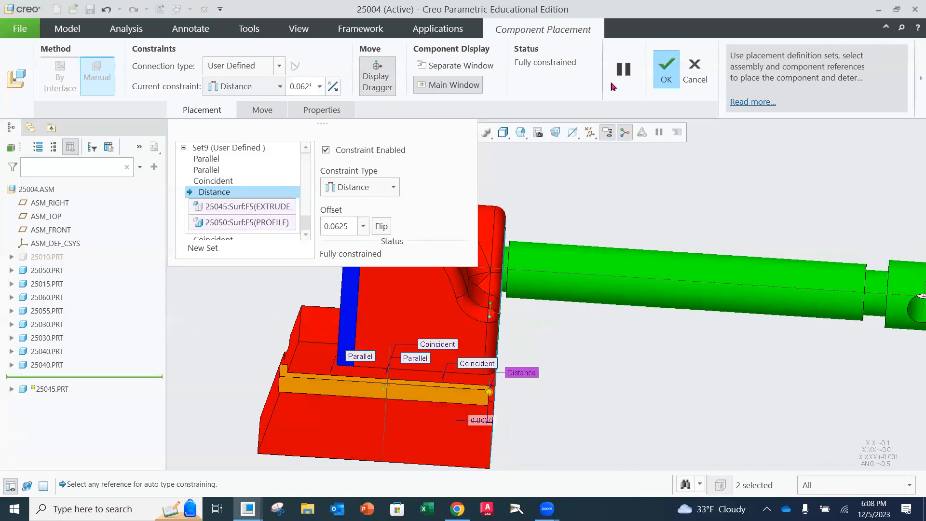
left_click(666, 70)
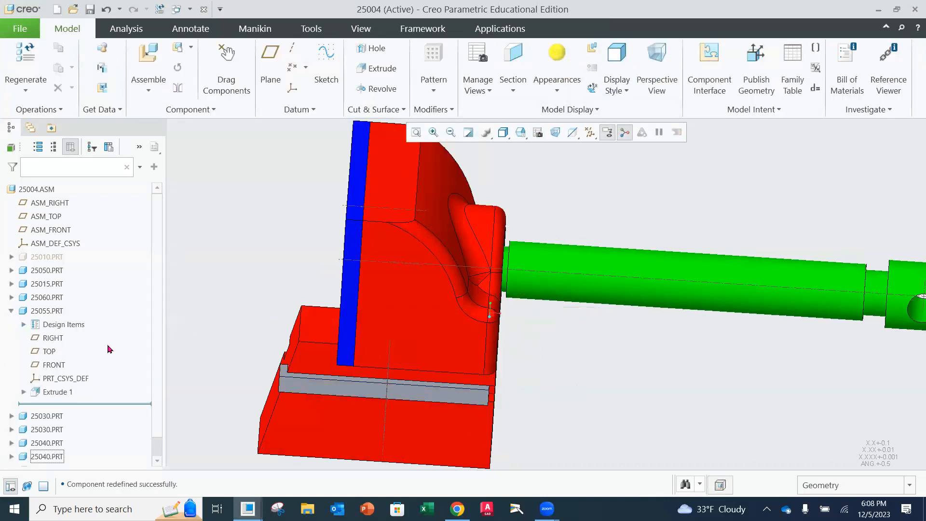
Hide the movable jaw 25050 and examine how the key's notch fits around the 25040 pin
left_click(11, 311)
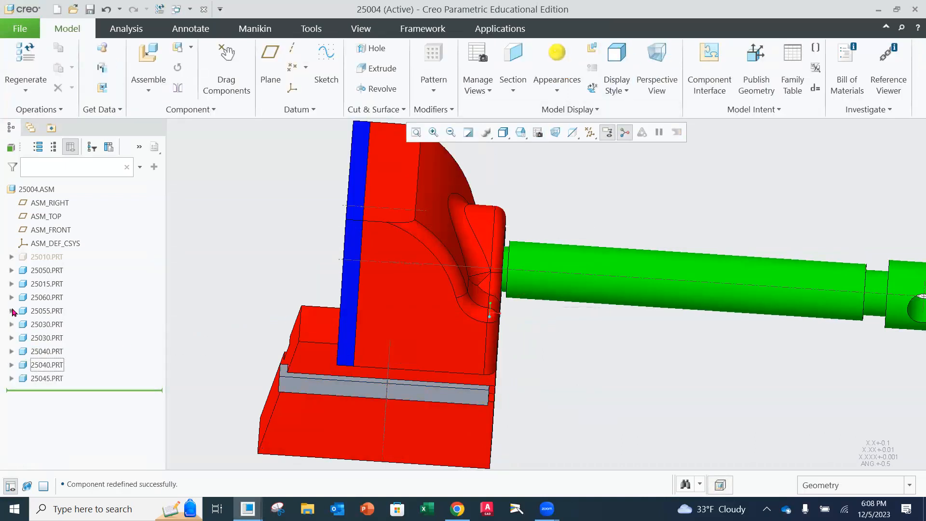
left_click(48, 270)
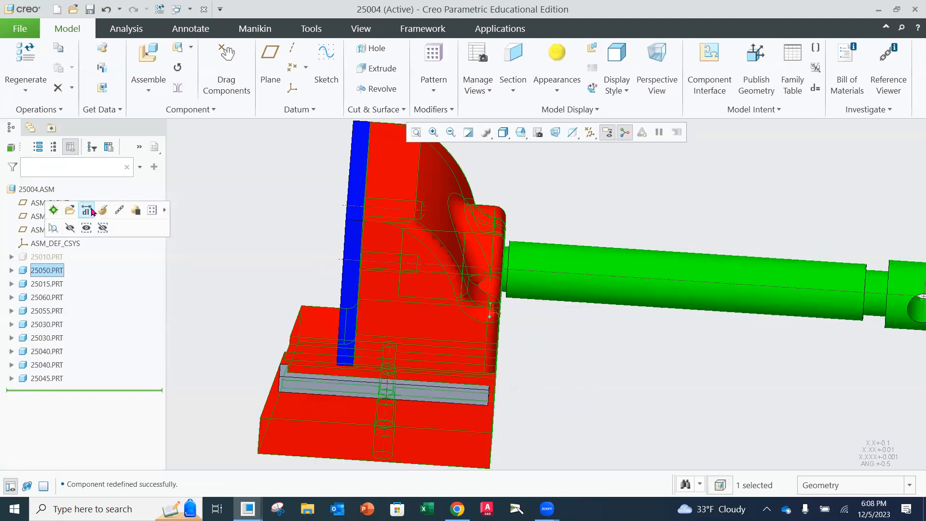
left_click(70, 228)
middle_click_drag(419, 320, 120, 388)
scroll(381, 381, "down", 3)
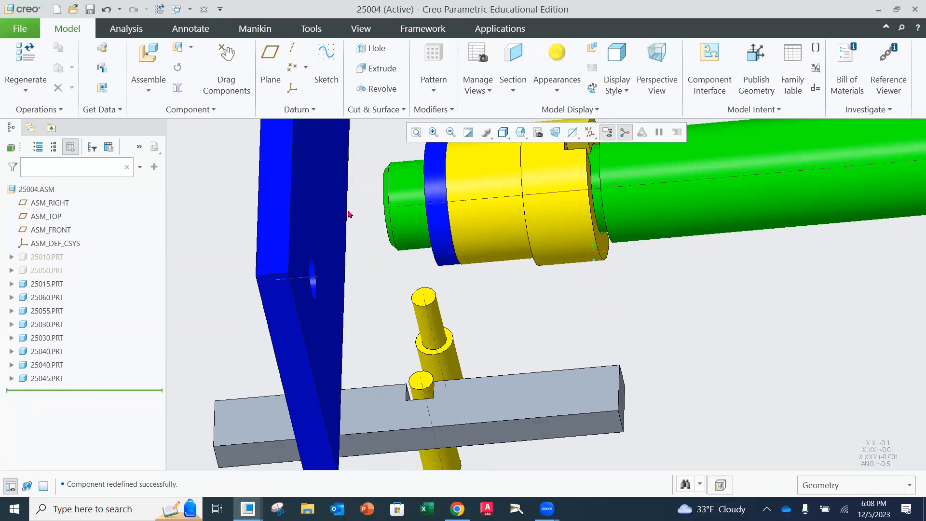
Make the hidden movable jaw 25050 visible and leave its feature list collapsed
left_click(9, 270)
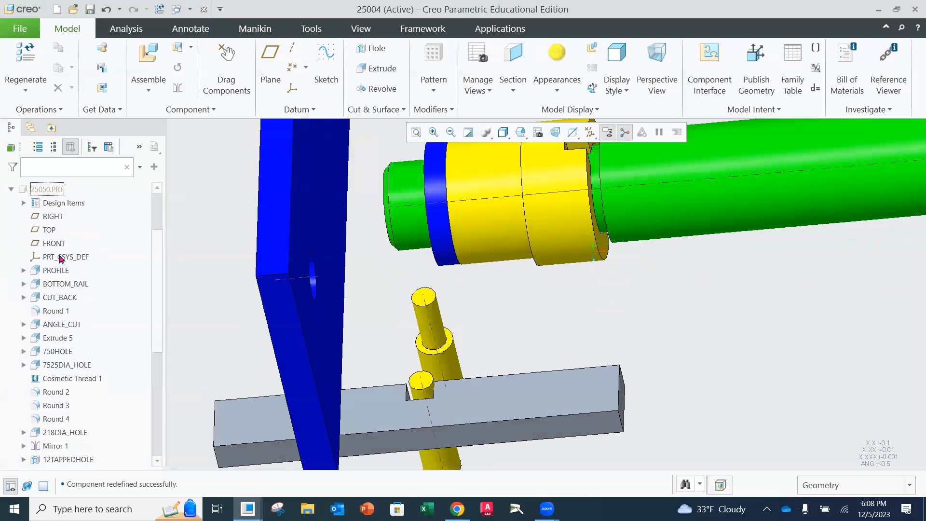
left_click(45, 189)
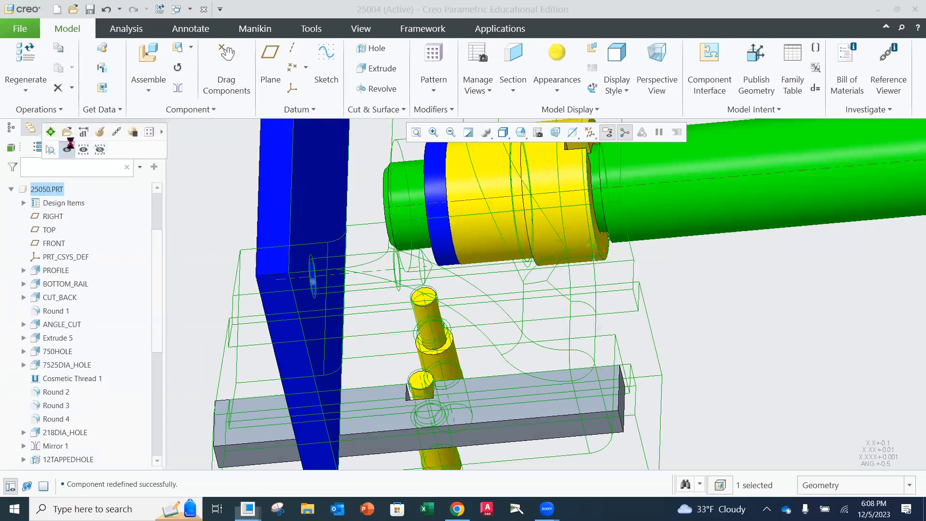
left_click(67, 149)
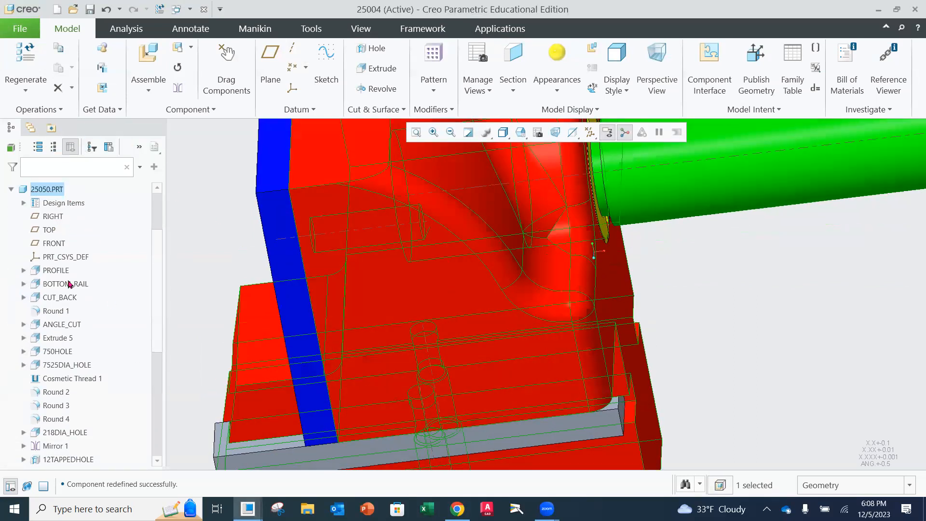
left_click(10, 190)
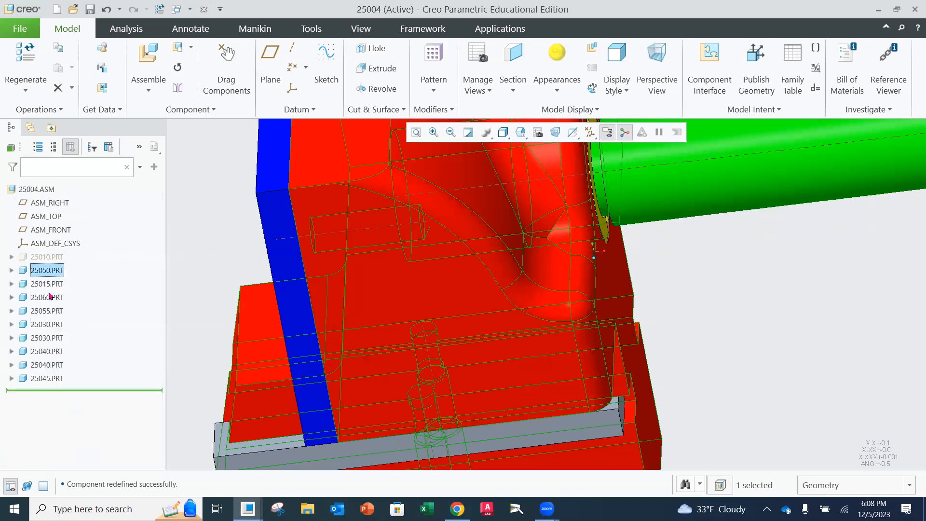
Redefine the 25045 key's placement, setting its Distance constraint offset to 0.05, and accept it
left_click(47, 379)
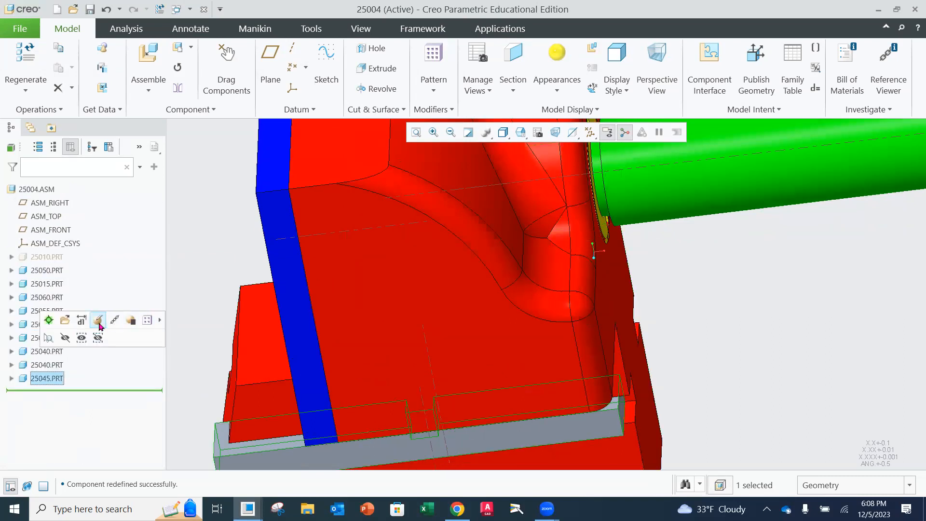
left_click(98, 320)
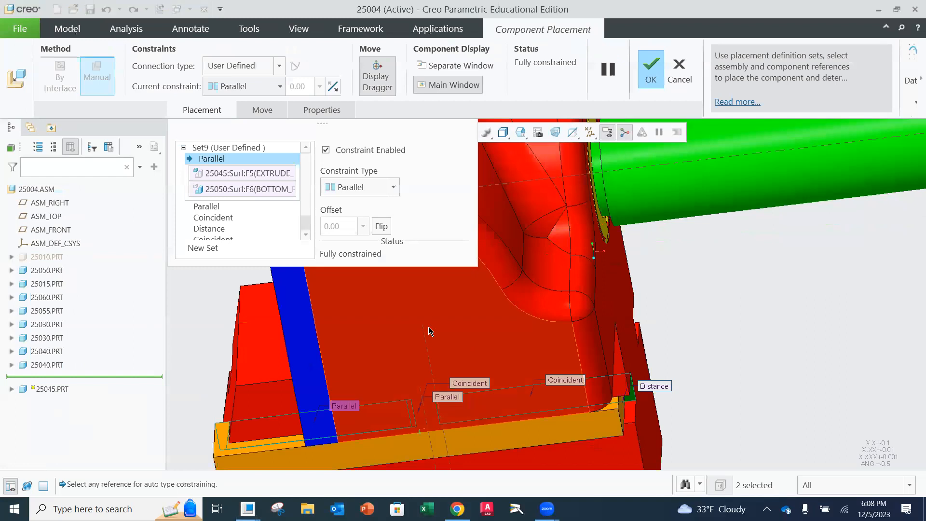
left_click(217, 231)
double_click(354, 227)
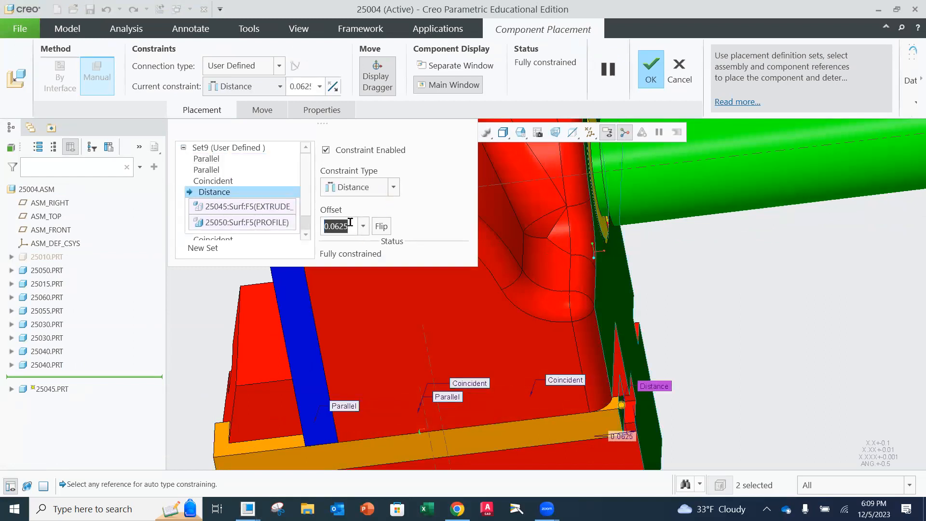
type(".0")
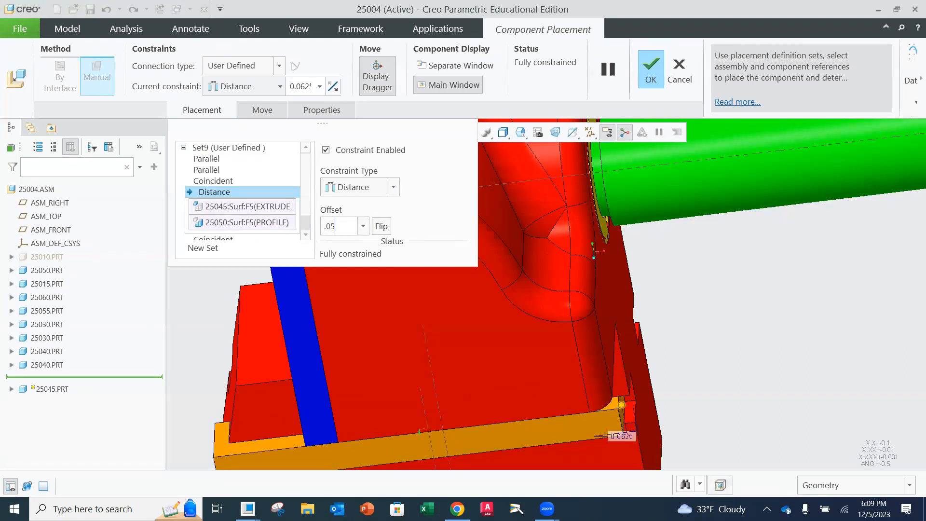
type("5")
key("Return")
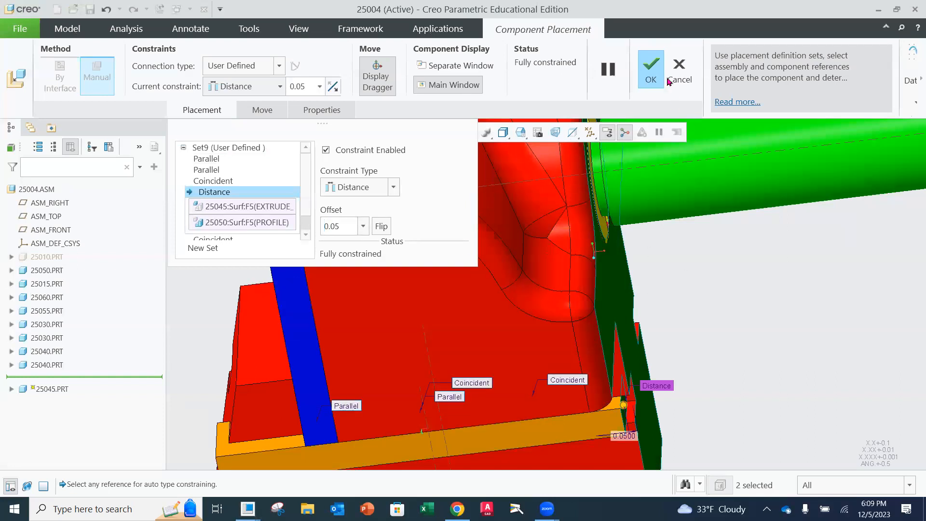
left_click(649, 68)
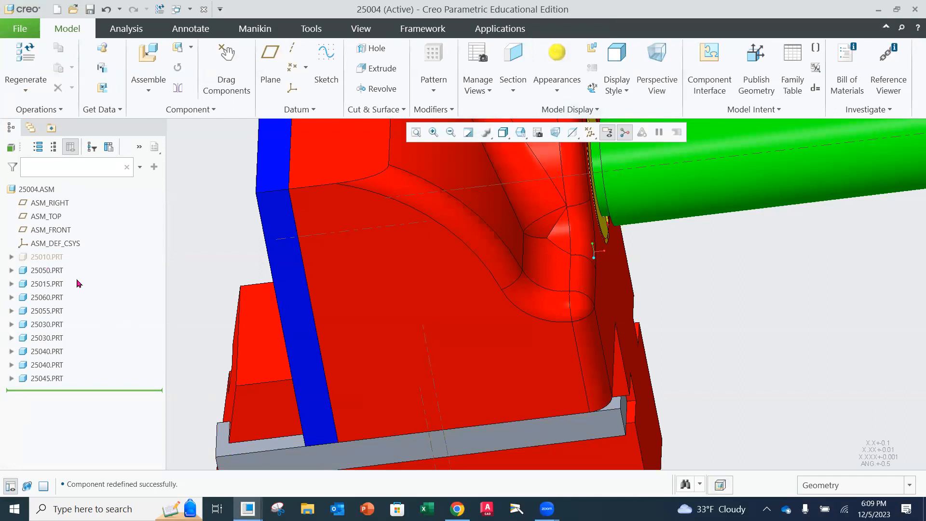
Hide the movable jaw 25050 and inspect the clearance between the key's notch and the 25040 pin
middle_click_drag(473, 325, 281, 351)
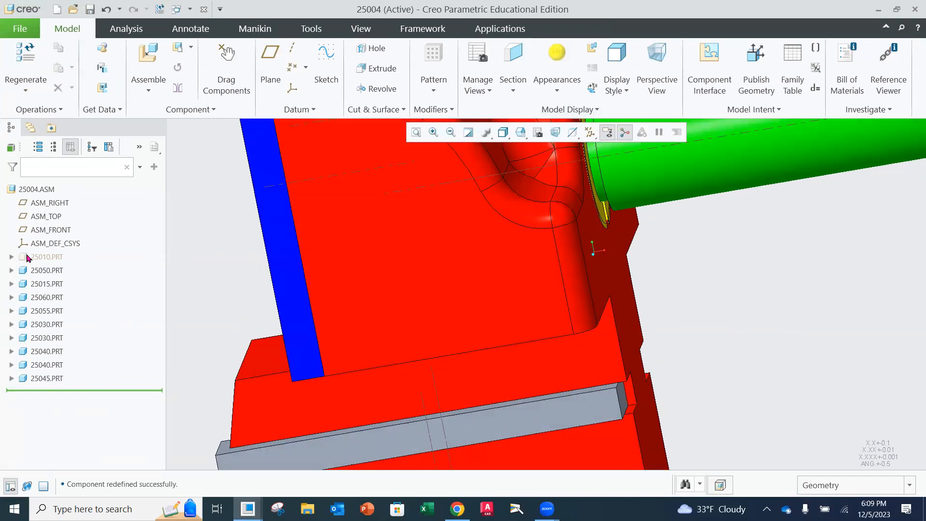
left_click(31, 270)
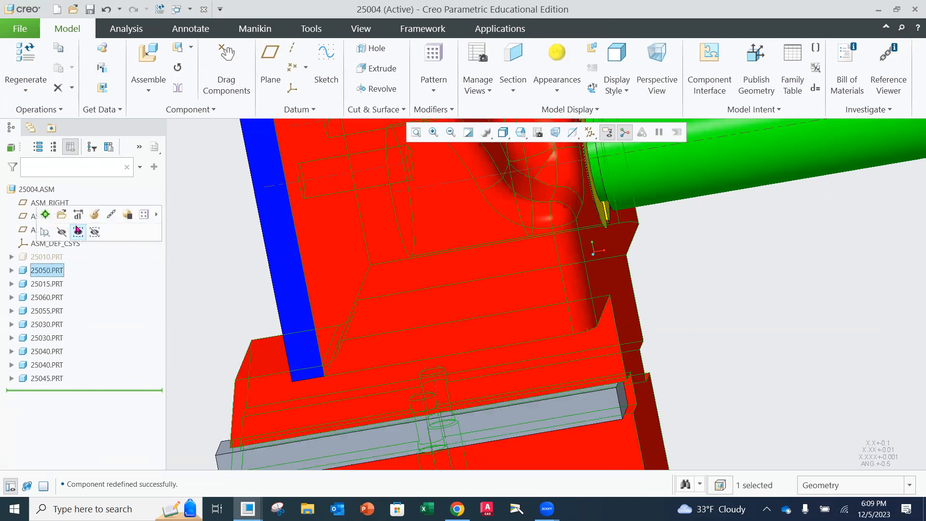
left_click(70, 239)
middle_click_drag(363, 333, 379, 378)
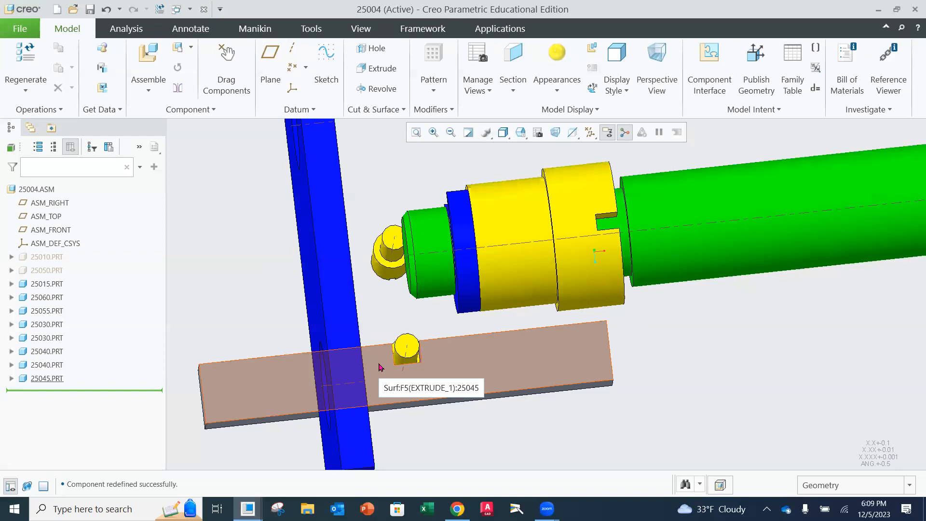
middle_click_drag(405, 305, 384, 270)
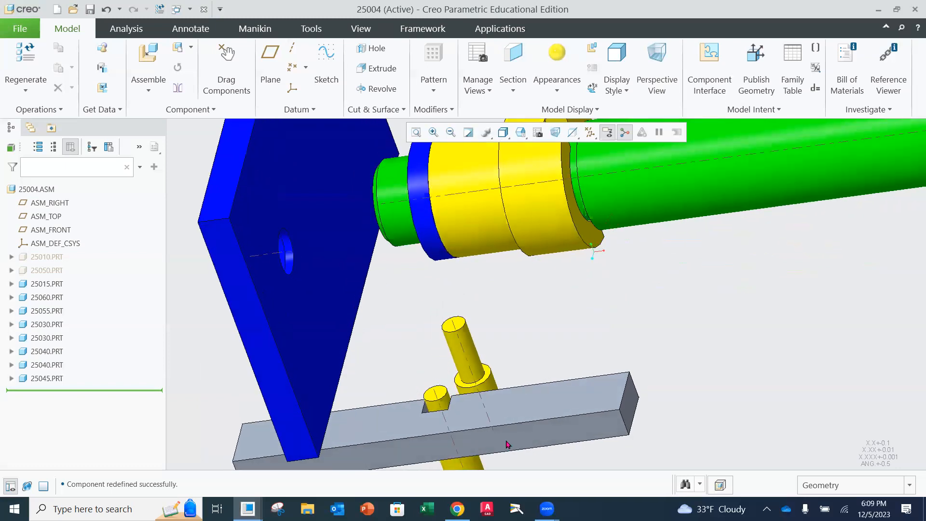
middle_click_drag(518, 404, 459, 392)
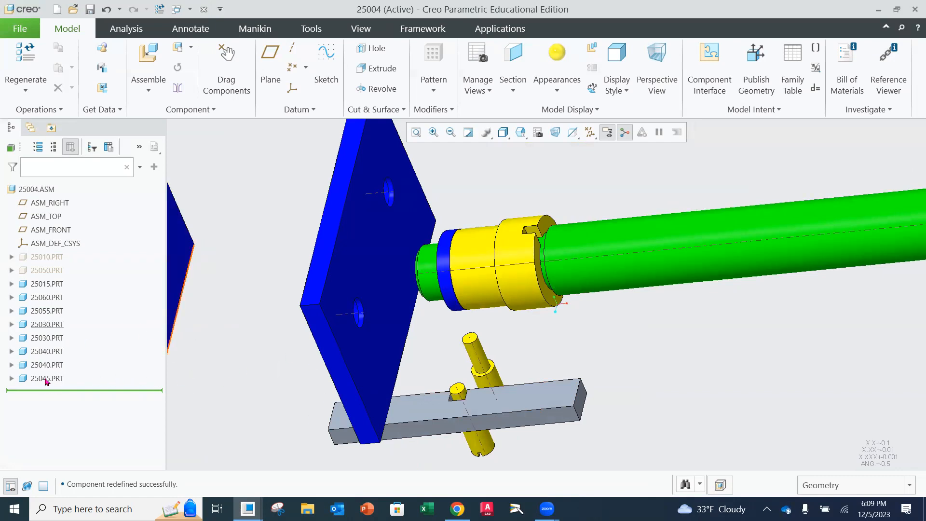
Apply the red appearance to the 25045 key
left_click(45, 379)
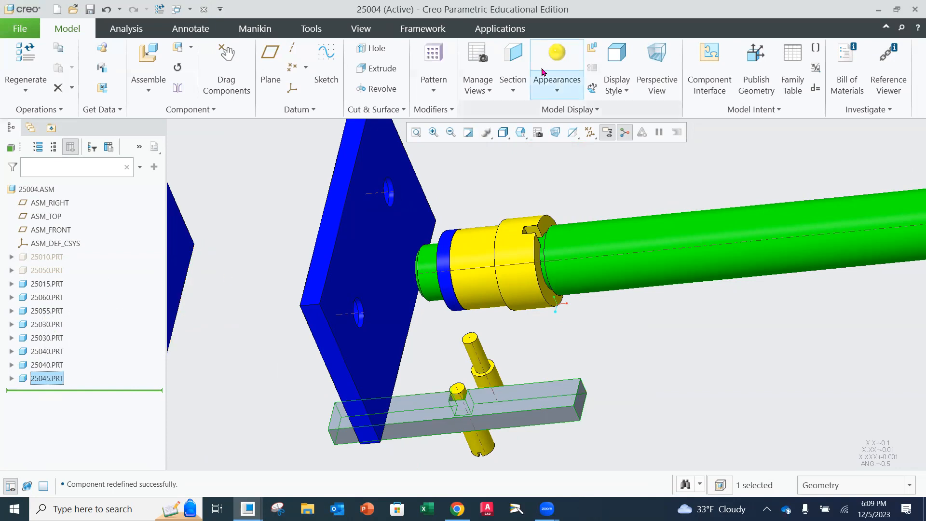
left_click(557, 62)
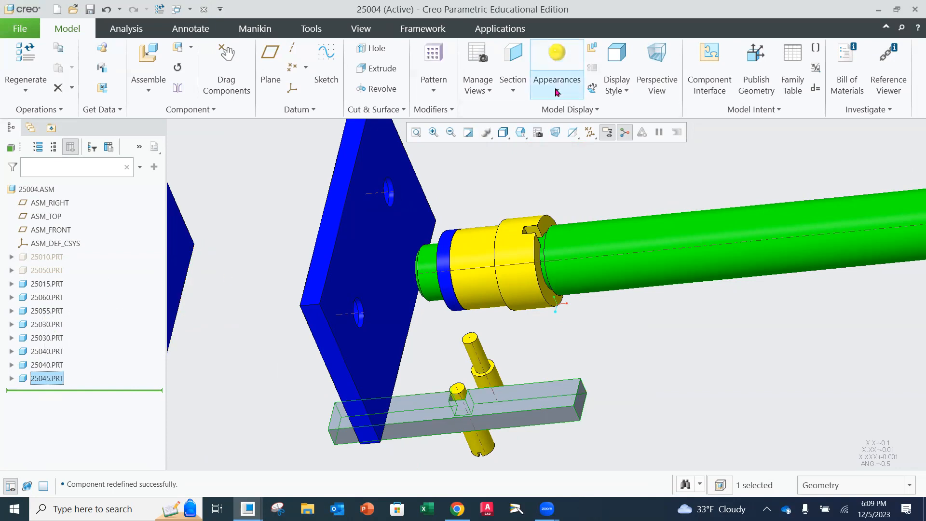
left_click(507, 191)
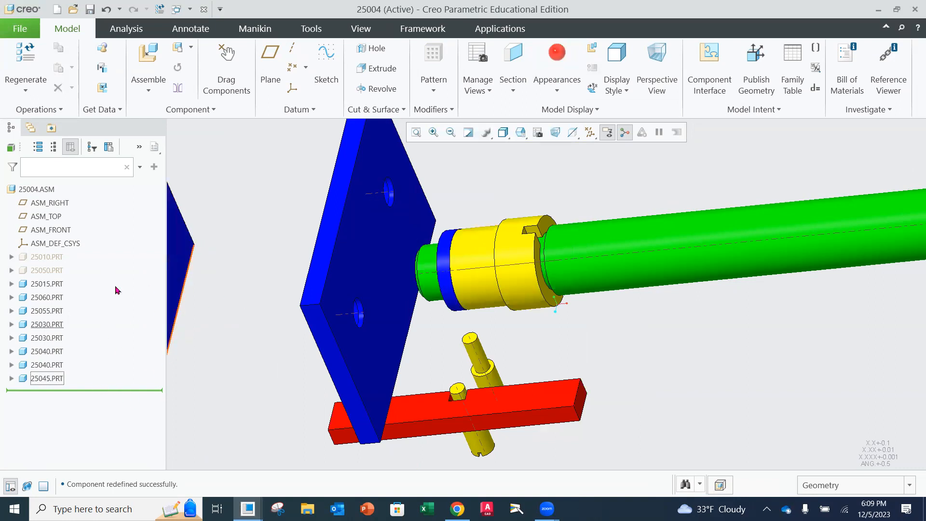
Show the hidden movable jaw 25050 around the key
left_click(43, 271)
left_click(66, 219)
middle_click_drag(220, 335, 154, 306)
Apply the blue appearance to the 25045 key
left_click(42, 378)
left_click(554, 83)
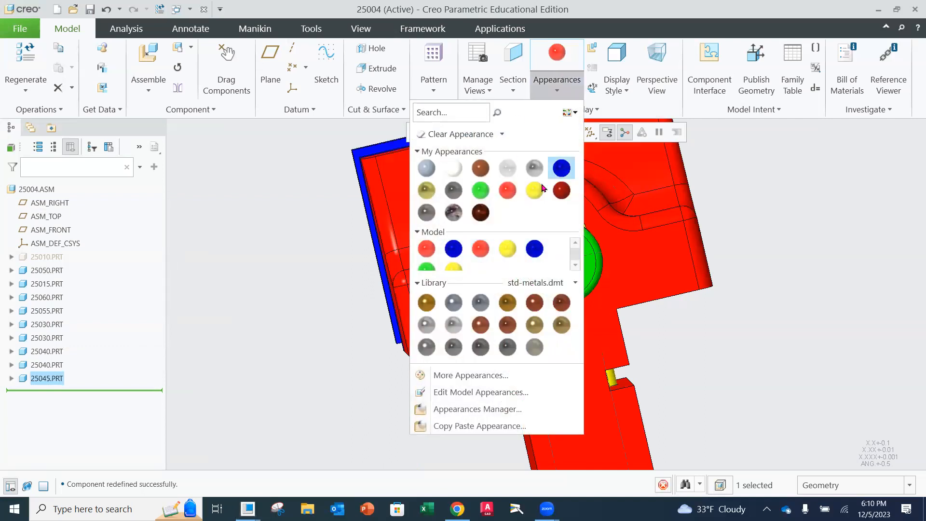
left_click(561, 167)
Insert a second 25045.prt key into the assembly
middle_click_drag(391, 343, 632, 369)
scroll(554, 390, "up", 5)
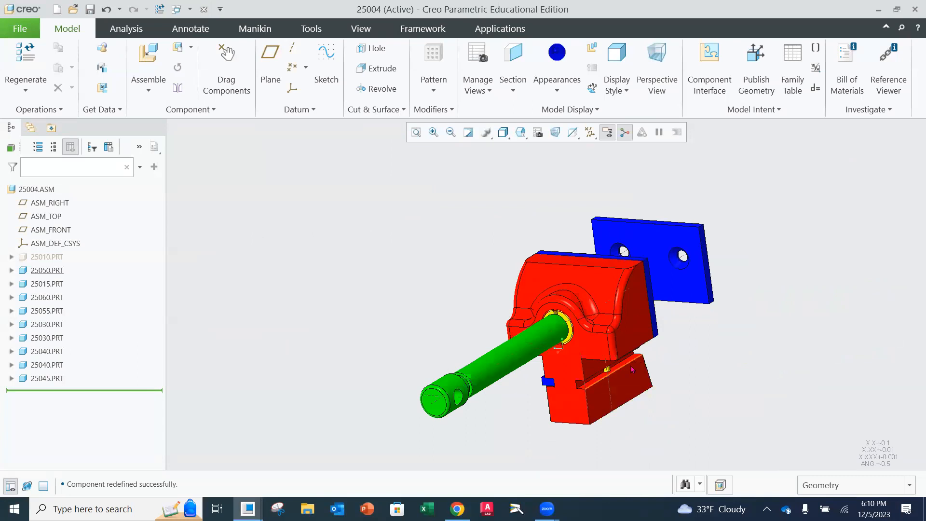
mouse_move(385, 315)
middle_mouse_down()
mouse_move(372, 310)
mouse_move(380, 300)
middle_mouse_up()
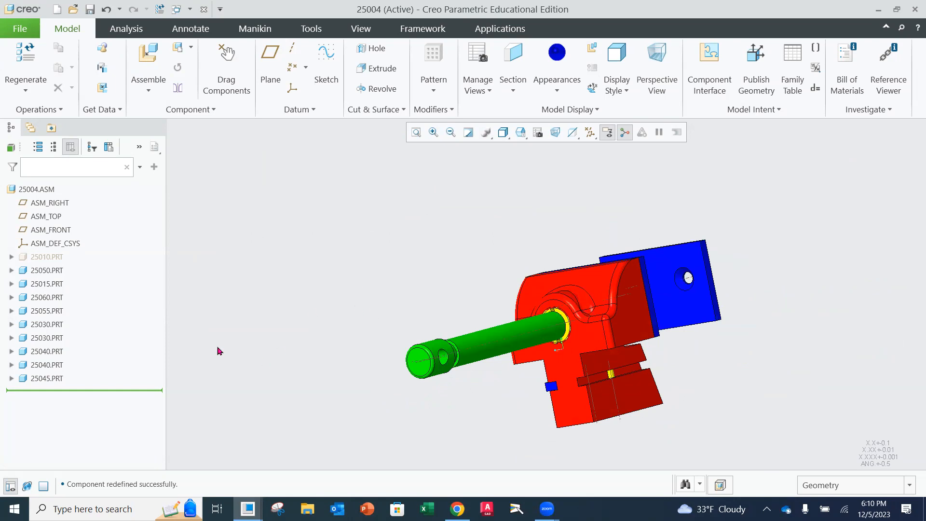
left_click(148, 62)
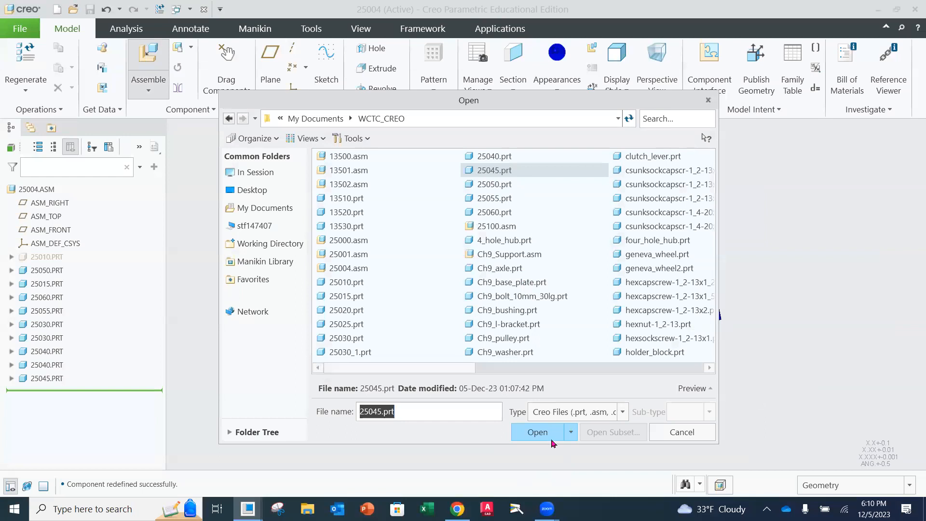
left_click(543, 431)
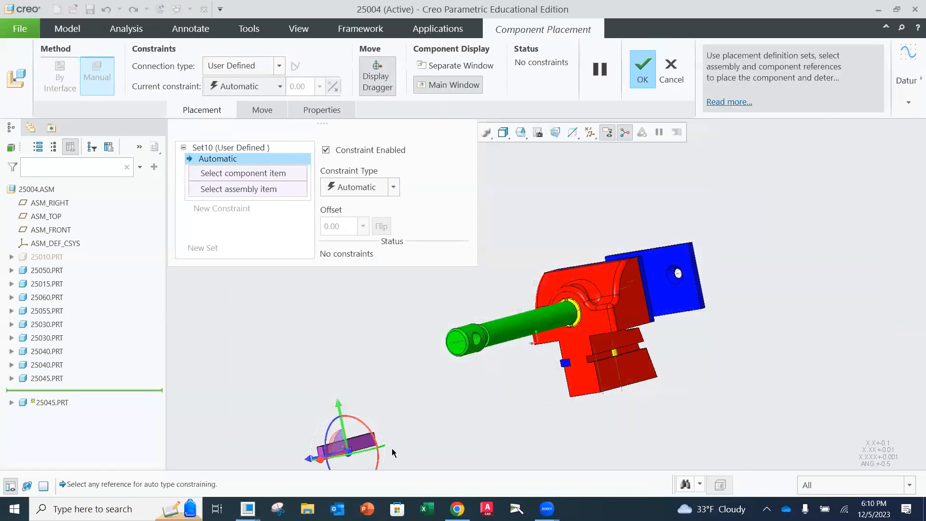
Move and rotate the new key so it lies flat beside the open slot on the other side of the movable jaw
left_click_drag(351, 452, 600, 351)
scroll(608, 349, "down", 2)
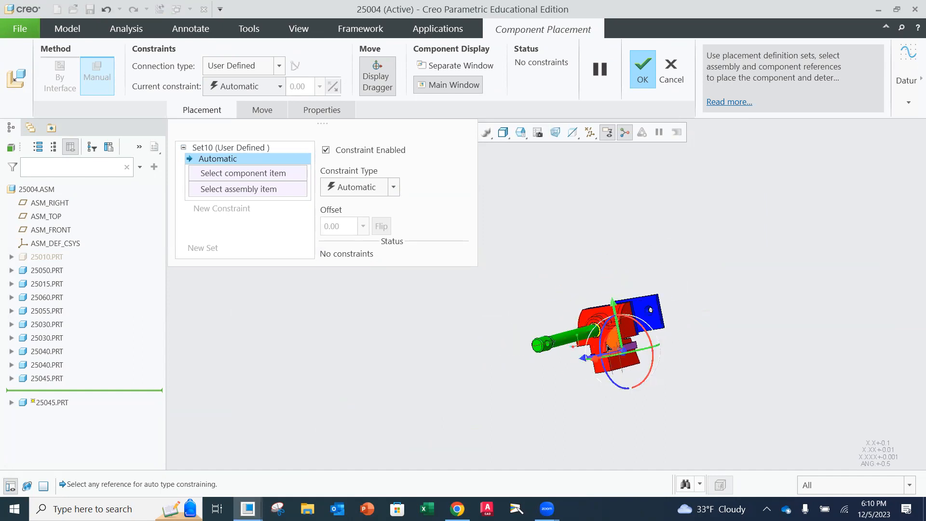
scroll(606, 348, "down", 6)
mouse_move(634, 365)
middle_mouse_down()
mouse_move(640, 373)
mouse_move(648, 362)
middle_mouse_up()
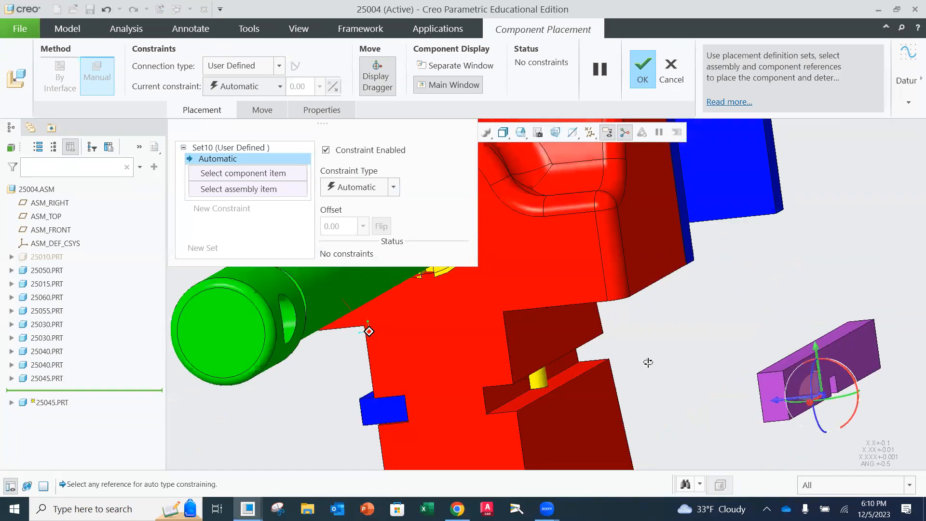
scroll(672, 354, "up", 3)
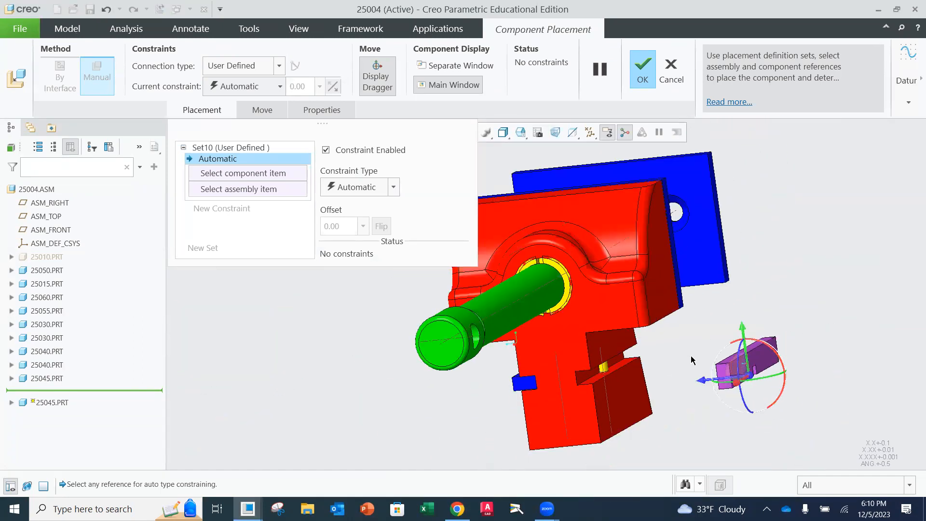
left_click_drag(750, 342, 774, 381)
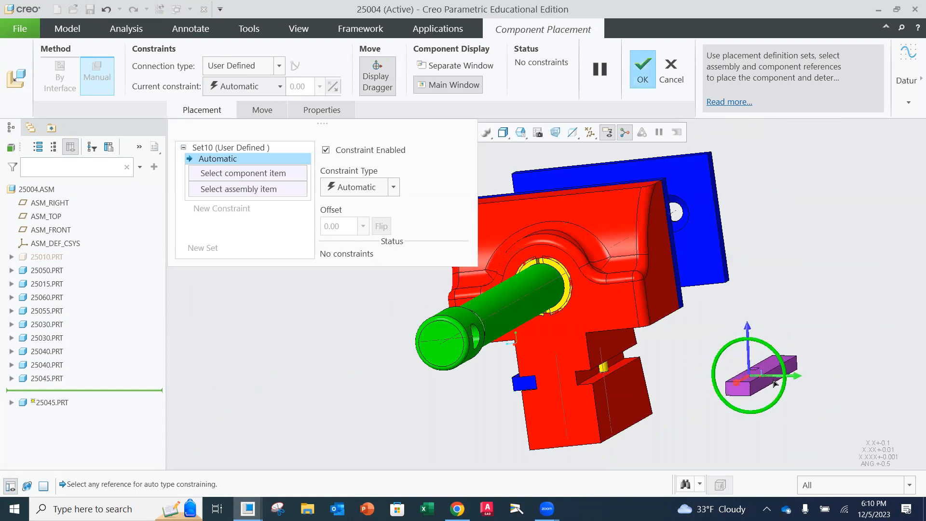
left_click_drag(795, 377, 677, 366)
mouse_move(677, 363)
middle_mouse_down()
mouse_move(694, 361)
mouse_move(680, 363)
middle_mouse_up()
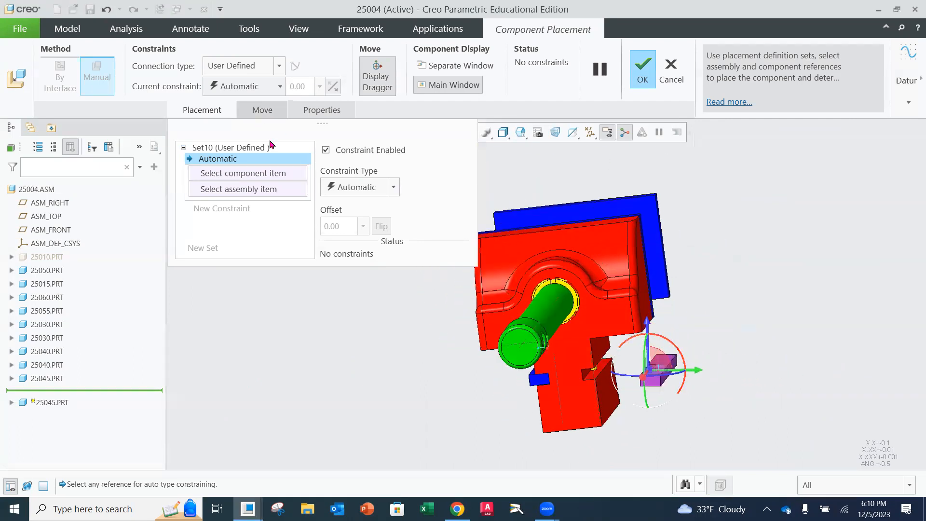
Add a Parallel constraint between the new key's broad face and the lower face of the movable jaw's slot
left_click(393, 187)
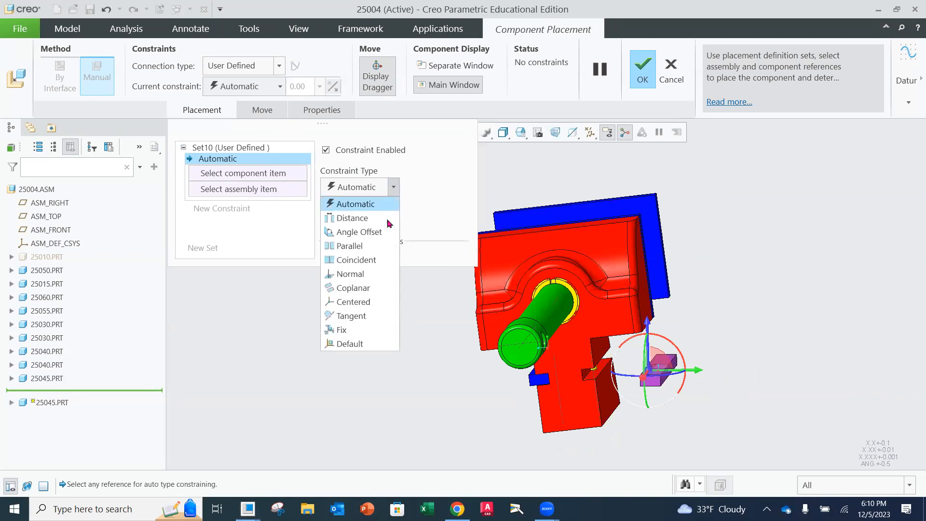
left_click(356, 244)
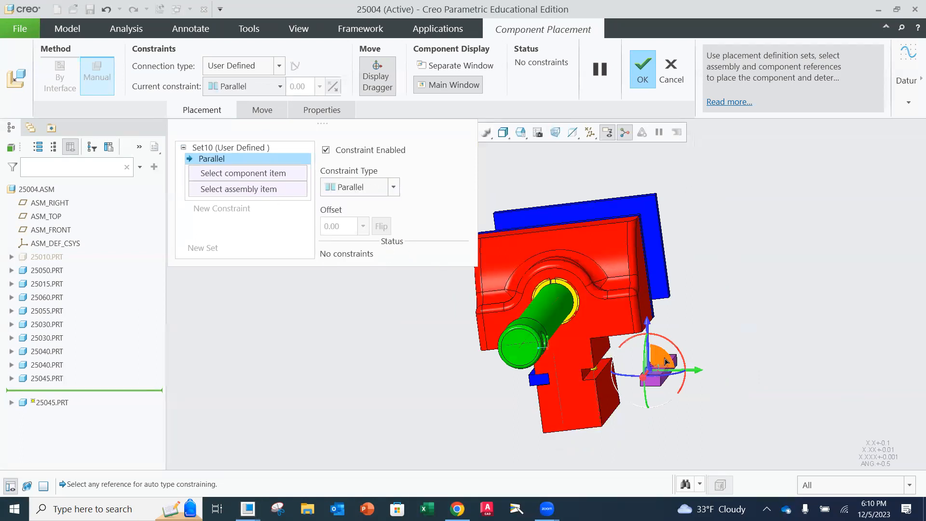
scroll(622, 364, "up", 4)
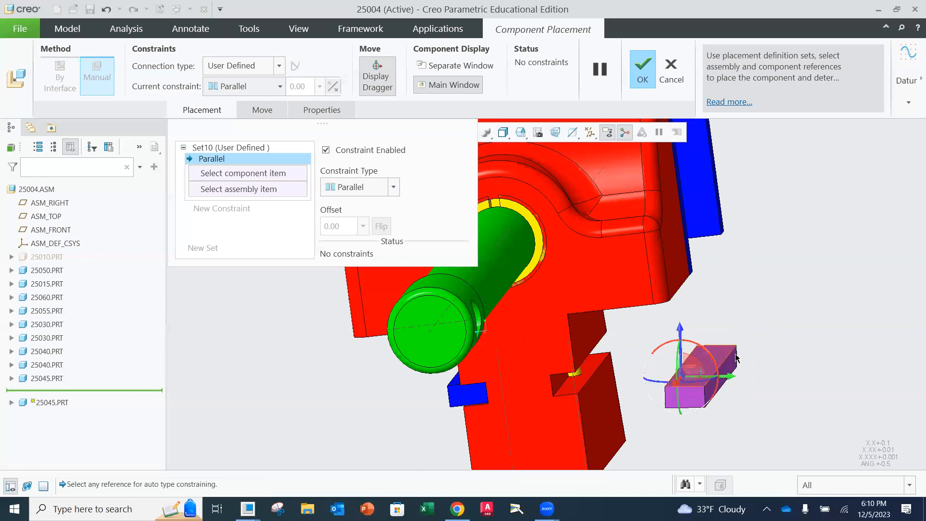
left_click(725, 355)
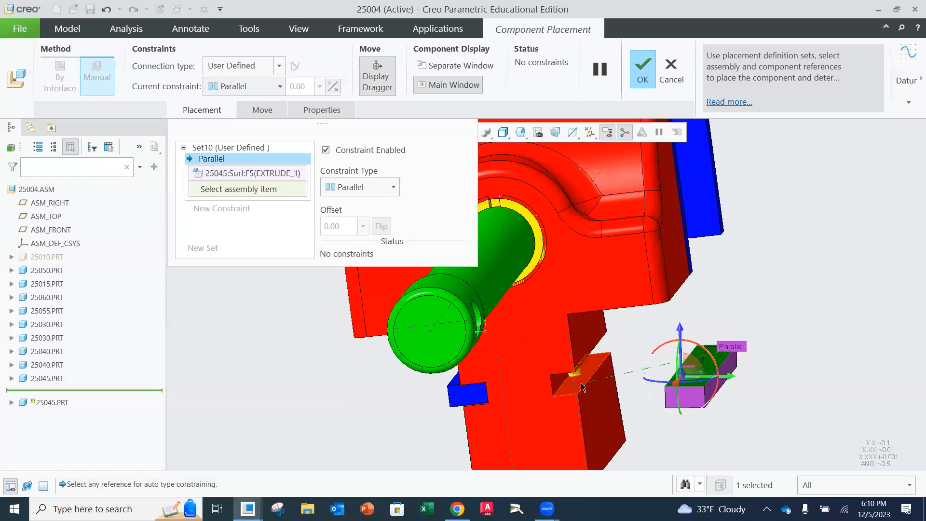
left_click(581, 384)
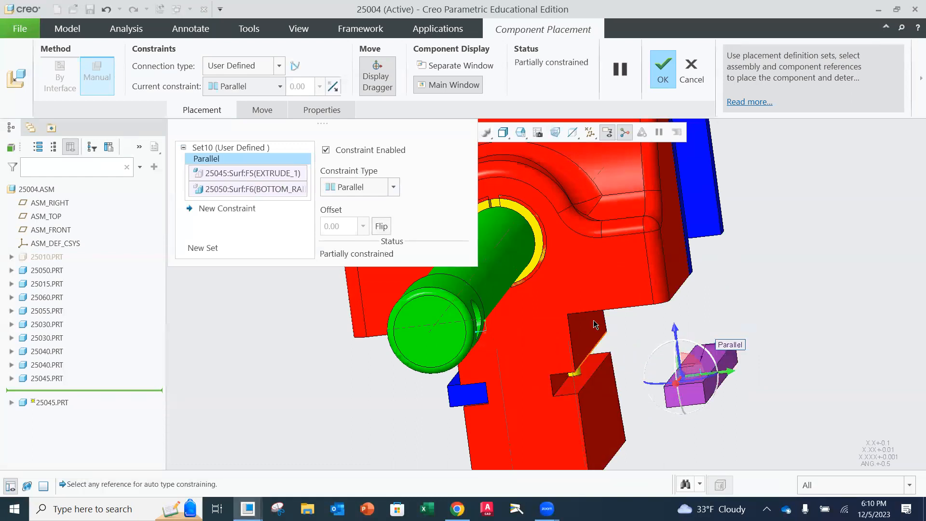
Add a second Parallel constraint between the key's long side face and the movable jaw's side face above the slot
left_click(228, 209)
left_click(394, 187)
left_click(390, 248)
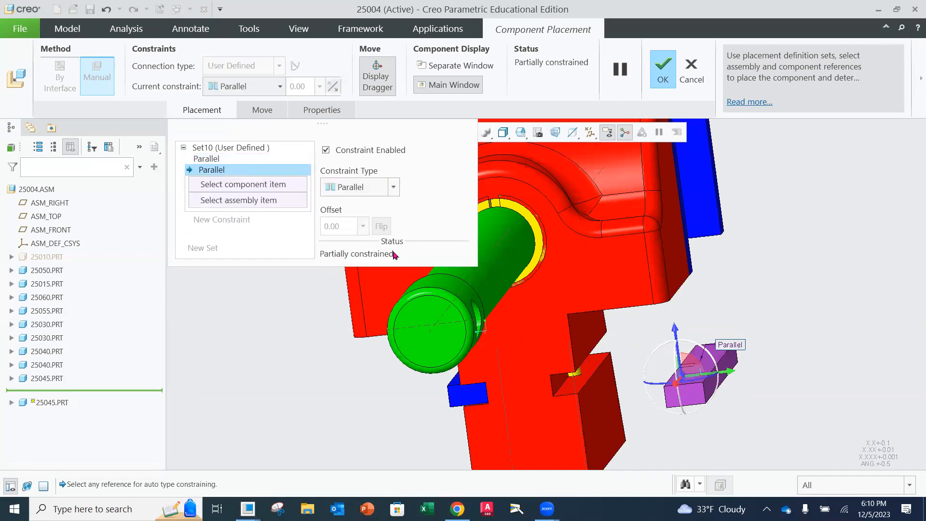
left_click(733, 365)
left_click(587, 334)
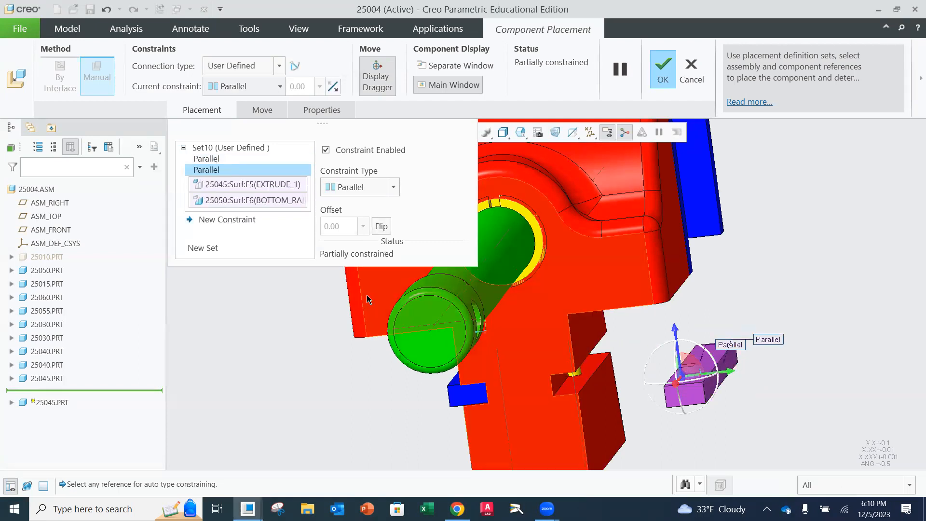
Add a Coincident constraint between a face of the new key and the matching face of the movable jaw's slot
middle_click_drag(729, 333, 709, 318)
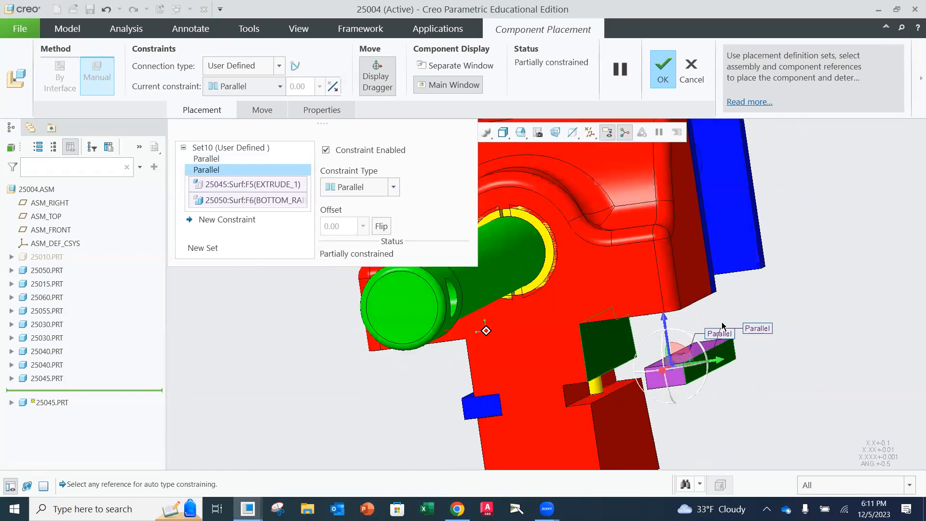
left_click(394, 187)
left_click(278, 225)
left_click(249, 219)
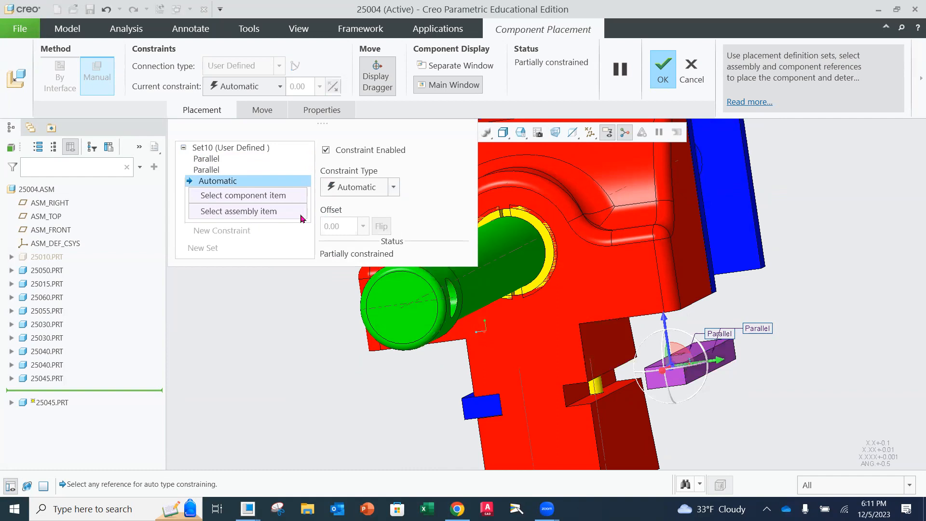
left_click(394, 187)
left_click(358, 259)
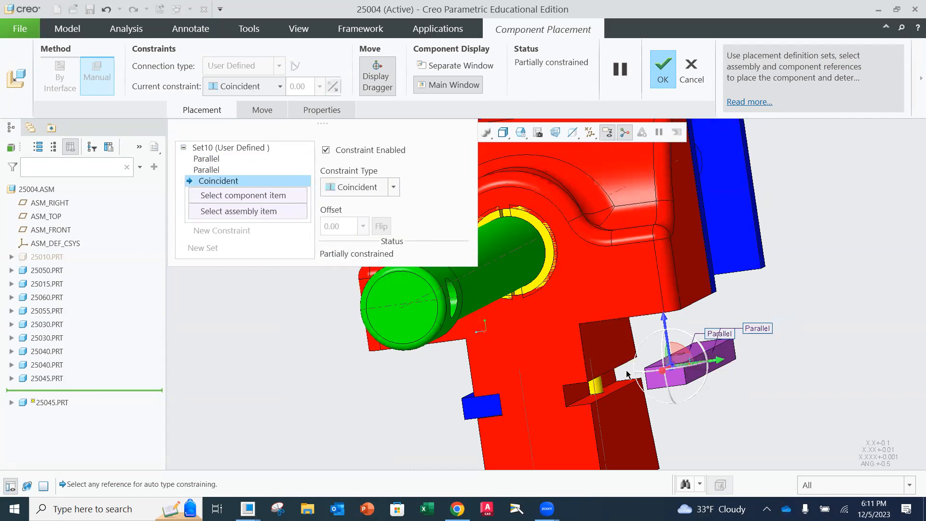
left_click(699, 349)
middle_click_drag(698, 349, 617, 443)
left_click(592, 445)
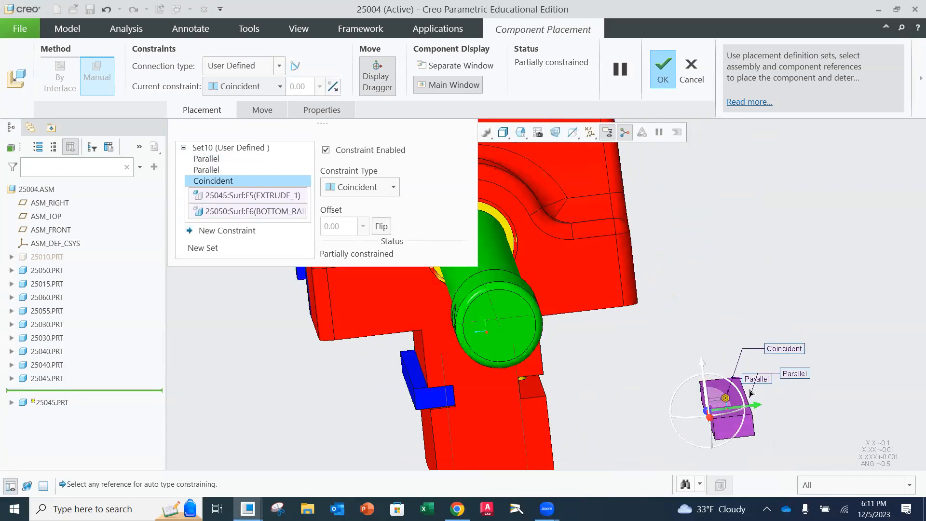
Add a second Coincident constraint seating the key's long side face against the back wall of the movable jaw's slot
middle_click_drag(623, 354, 617, 355)
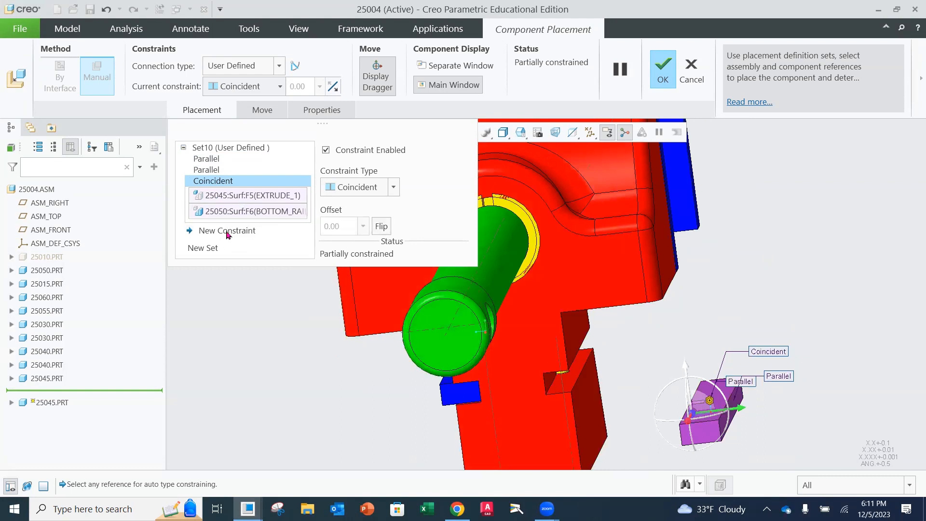
left_click(227, 231)
left_click(394, 187)
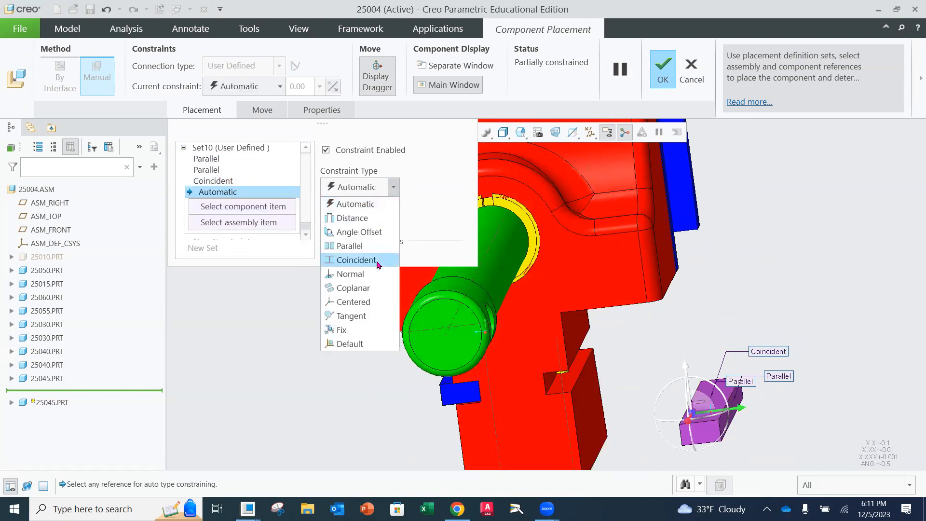
left_click(347, 259)
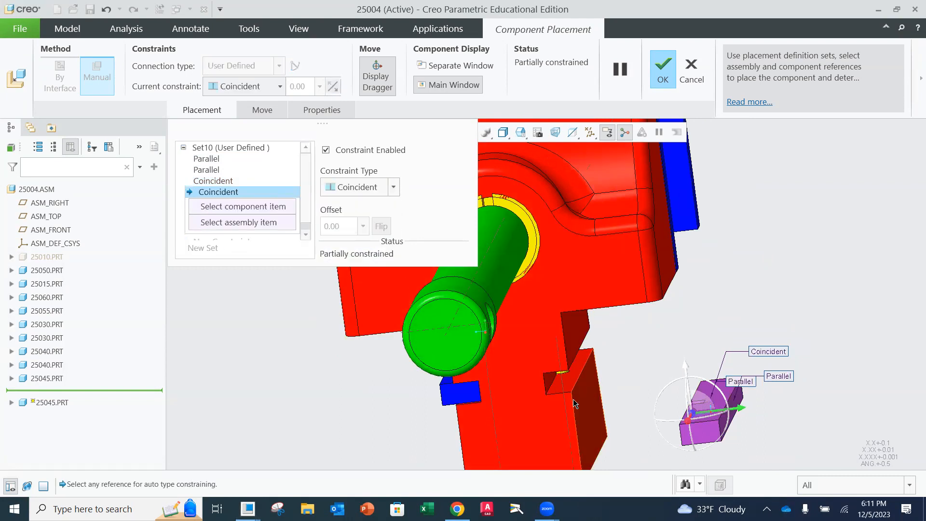
left_click(549, 382)
middle_click_drag(675, 416, 372, 434)
left_click(716, 406)
left_click_drag(372, 434, 815, 436)
mouse_move(737, 431)
middle_mouse_down()
mouse_move(787, 414)
mouse_move(781, 419)
middle_mouse_up()
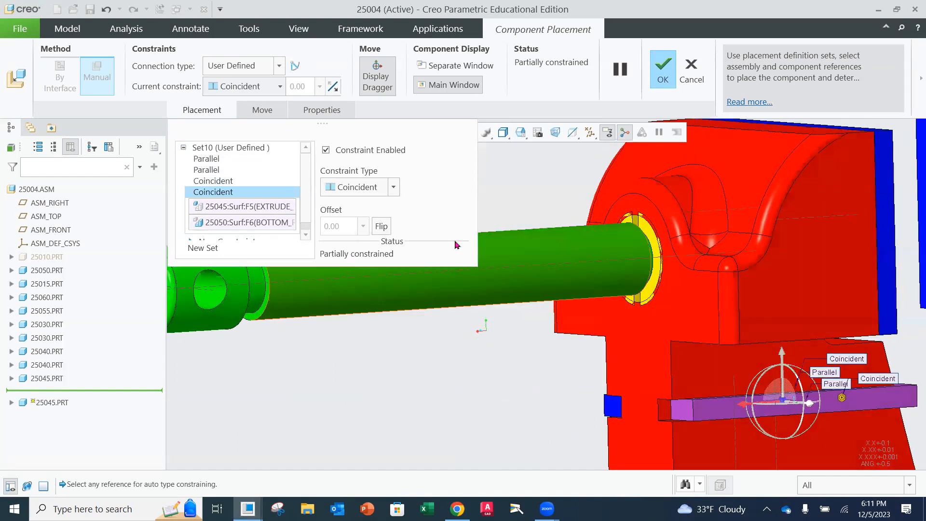
Add a Distance constraint of 0.05 between the key's end face and the front face of the movable jaw
scroll(298, 221, "down", 1)
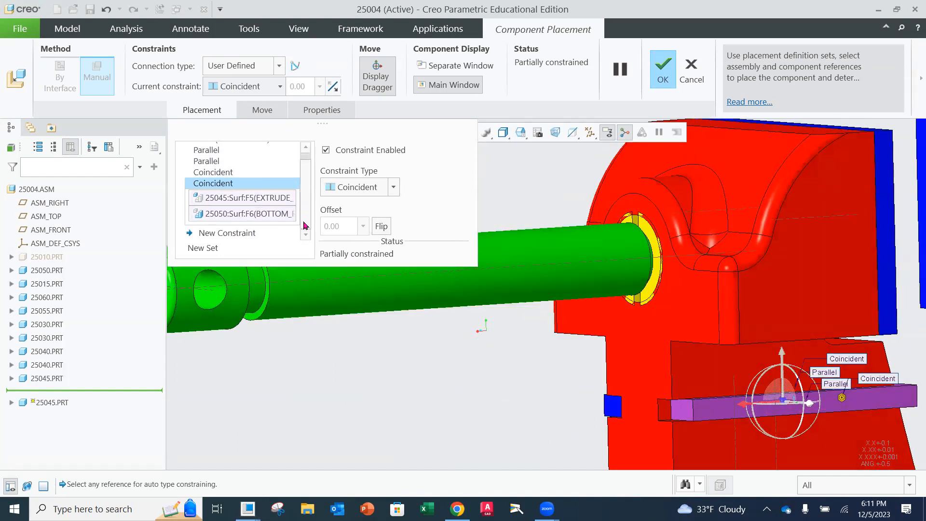
left_click(258, 234)
left_click(394, 187)
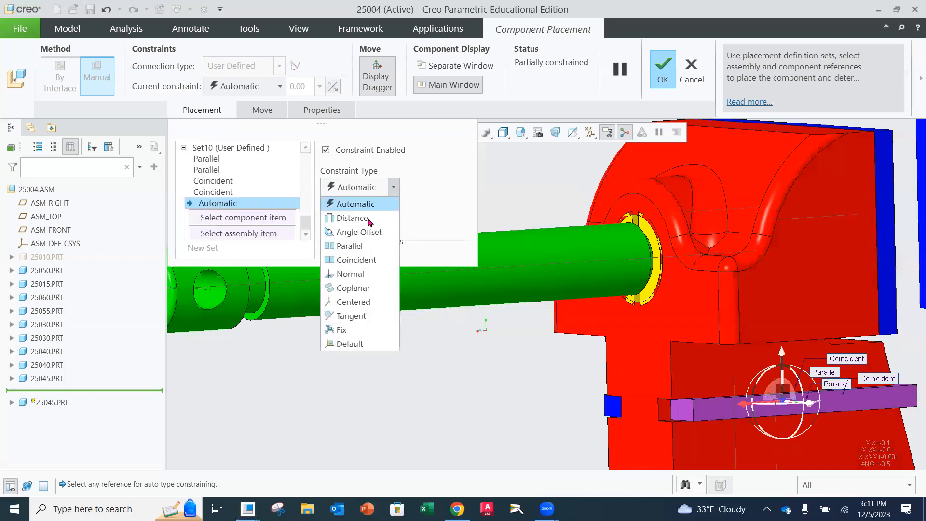
left_click(357, 218)
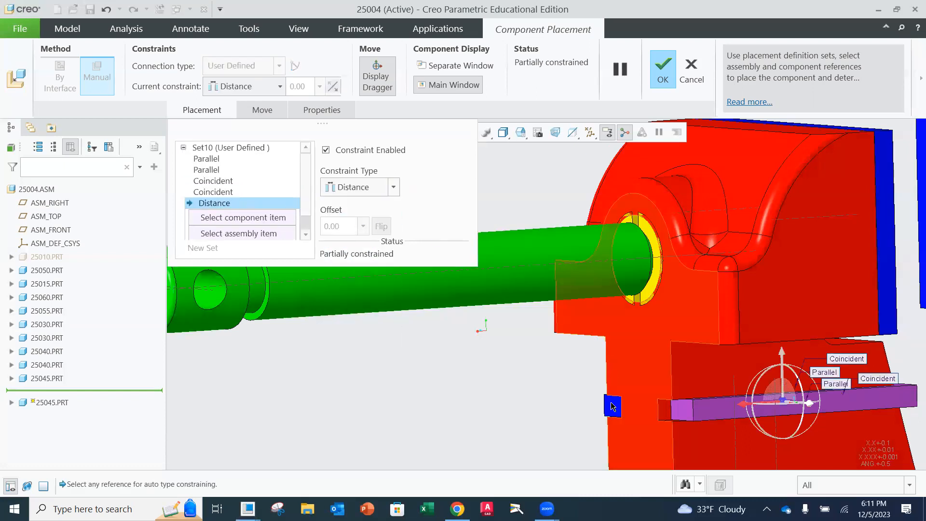
left_click(678, 414)
left_click(680, 415)
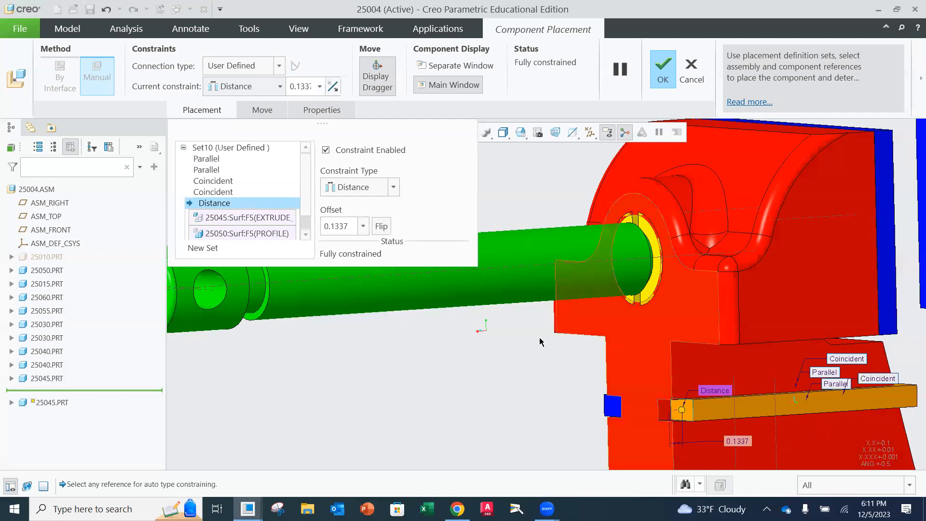
type(".")
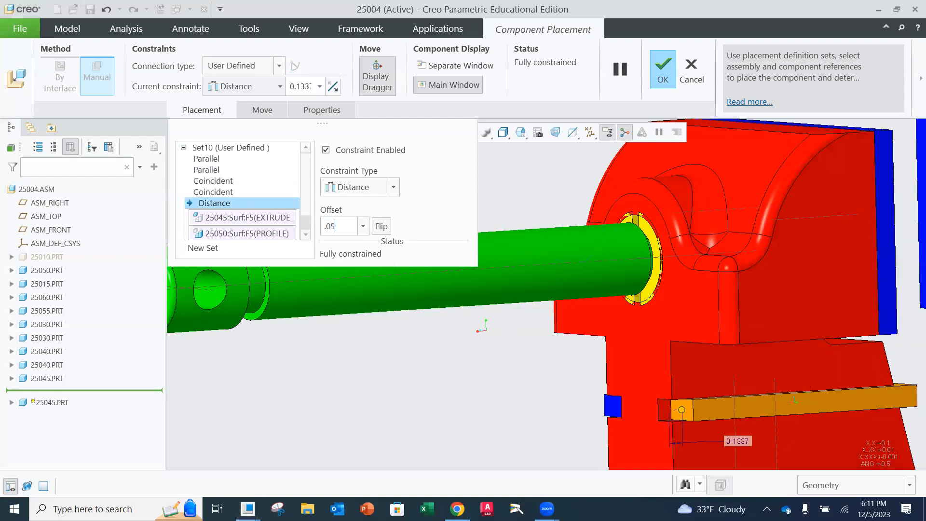
type("05")
key("Return")
Accept the placement of the second 25045 key and check how it sits in the slot
middle_click_drag(567, 313, 694, 379)
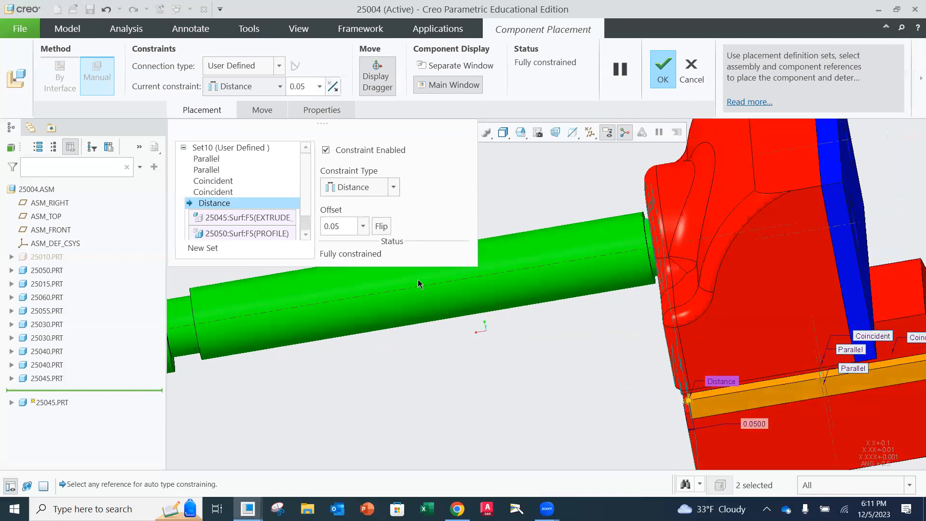
left_click(663, 76)
middle_click_drag(665, 271, 687, 279)
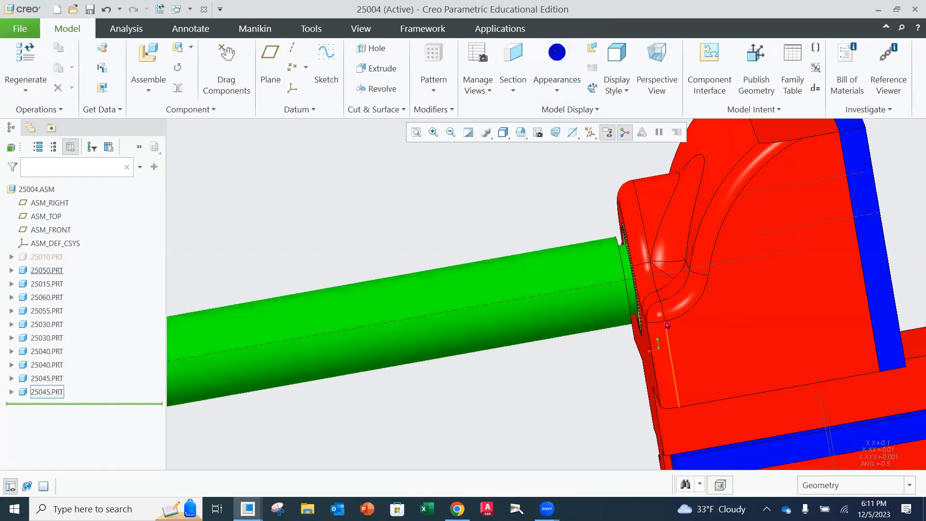
Hide the movable jaw 25050 and inspect the collar, pins and keys inside it
scroll(665, 325, "up", 3)
middle_click_drag(691, 351, 685, 364)
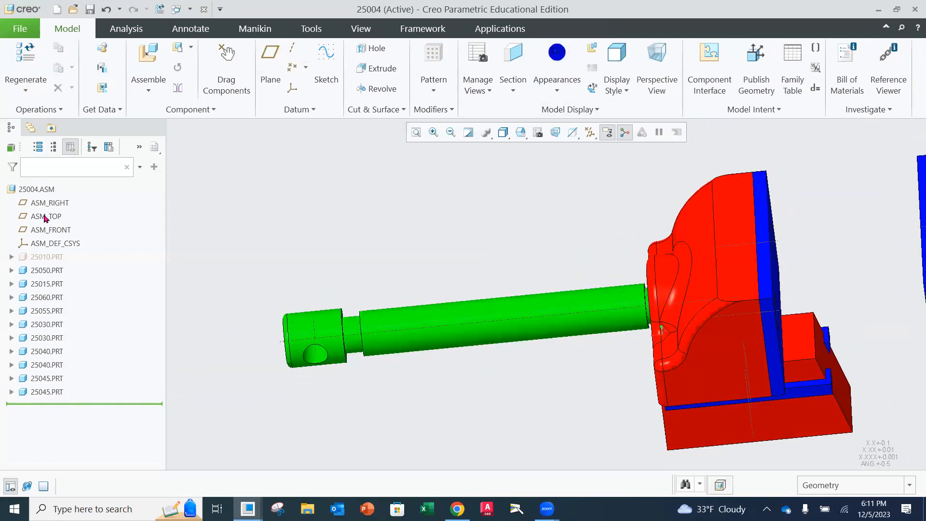
left_click(39, 272)
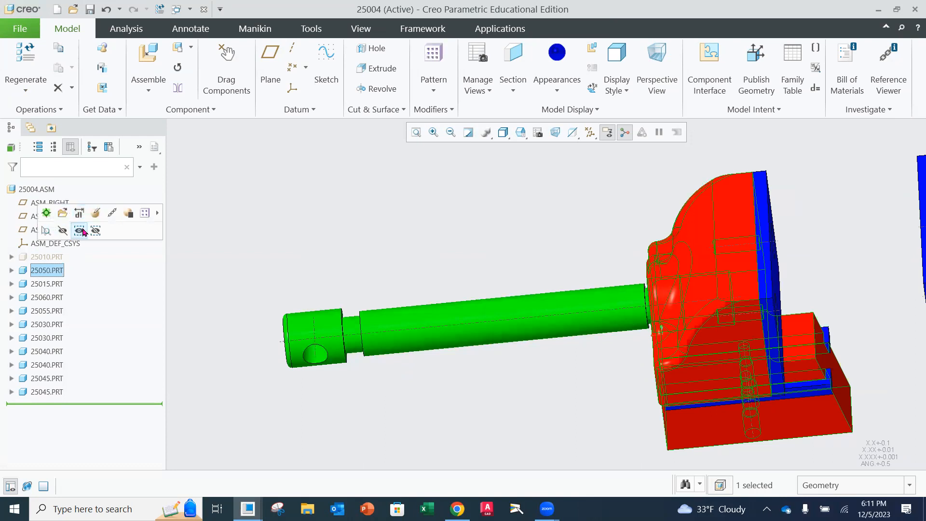
left_click(80, 231)
mouse_move(517, 367)
middle_mouse_down()
mouse_move(622, 345)
mouse_move(749, 378)
mouse_move(740, 319)
middle_mouse_up()
scroll(745, 357, "down", 3)
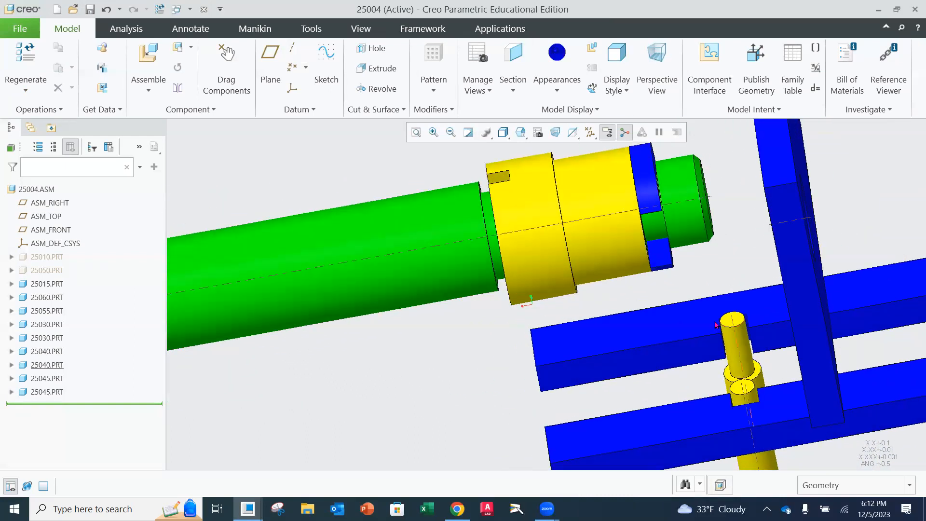
Show the movable jaw 25050 and the vise base 25010 again
left_click(44, 269)
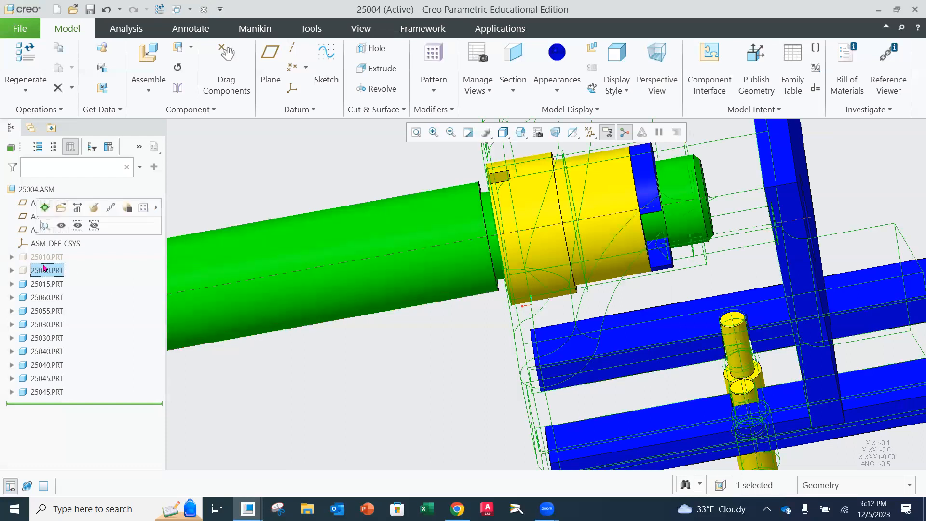
left_click(61, 229)
left_click(47, 256)
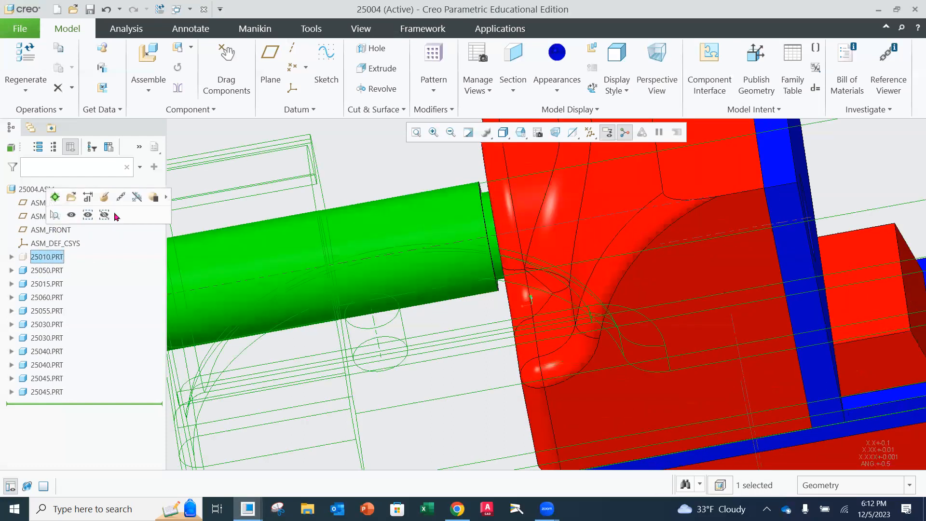
left_click(75, 218)
scroll(457, 343, "up", 5)
middle_click_drag(458, 341, 390, 213)
Save the 25004 assembly and look over the complete vise from the side
left_click(20, 29)
left_click(64, 103)
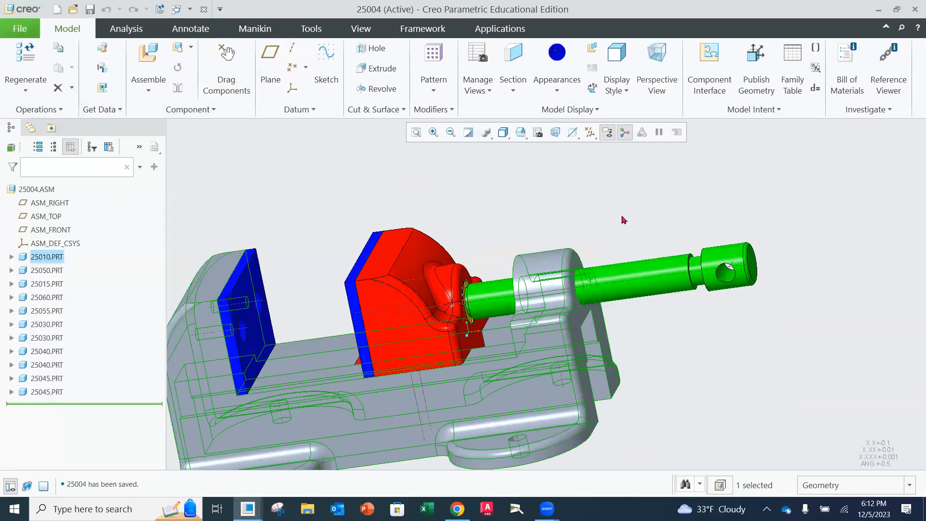
scroll(812, 163, "down", 2)
middle_click_drag(642, 192, 637, 204)
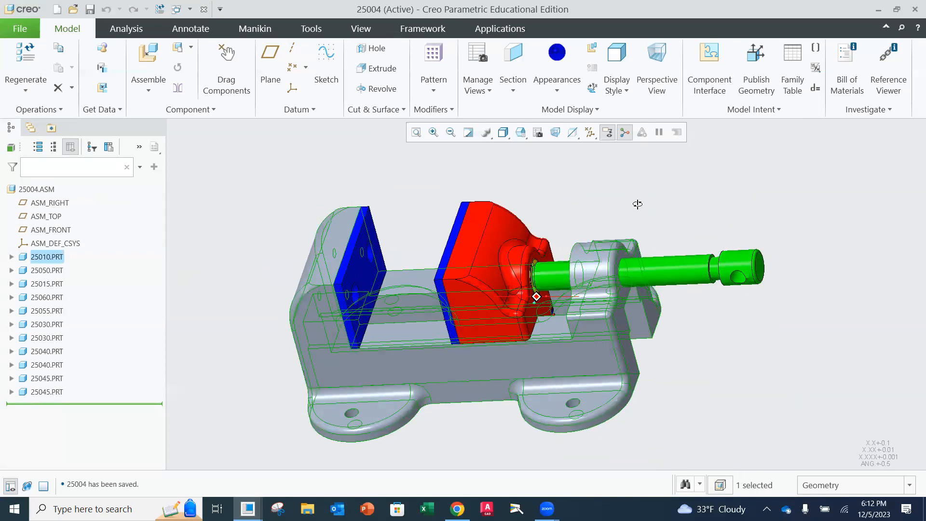
mouse_move(560, 198)
middle_mouse_down()
mouse_move(583, 180)
mouse_move(551, 180)
mouse_move(574, 193)
middle_mouse_up()
middle_click_drag(732, 187, 721, 207)
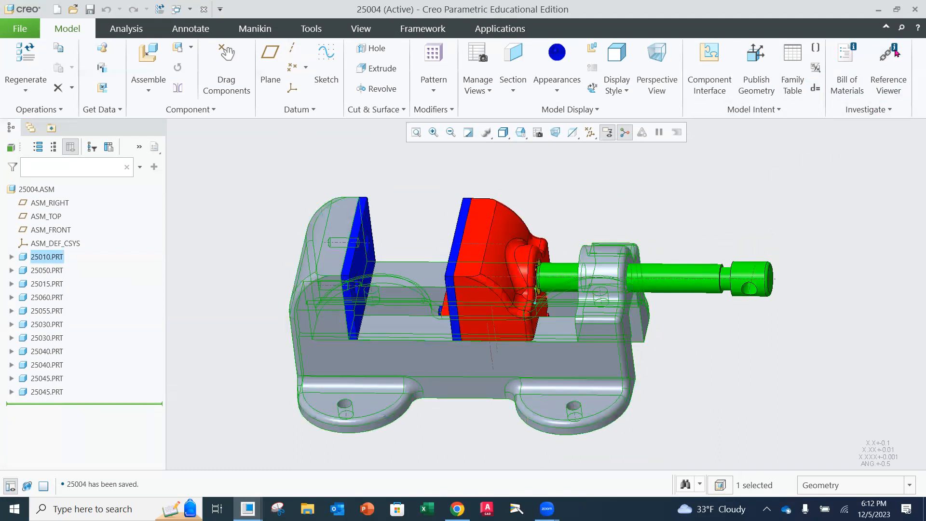